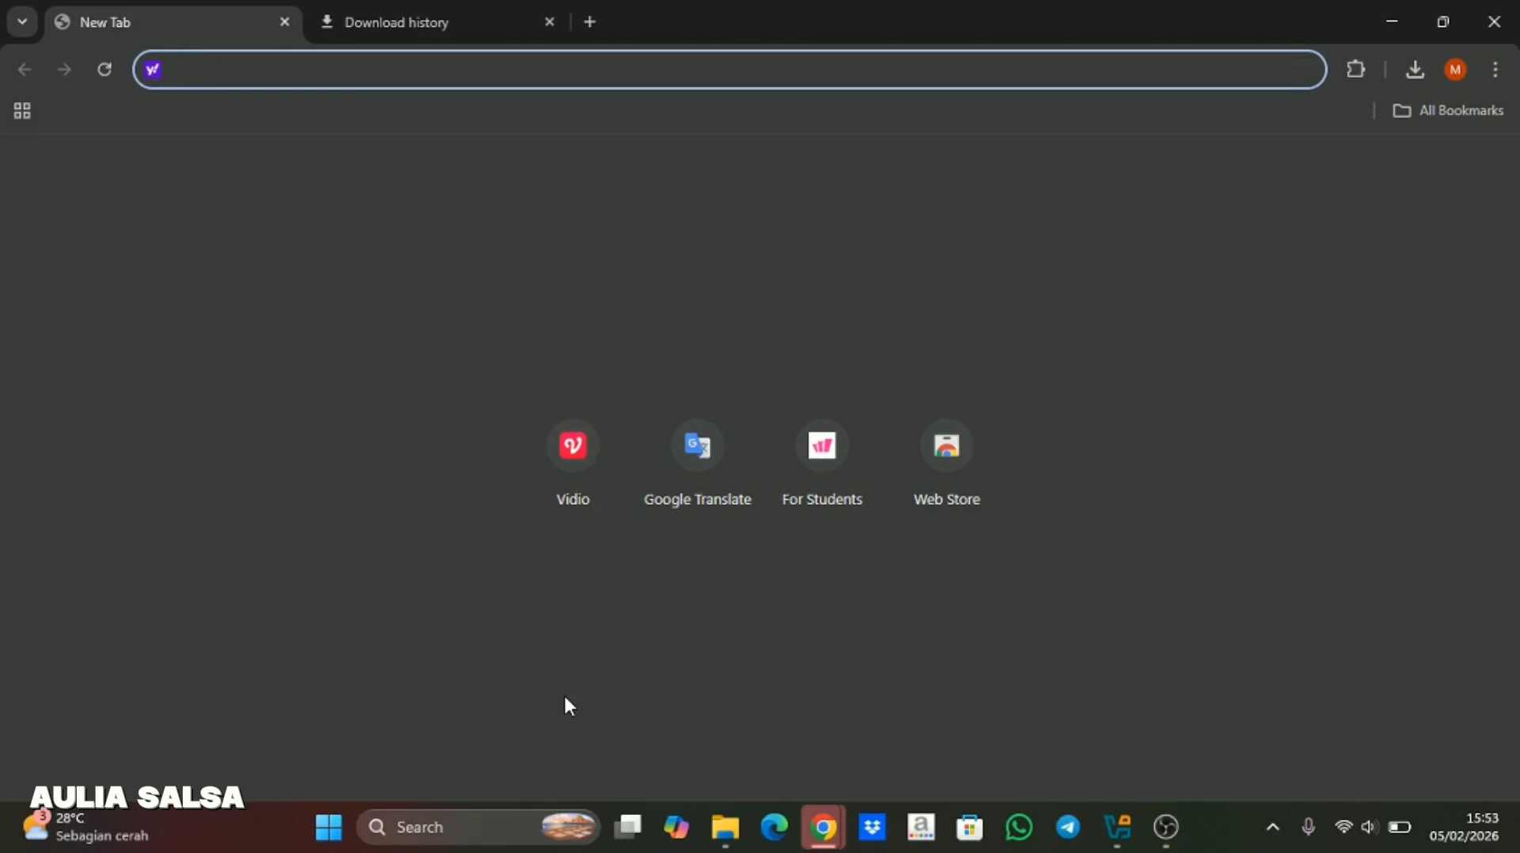
- Search 'virtualbox download', open the official virtualbox.org Downloads page, then return to the results
type("virtua")
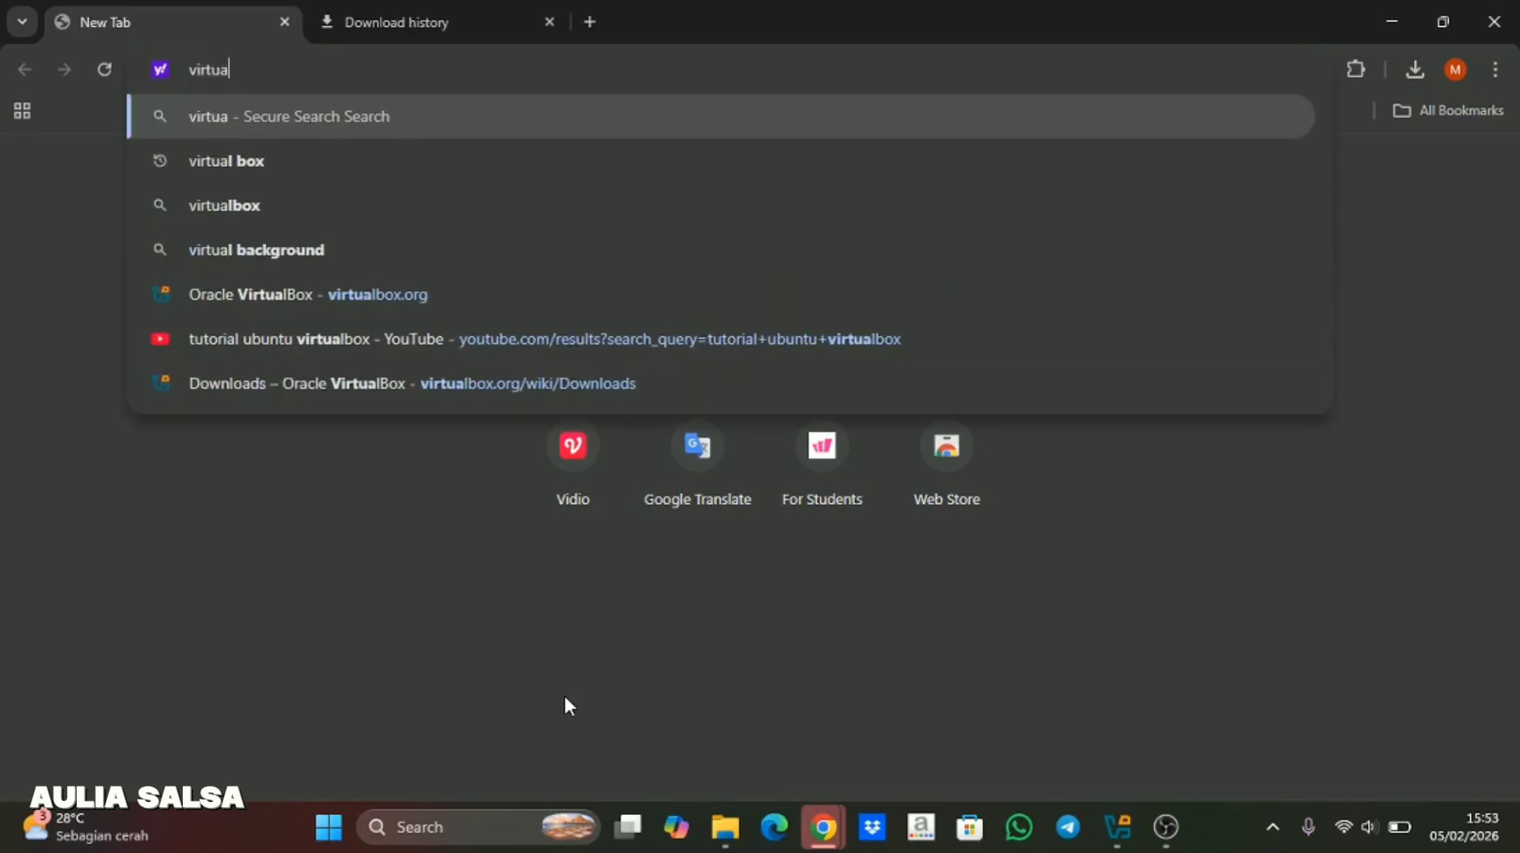
type("lbox ")
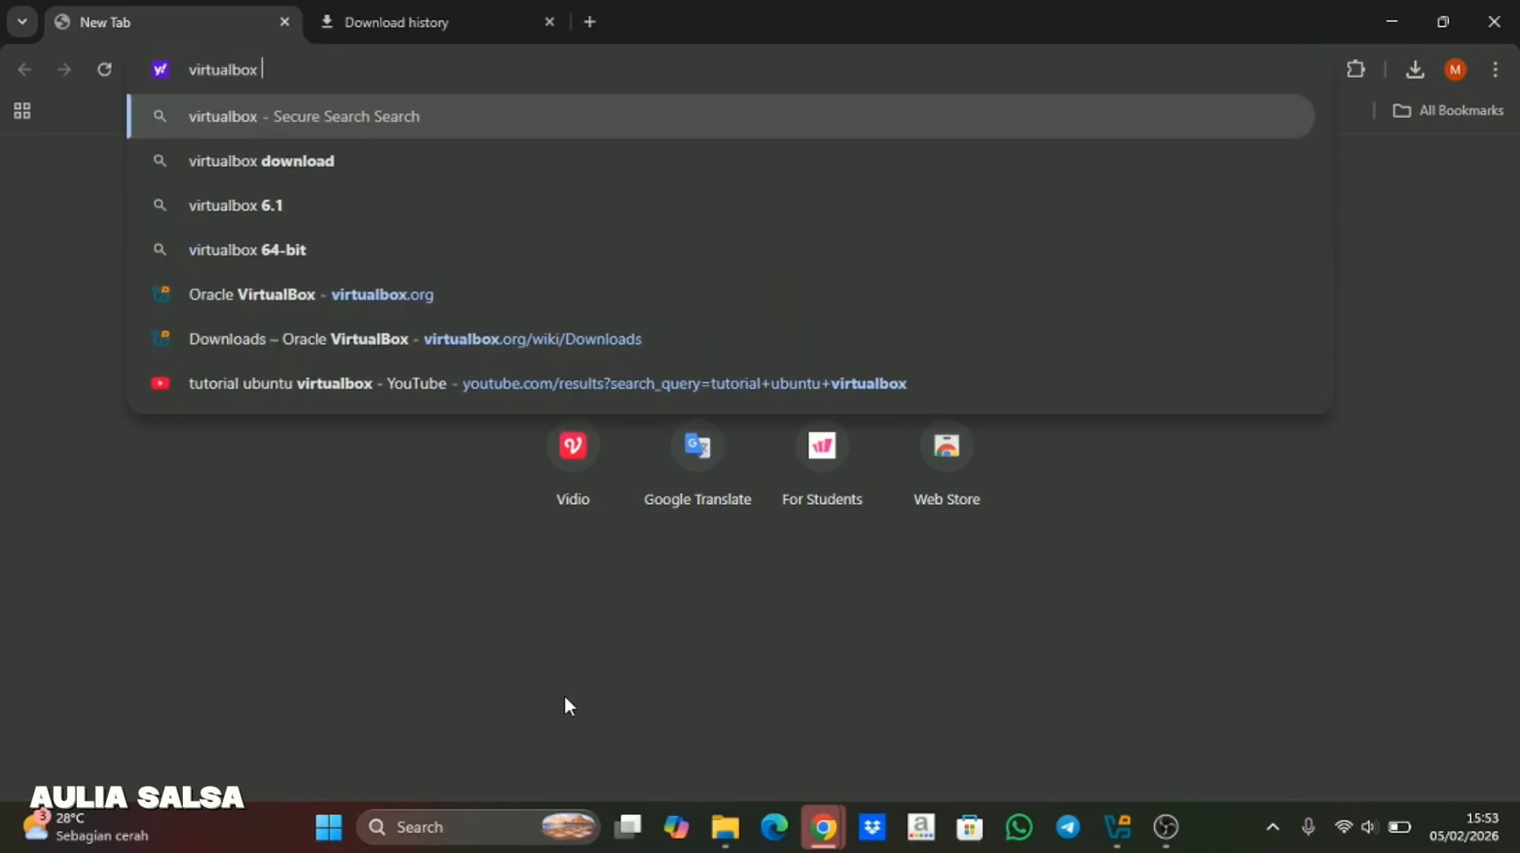
type("download")
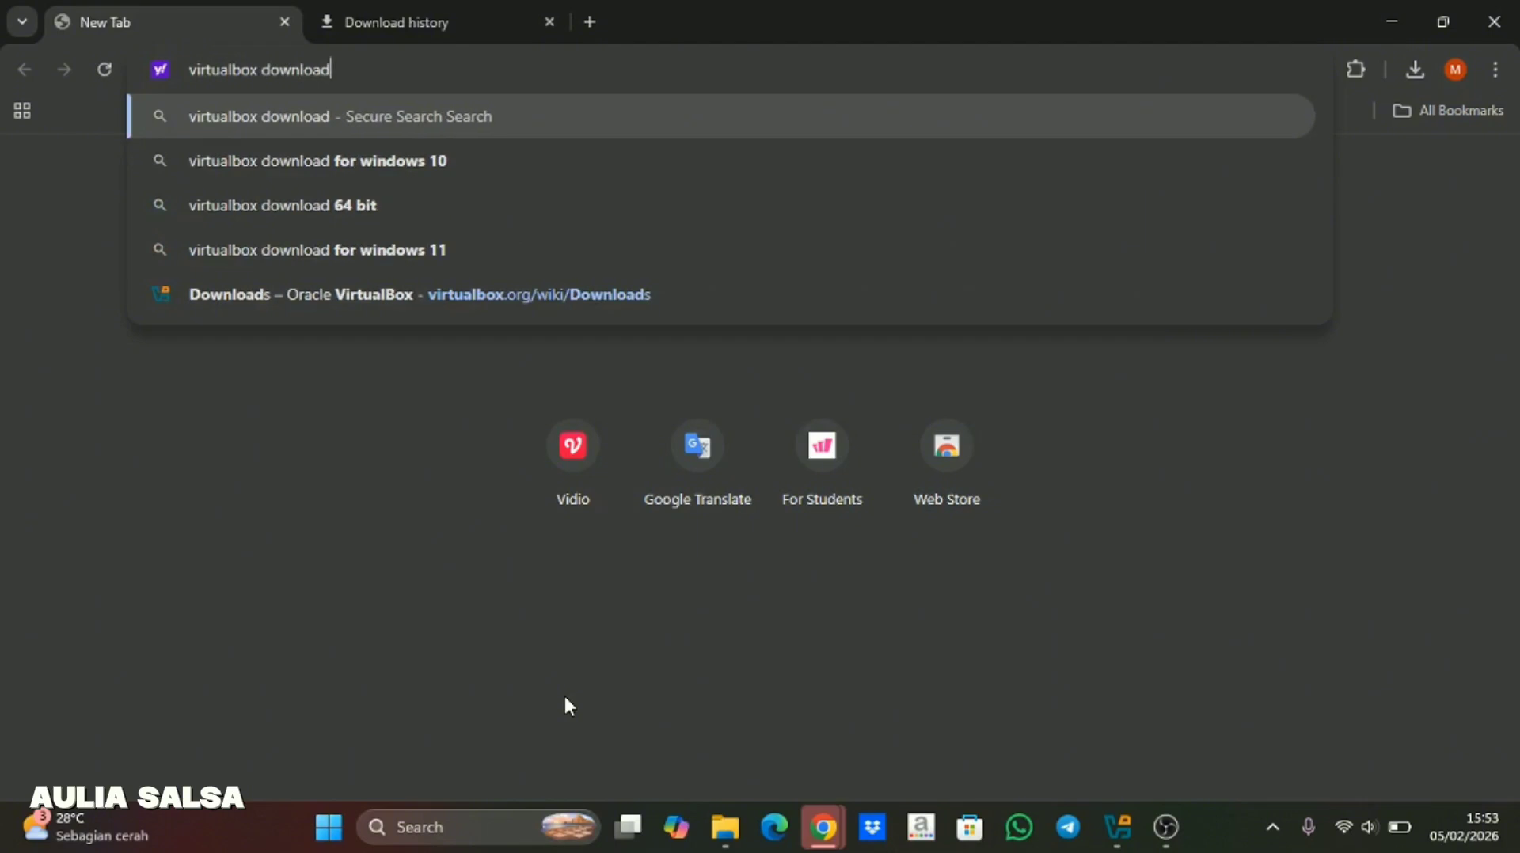
key("Return")
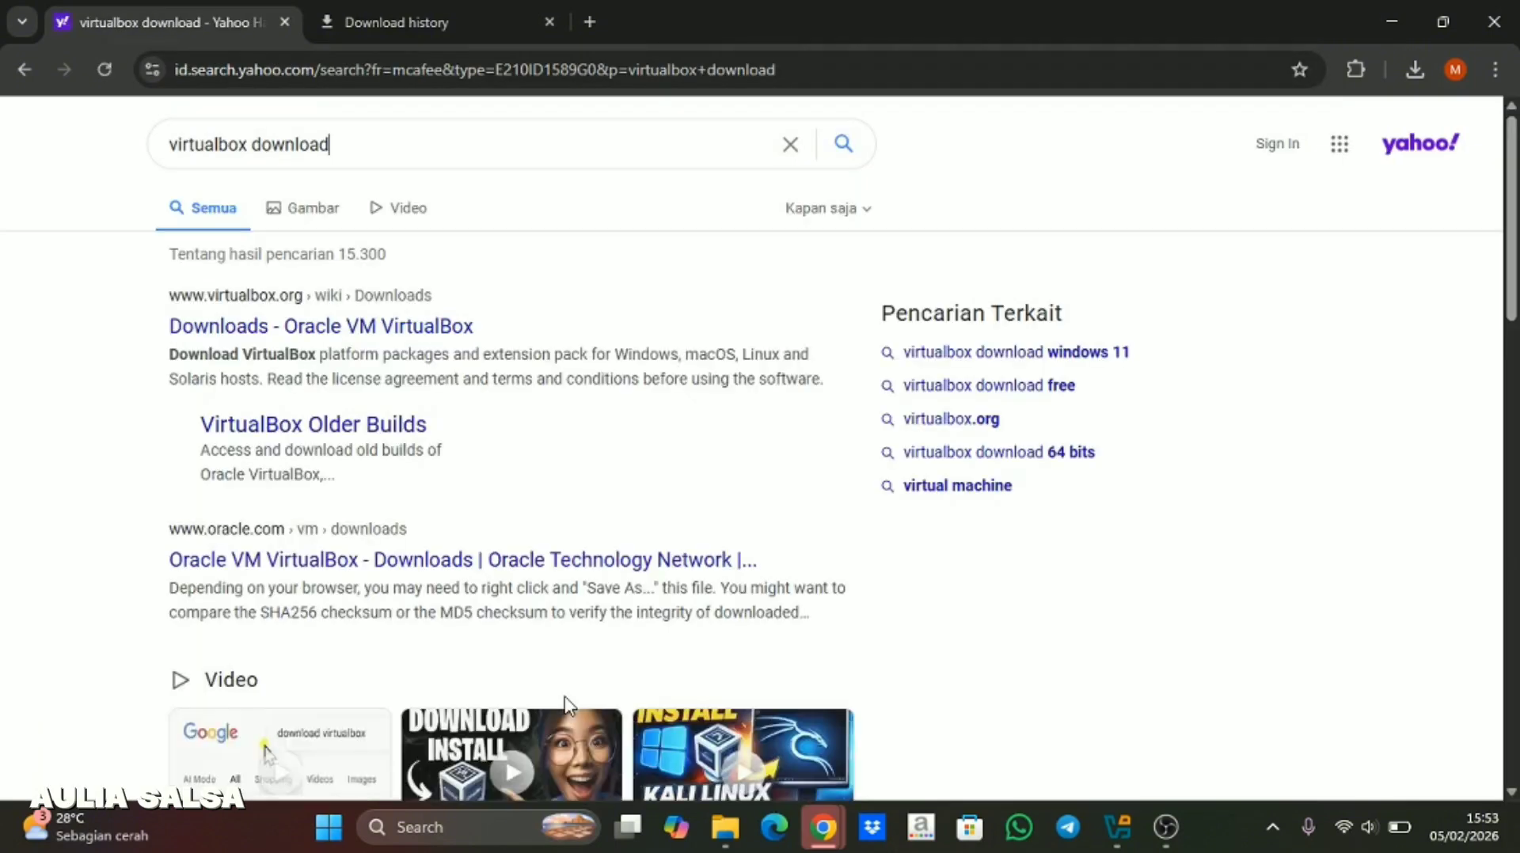
left_click(369, 334)
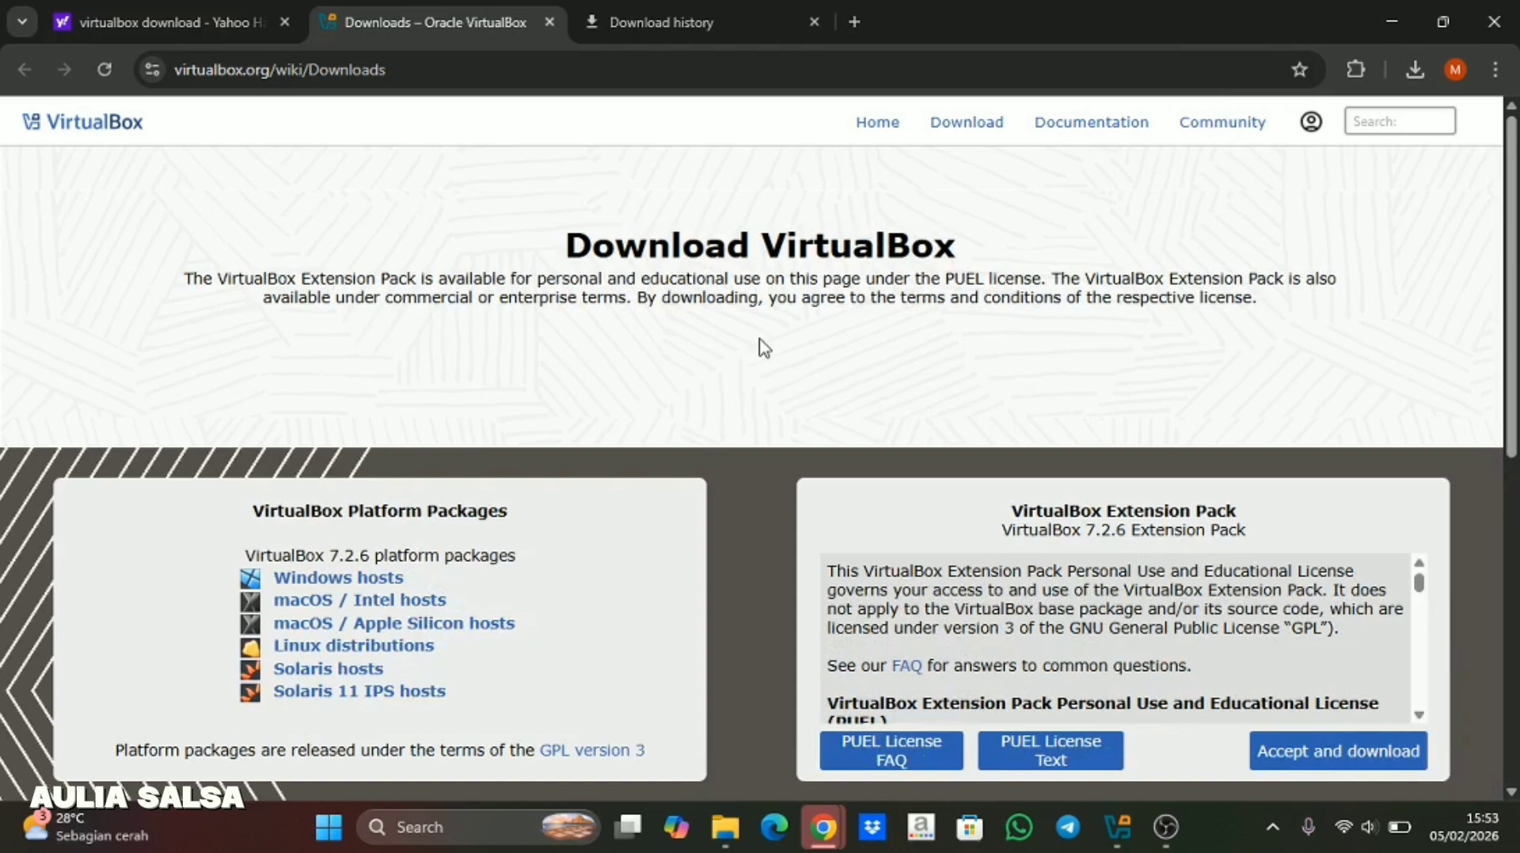
scroll(758, 347, "down", 1)
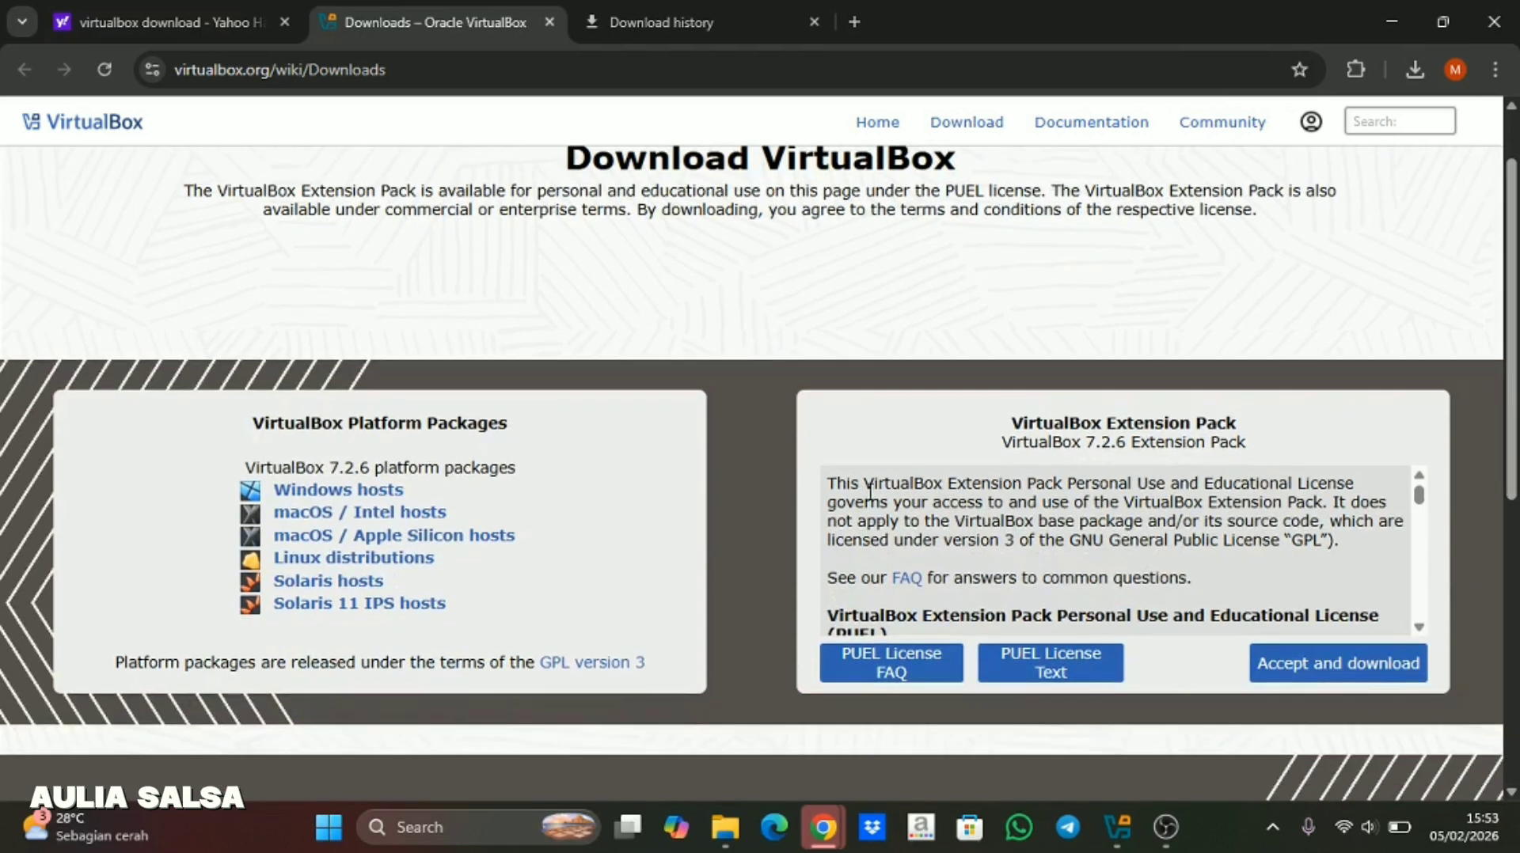
scroll(525, 508, "up", 1)
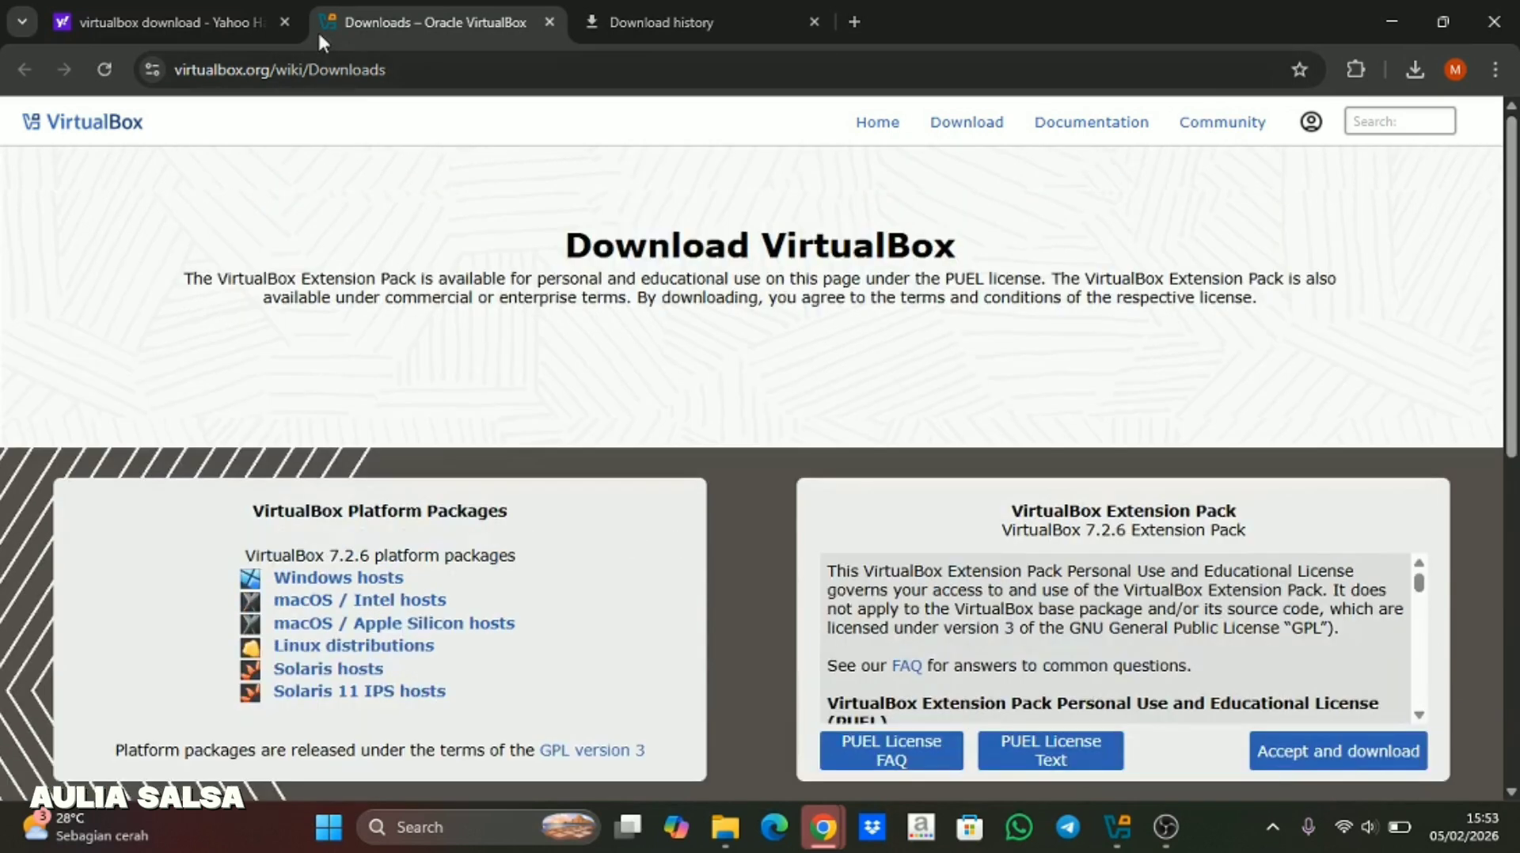
left_click(183, 11)
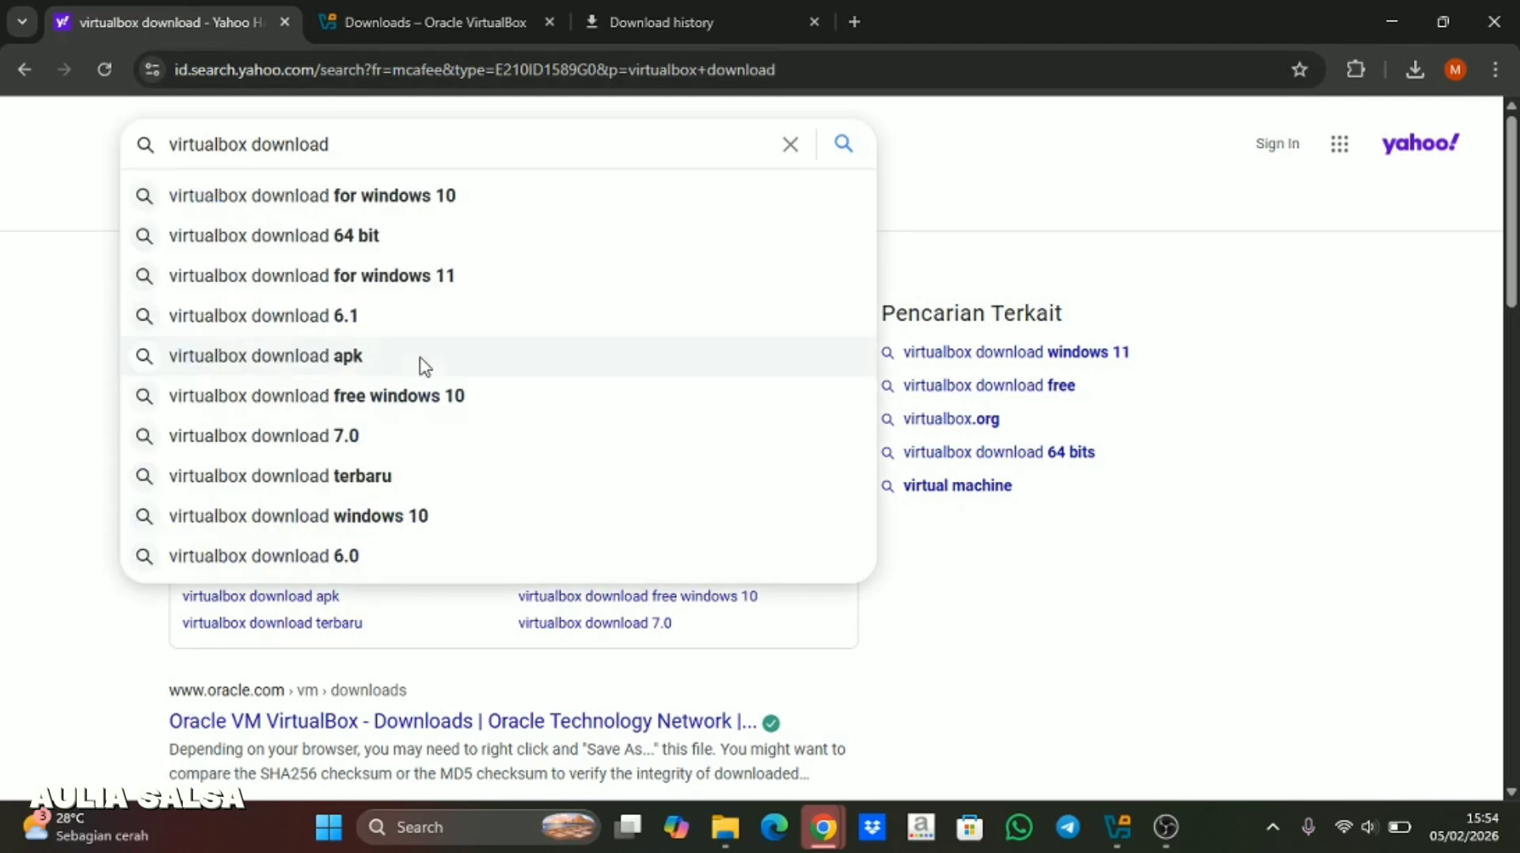
- Search 'download ubuntu desktop' and open the Ubuntu 24.04.3 LTS Desktop download page
key("BackSpace")
key("BackSpace")
key("BackSpace")
key("BackSpace")
key("BackSpace")
key("BackSpace")
key("BackSpace")
key("BackSpace")
key("BackSpace")
key("BackSpace")
key("BackSpace")
key("BackSpace")
key("BackSpace")
key("BackSpace")
key("BackSpace")
key("BackSpace")
key("BackSpace")
key("BackSpace")
key("BackSpace")
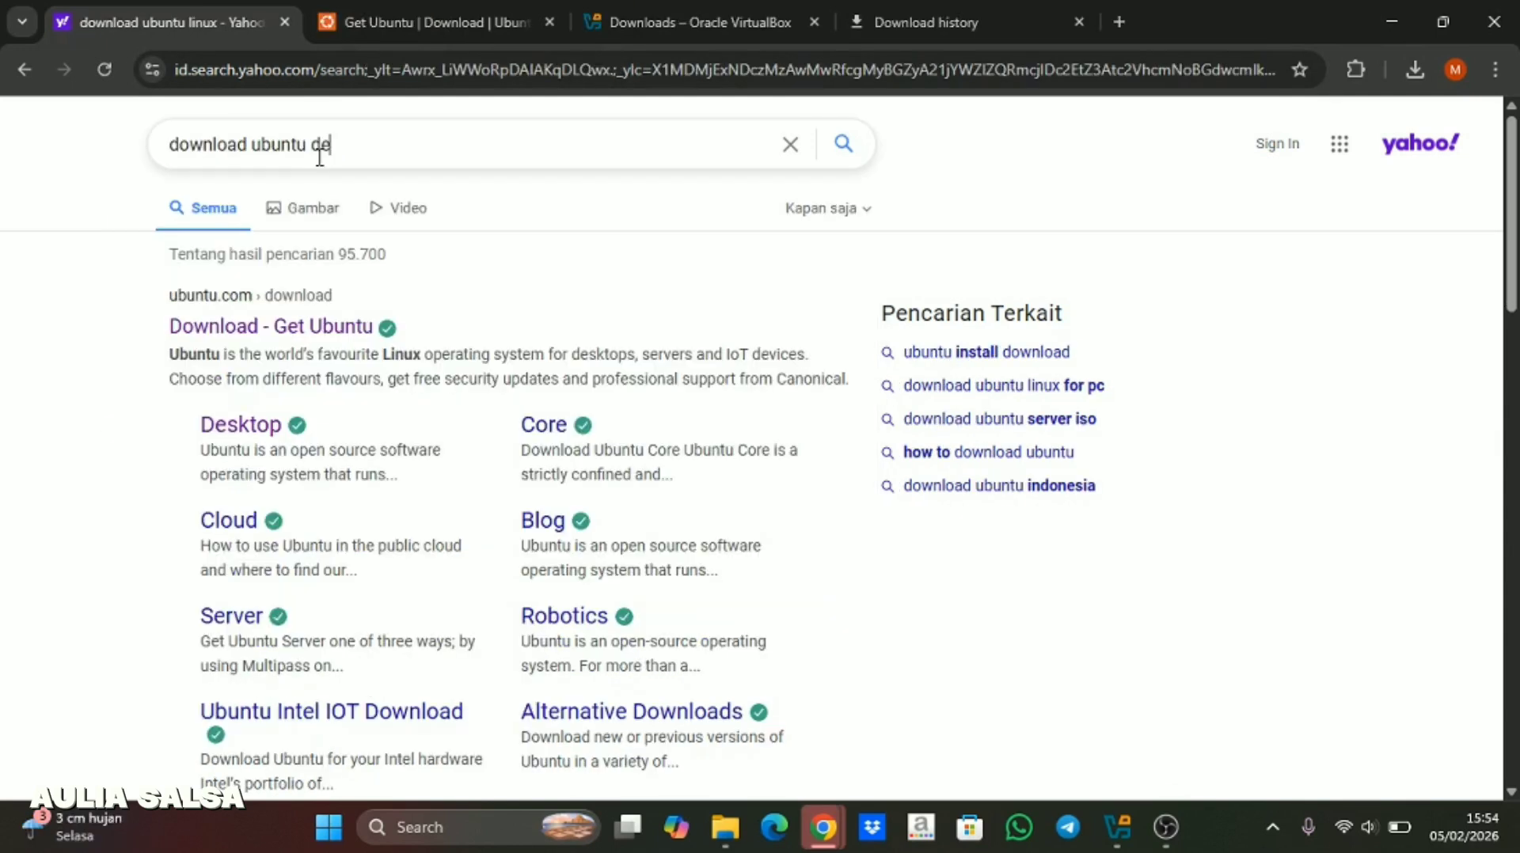
type("sktop")
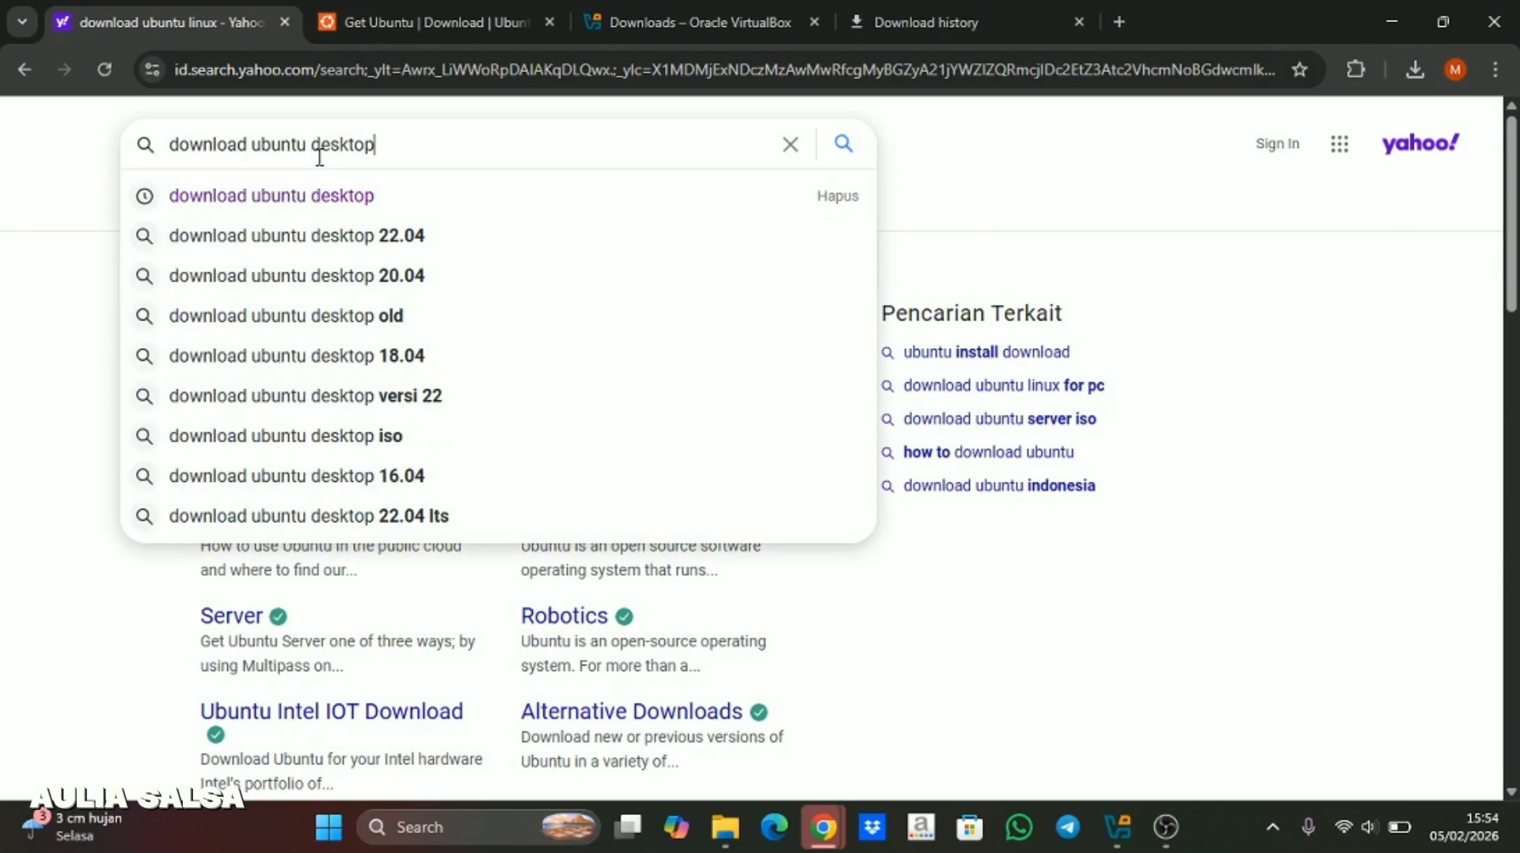
key("Return")
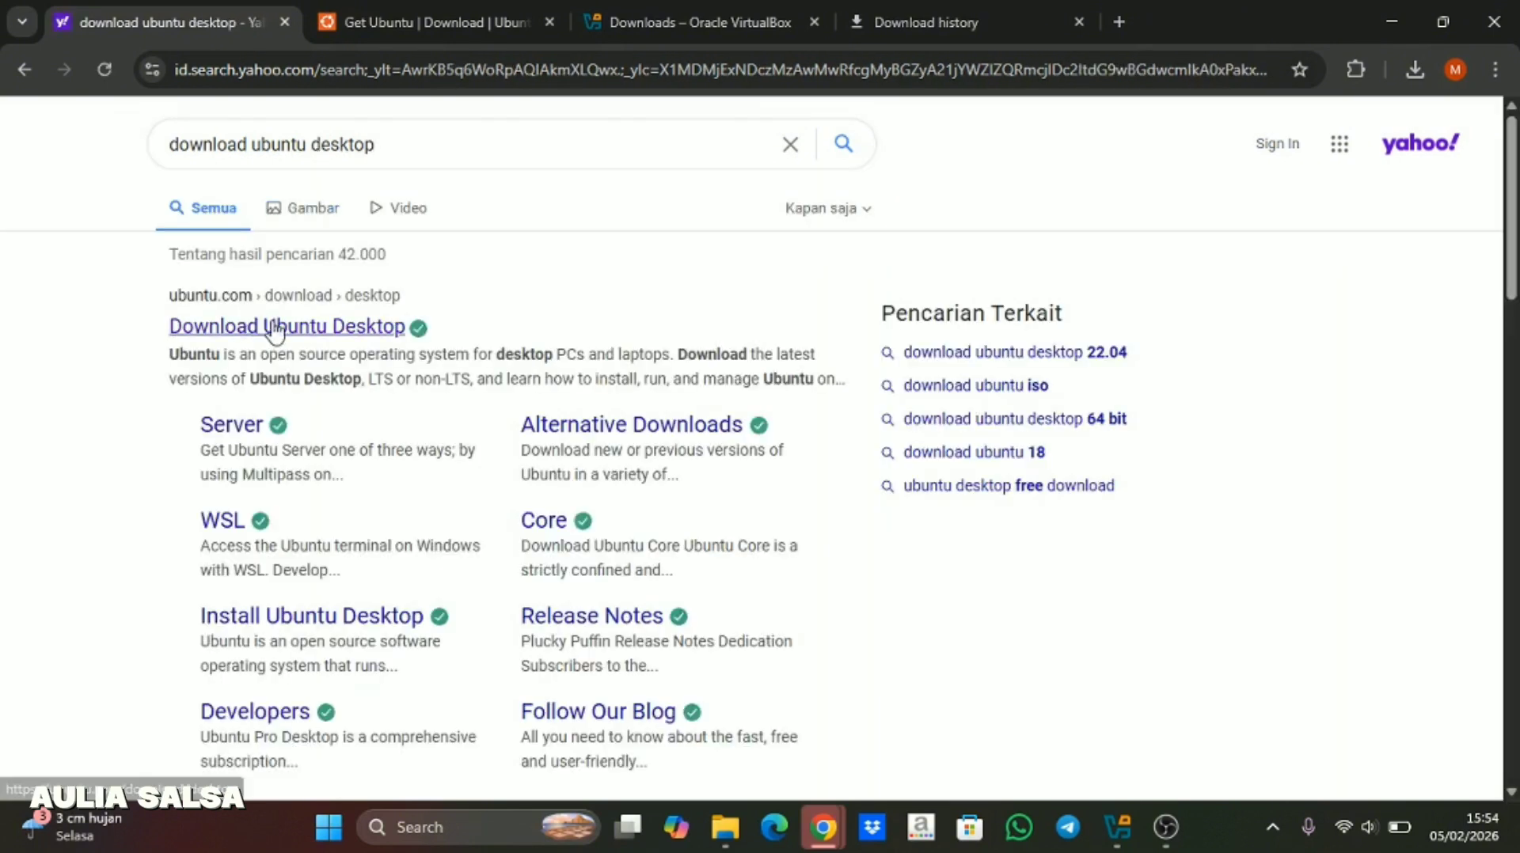
left_click(269, 327)
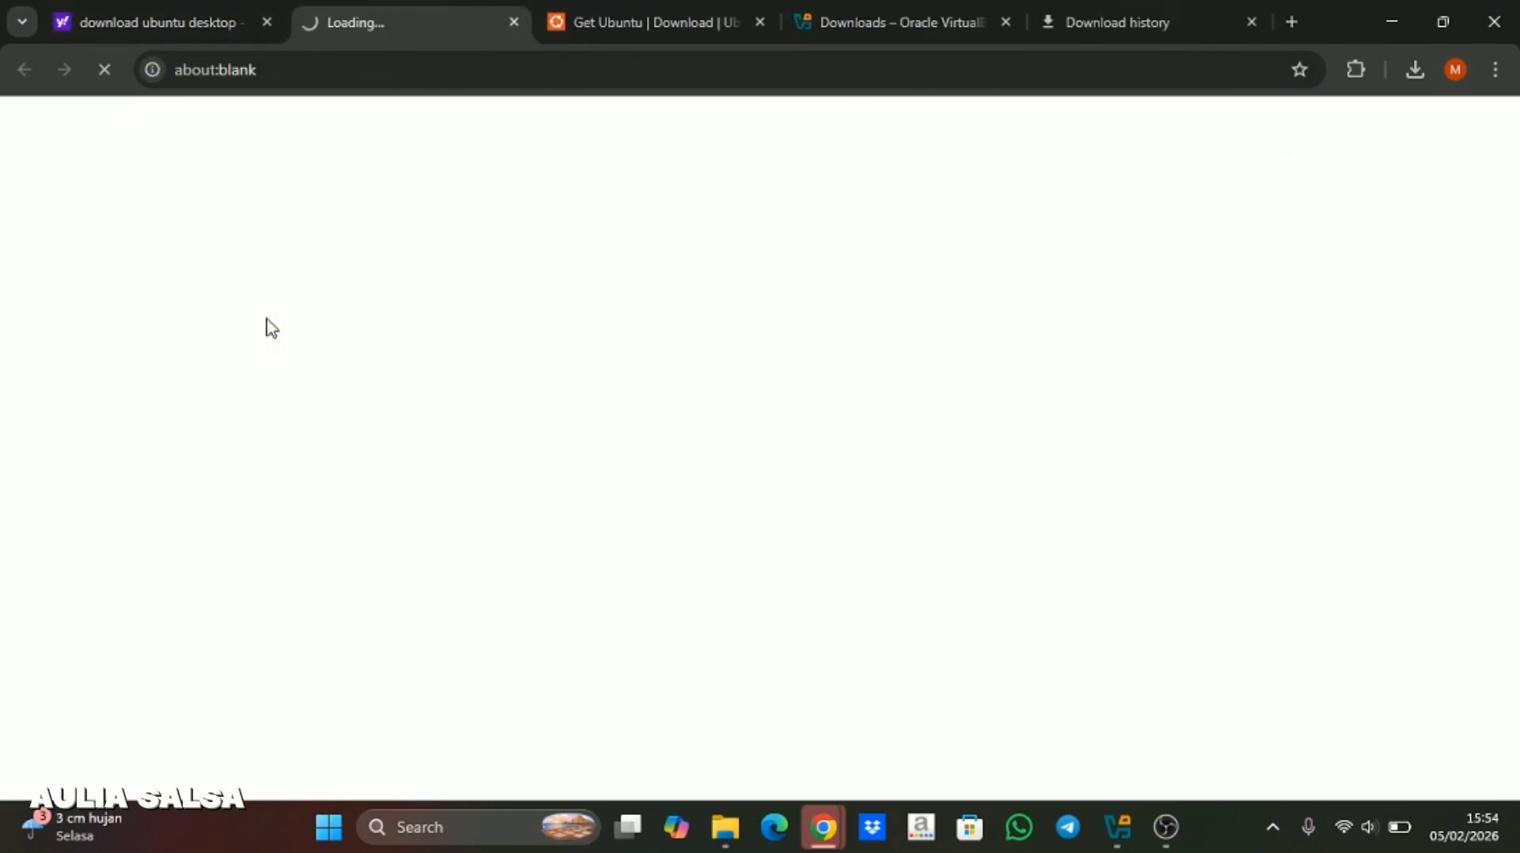
scroll(638, 516, "down", 3)
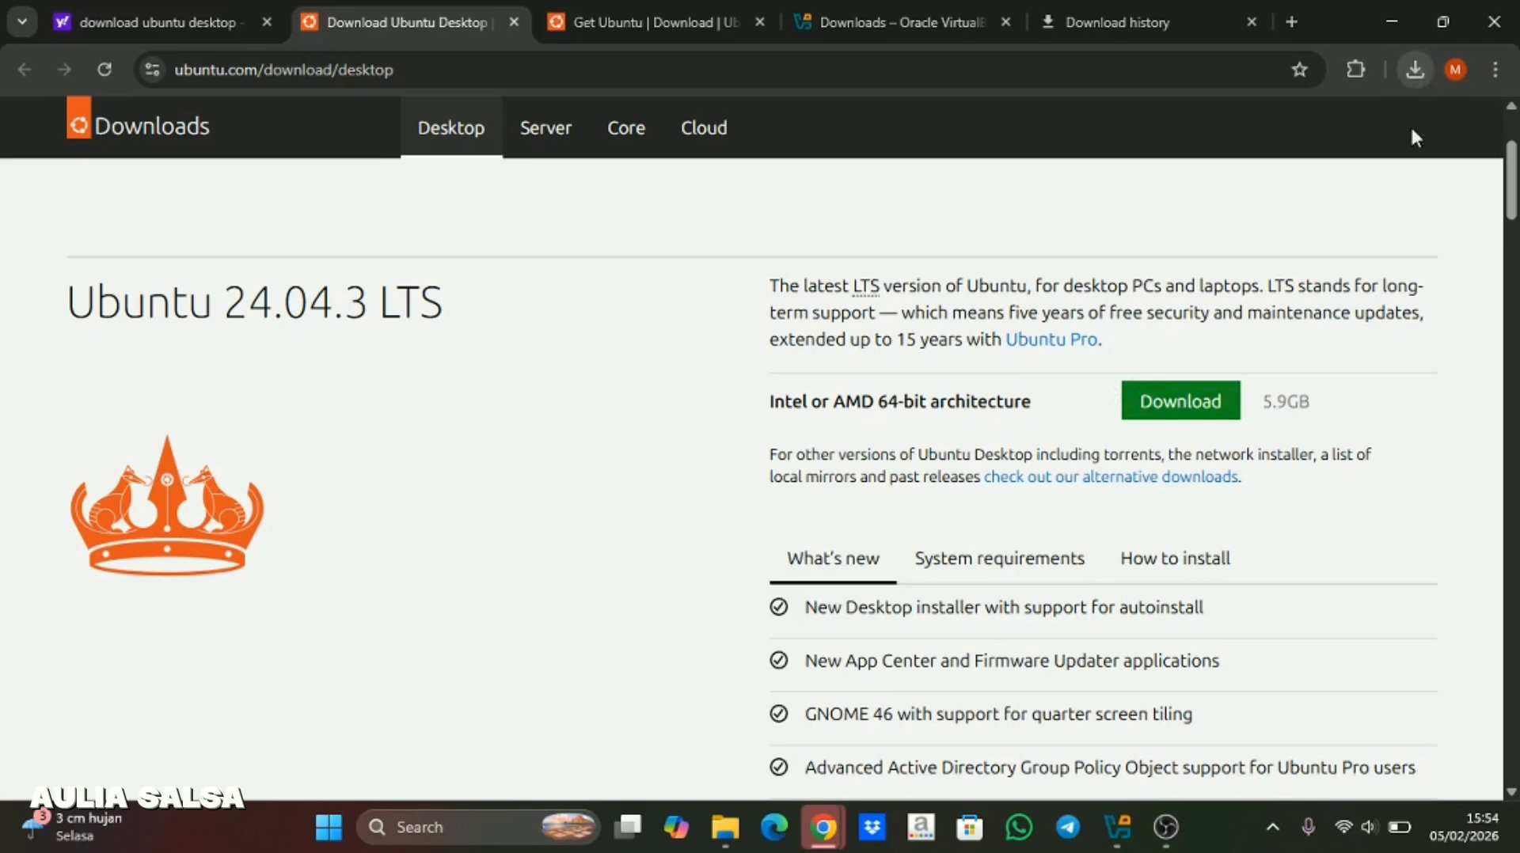
- Check Chrome's download history for ubuntu-24.04.3-desktop-amd64.iso
left_click(1061, 17)
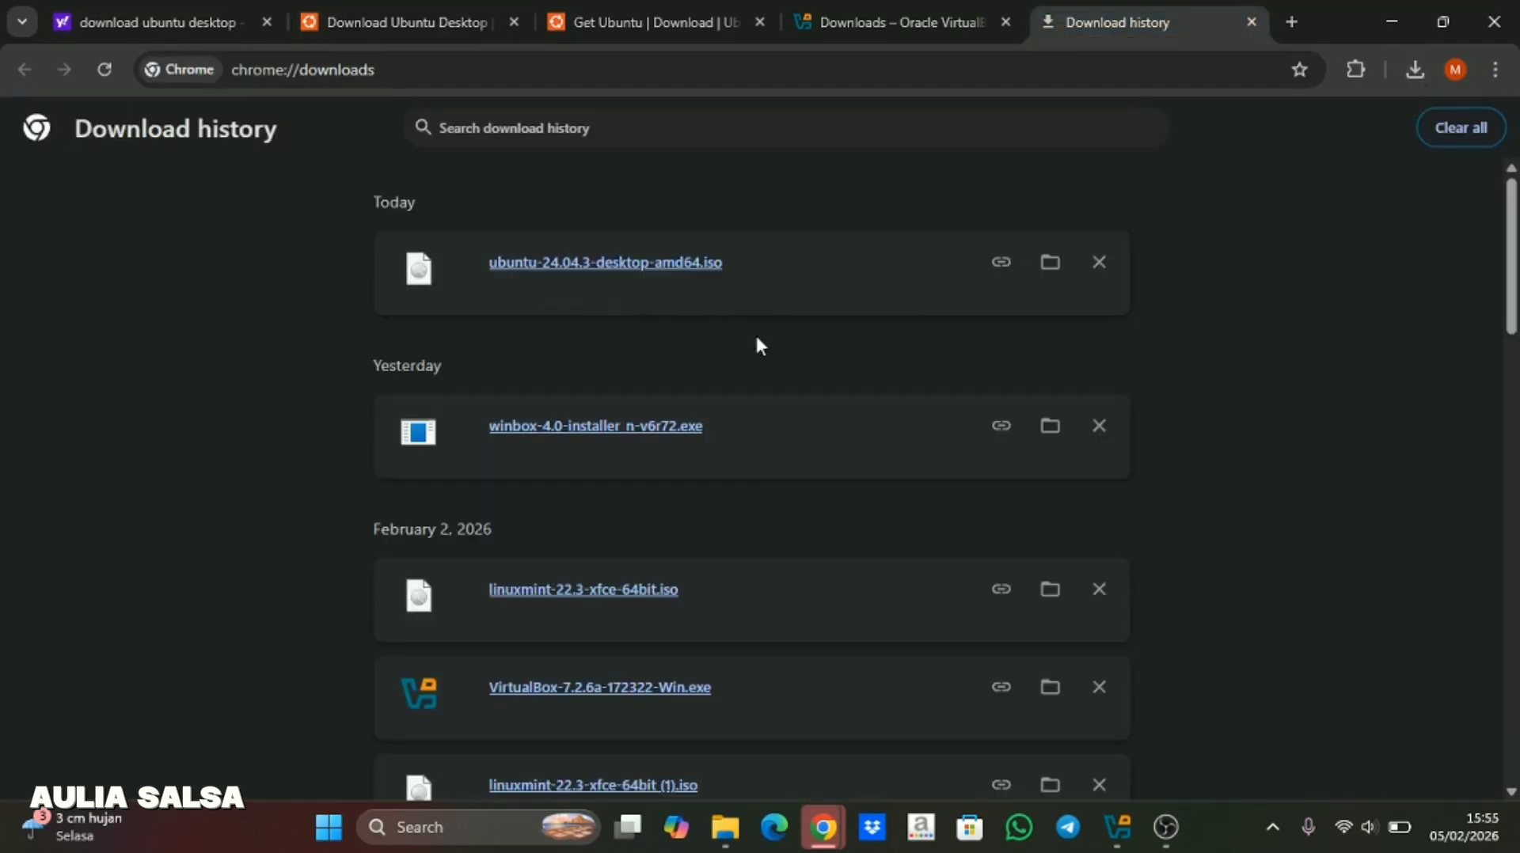
scroll(756, 381, "down", 3)
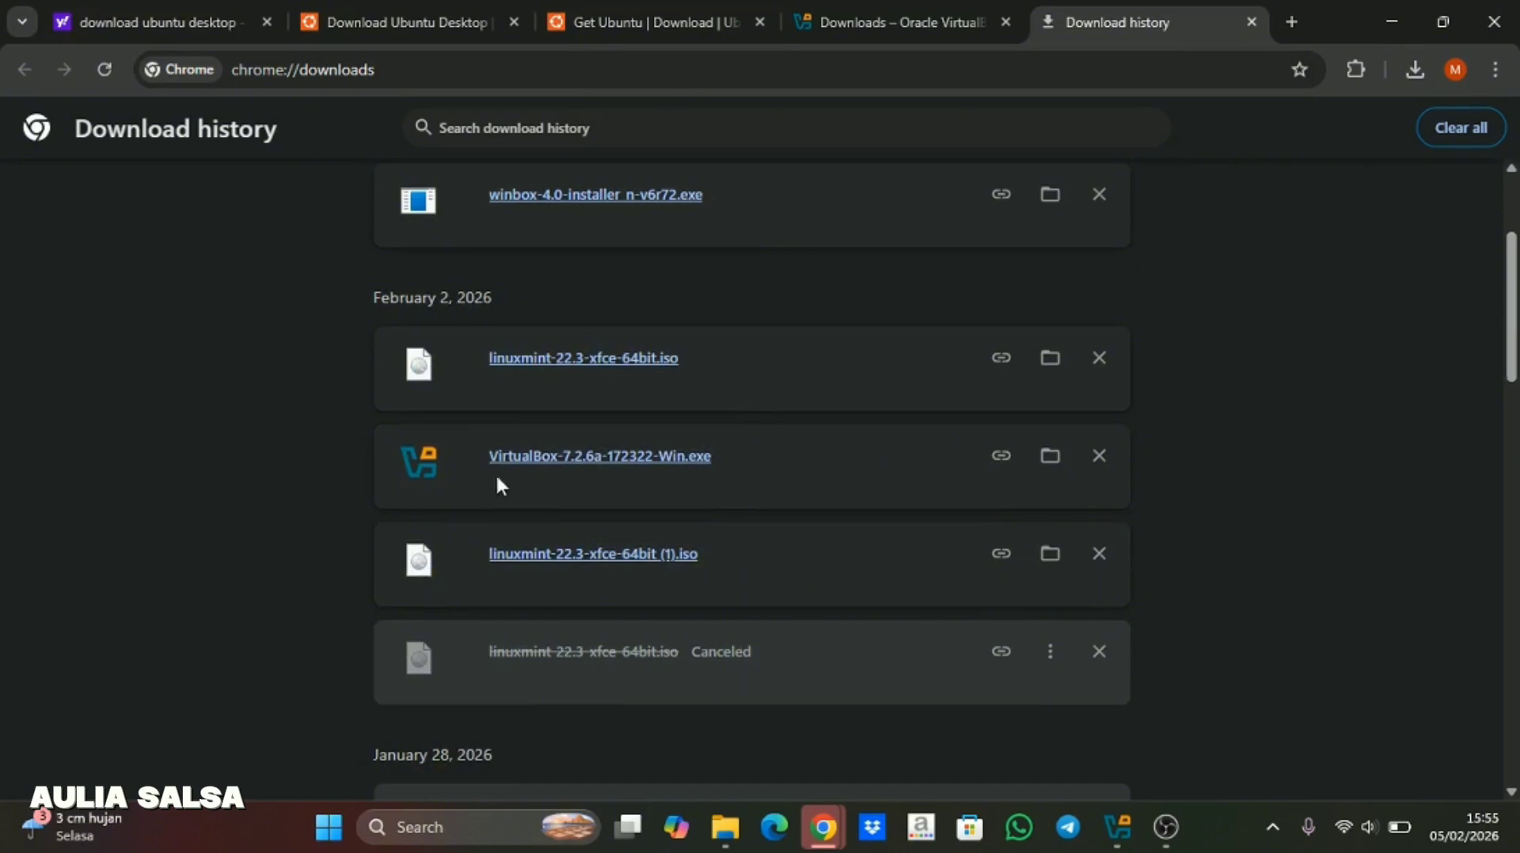
scroll(667, 495, "up", 3)
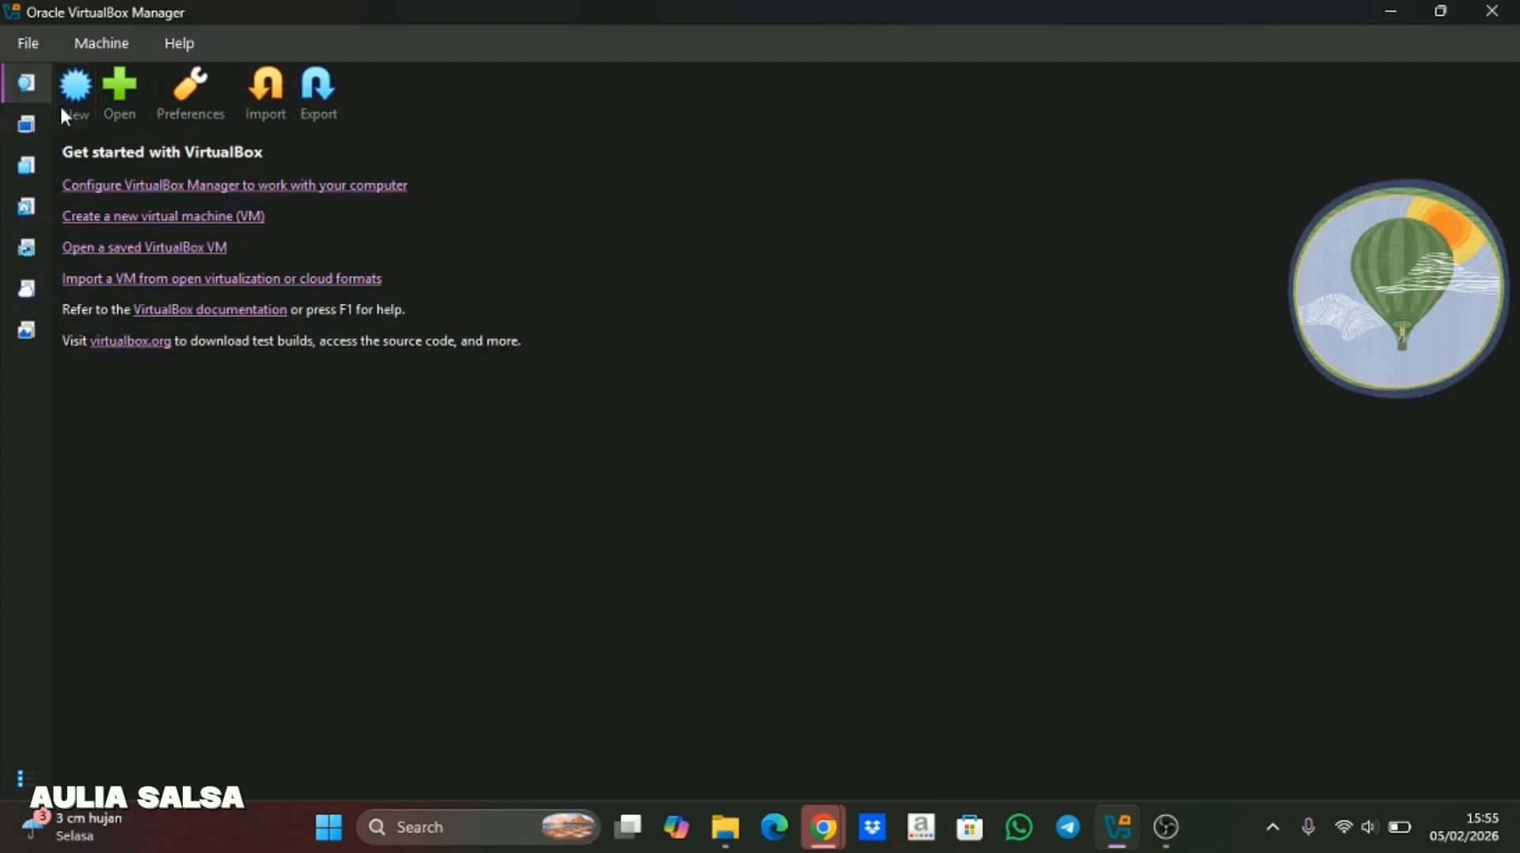
- Start a new virtual machine and name it with a person's name followed by 'Ubuntu'
left_click(62, 116)
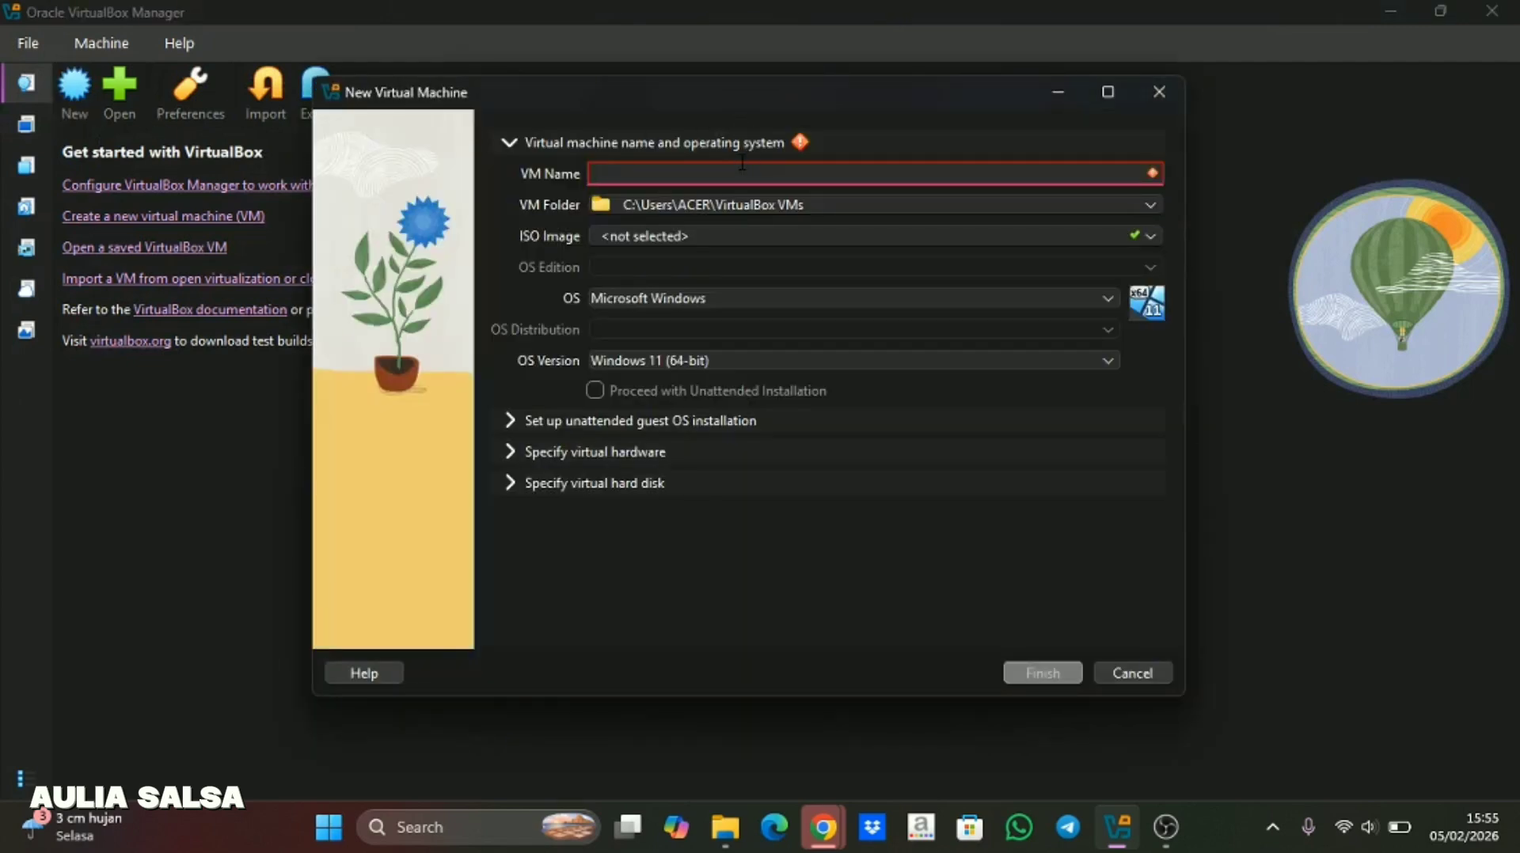
key("Caps_Lock")
type("A")
key("Caps_Lock")
type("ulia")
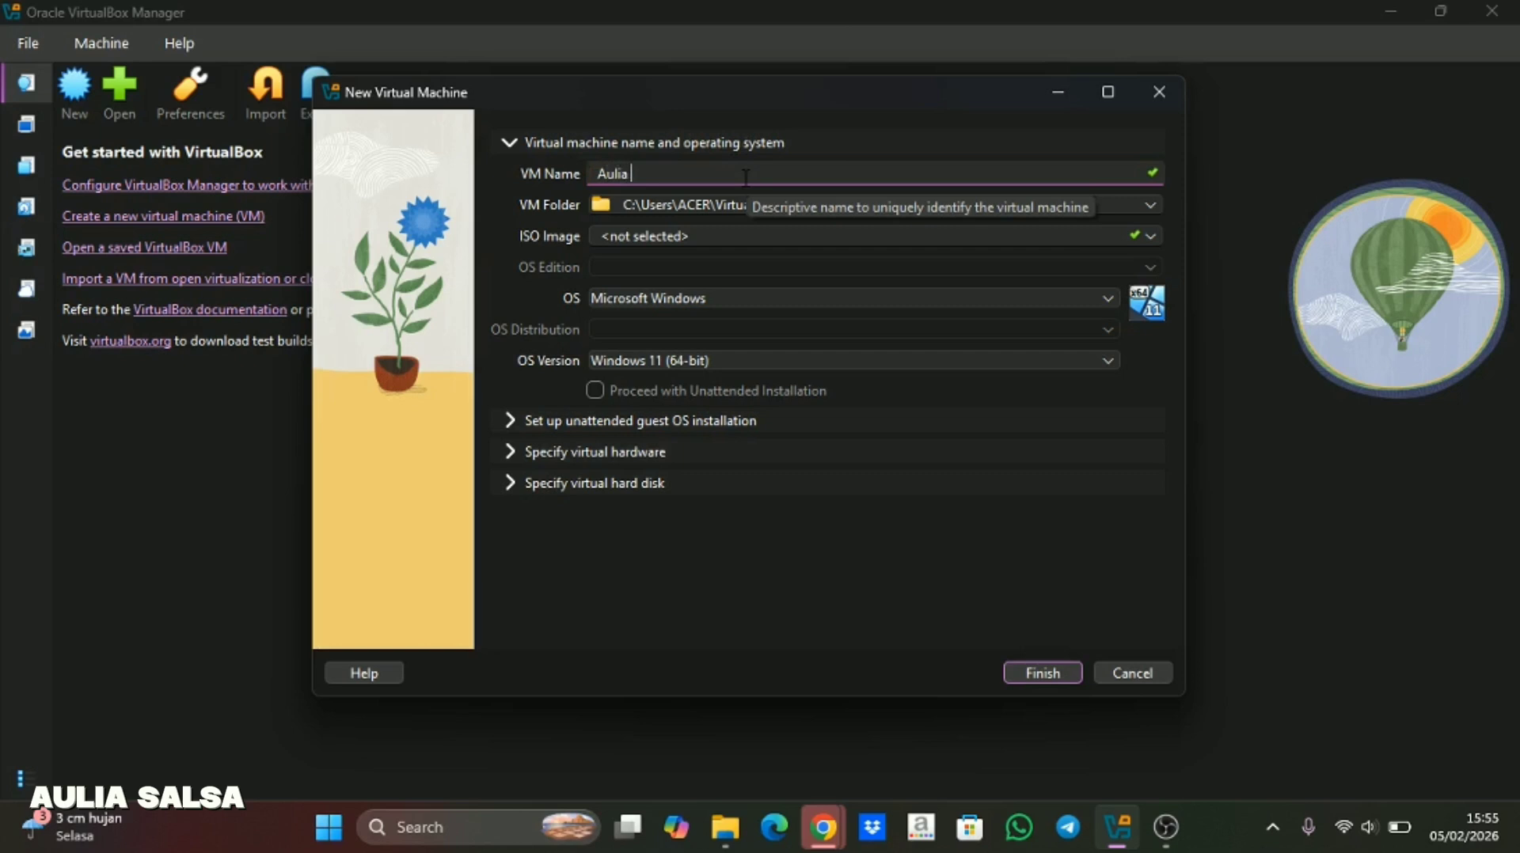
key("Caps_Lock")
type("S")
key("Caps_Lock")
type("alsa")
key("Caps_Lock")
type("U")
key("Caps_Lock")
type("buntu")
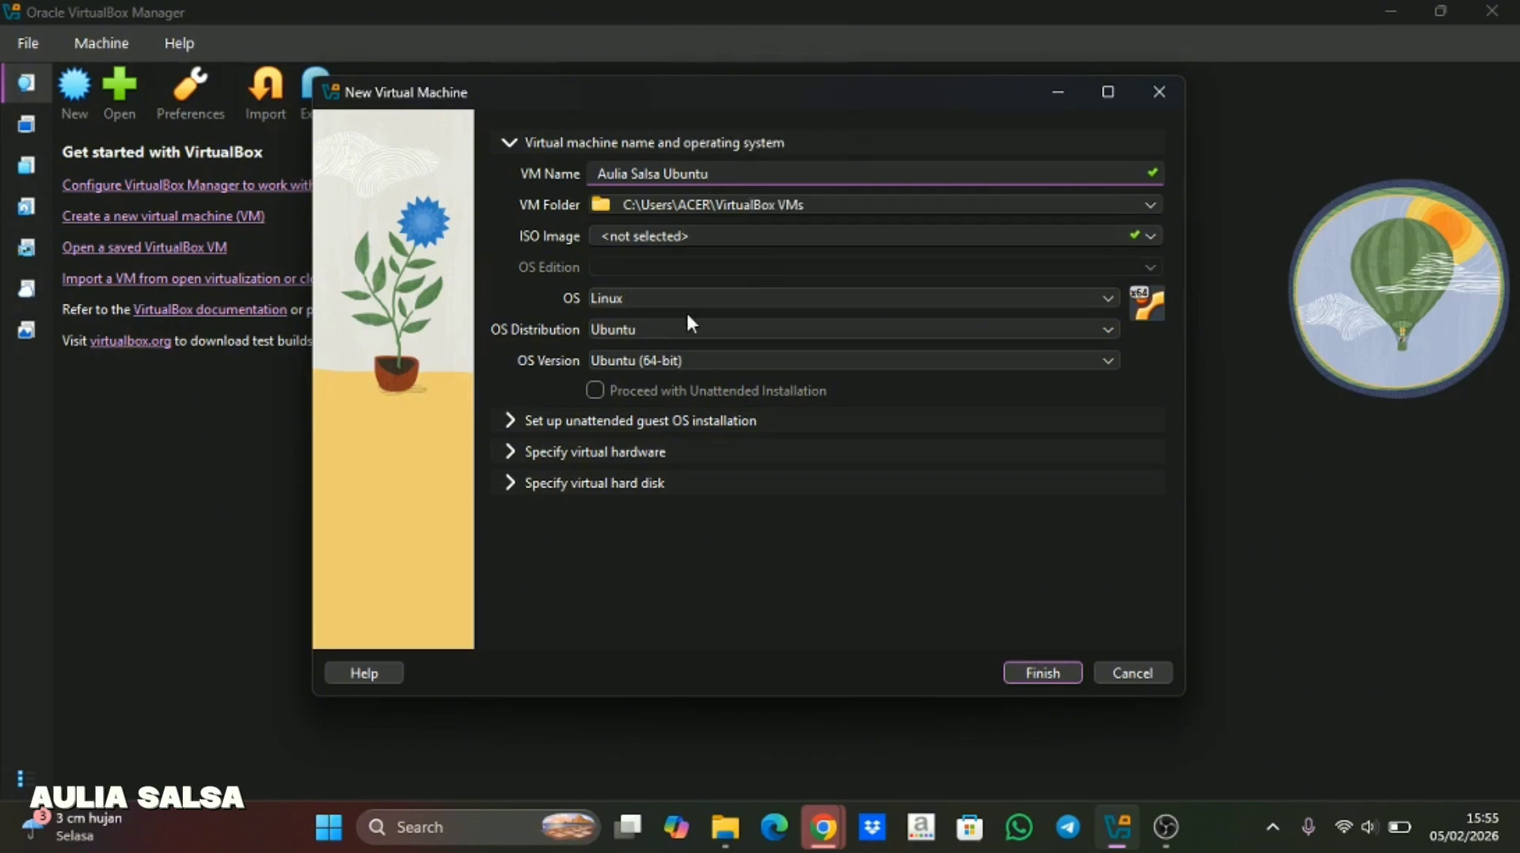
- Choose ubuntu-24.04.3-desktop-amd64.iso as the ISO image and untick unattended installation
left_click(1152, 235)
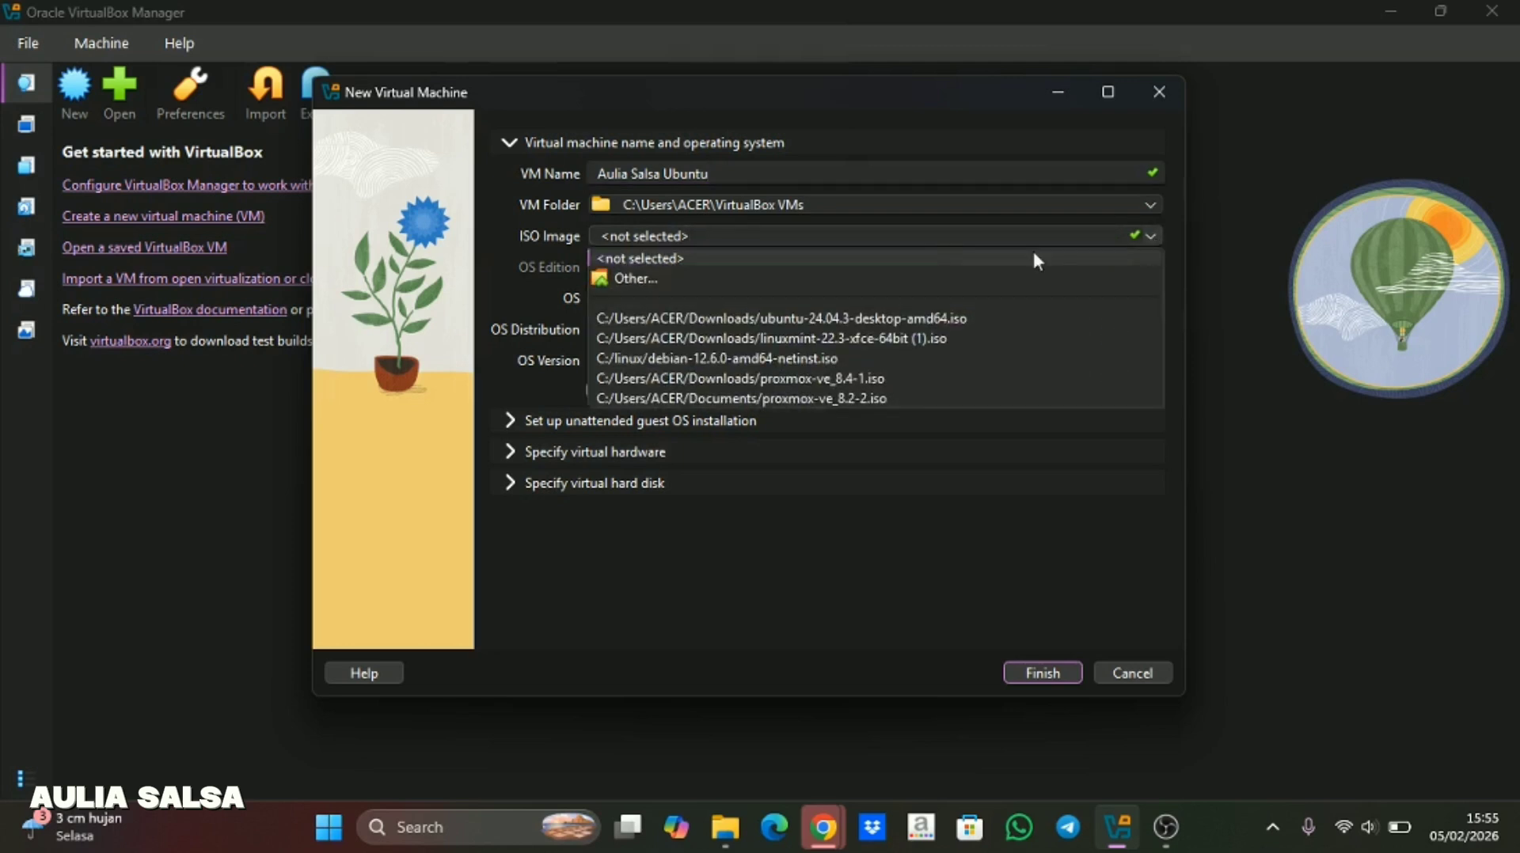
left_click(798, 273)
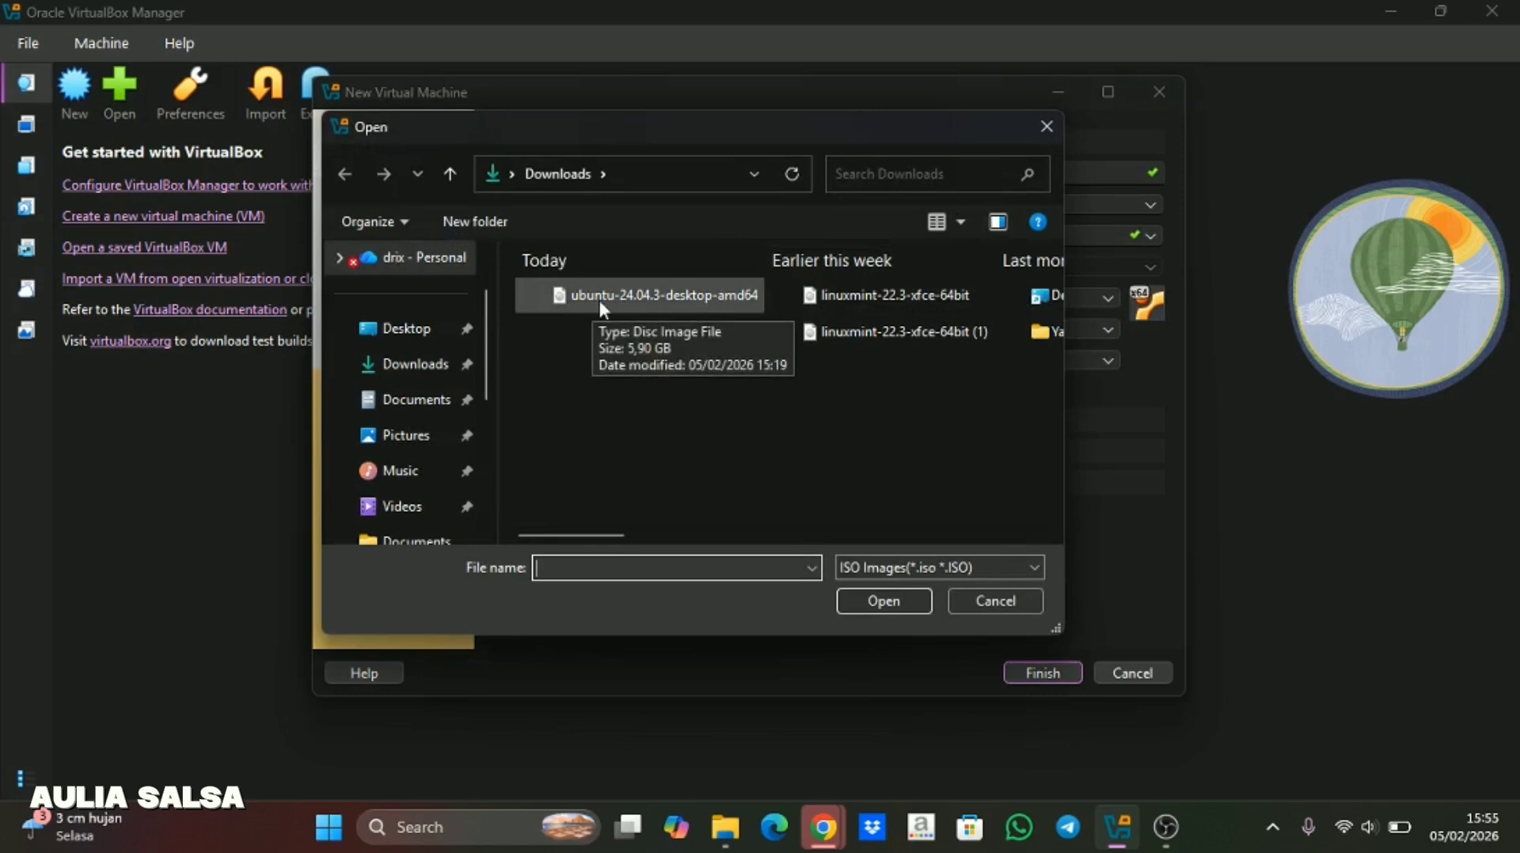
left_click(667, 301)
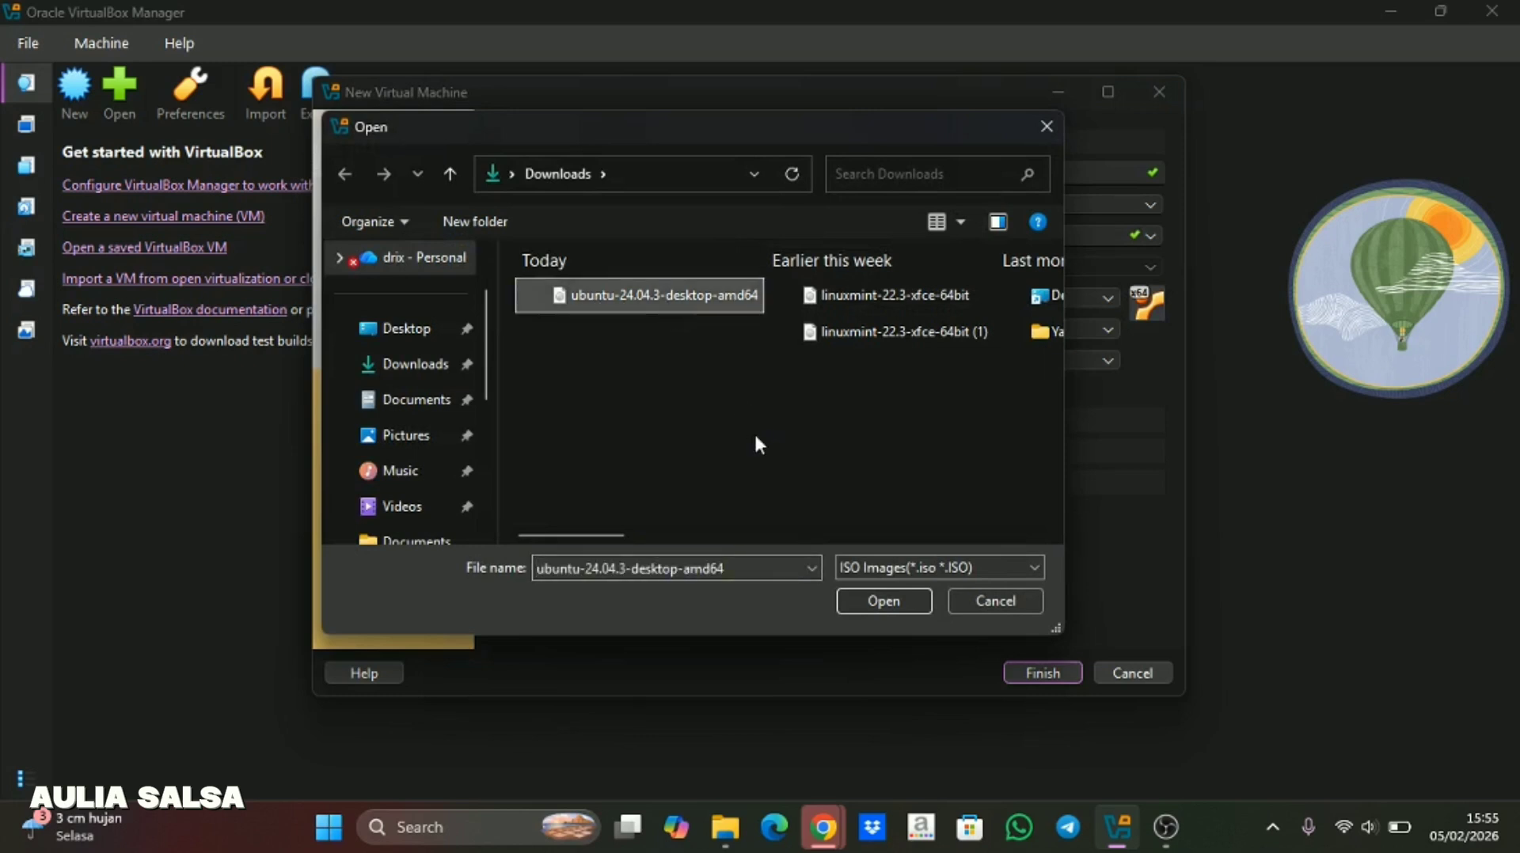
left_click(895, 598)
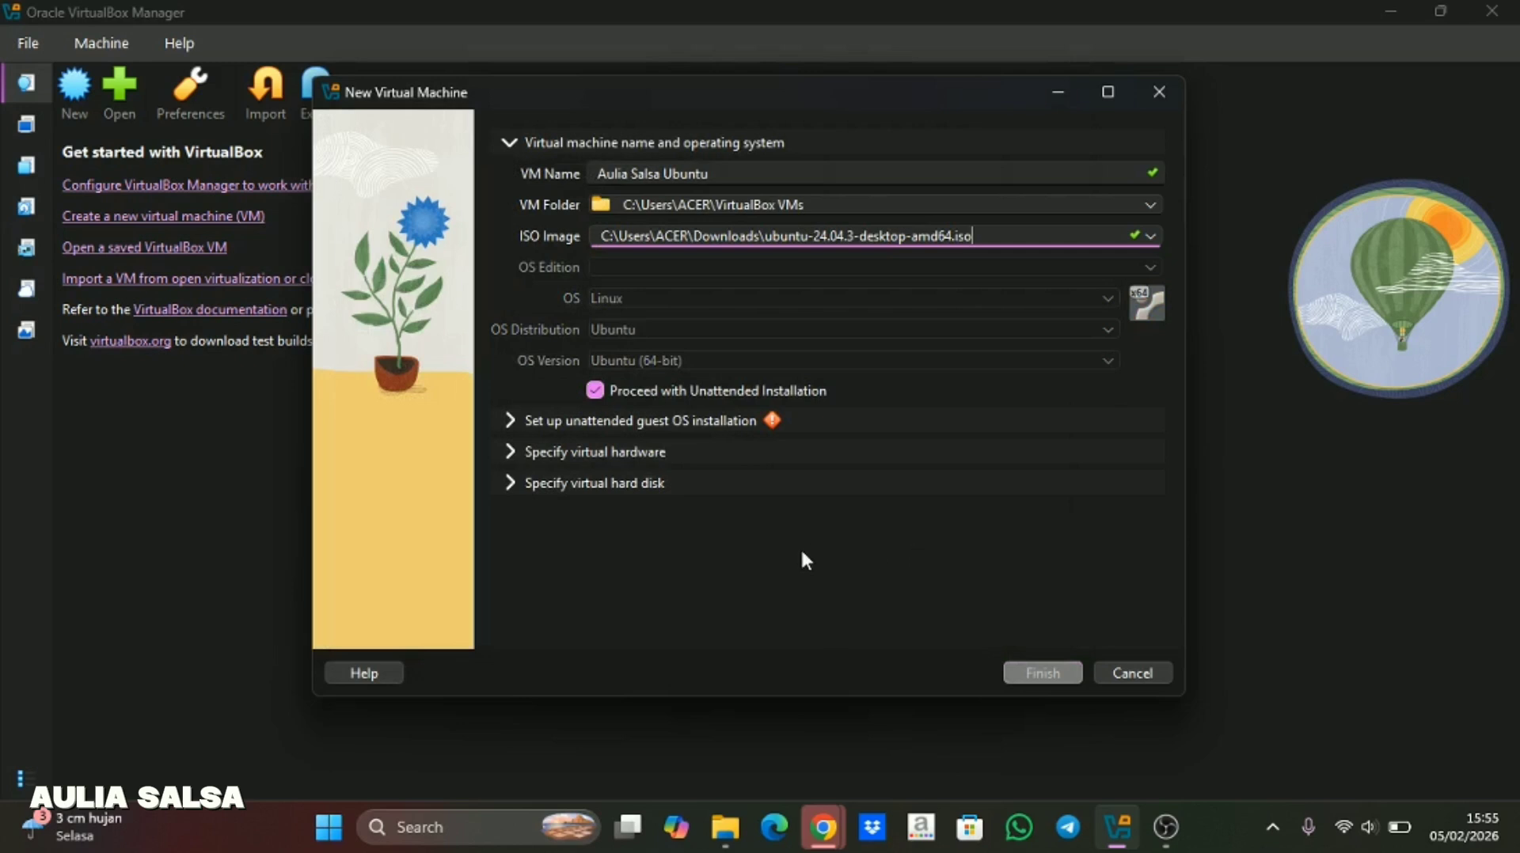
left_click(595, 391)
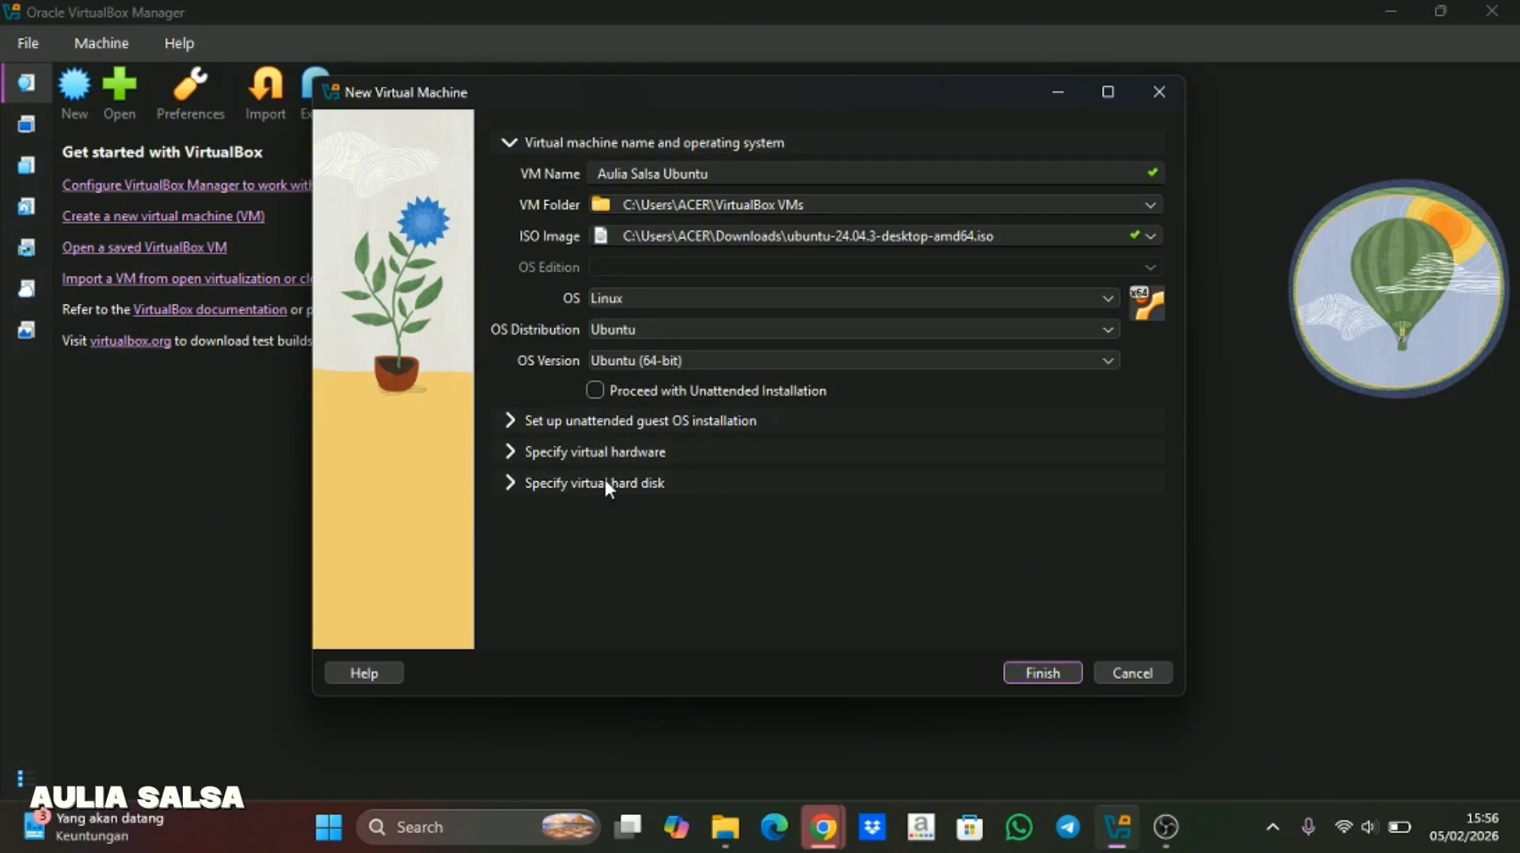
- In the virtual hardware section, drag Base Memory to 4096 MB and set CPUs to 2
left_click(616, 422)
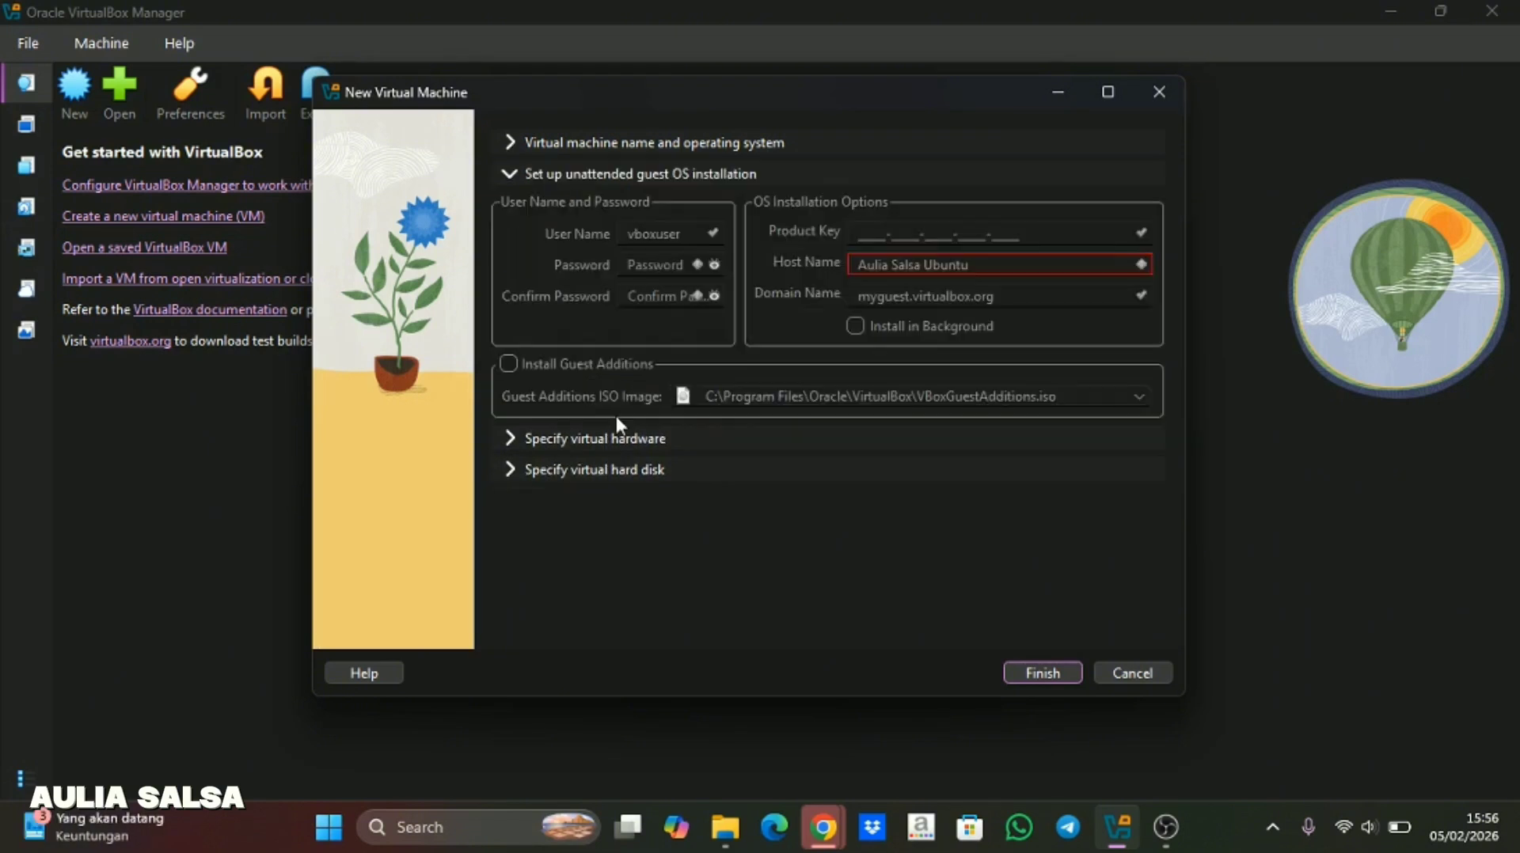
left_click(586, 445)
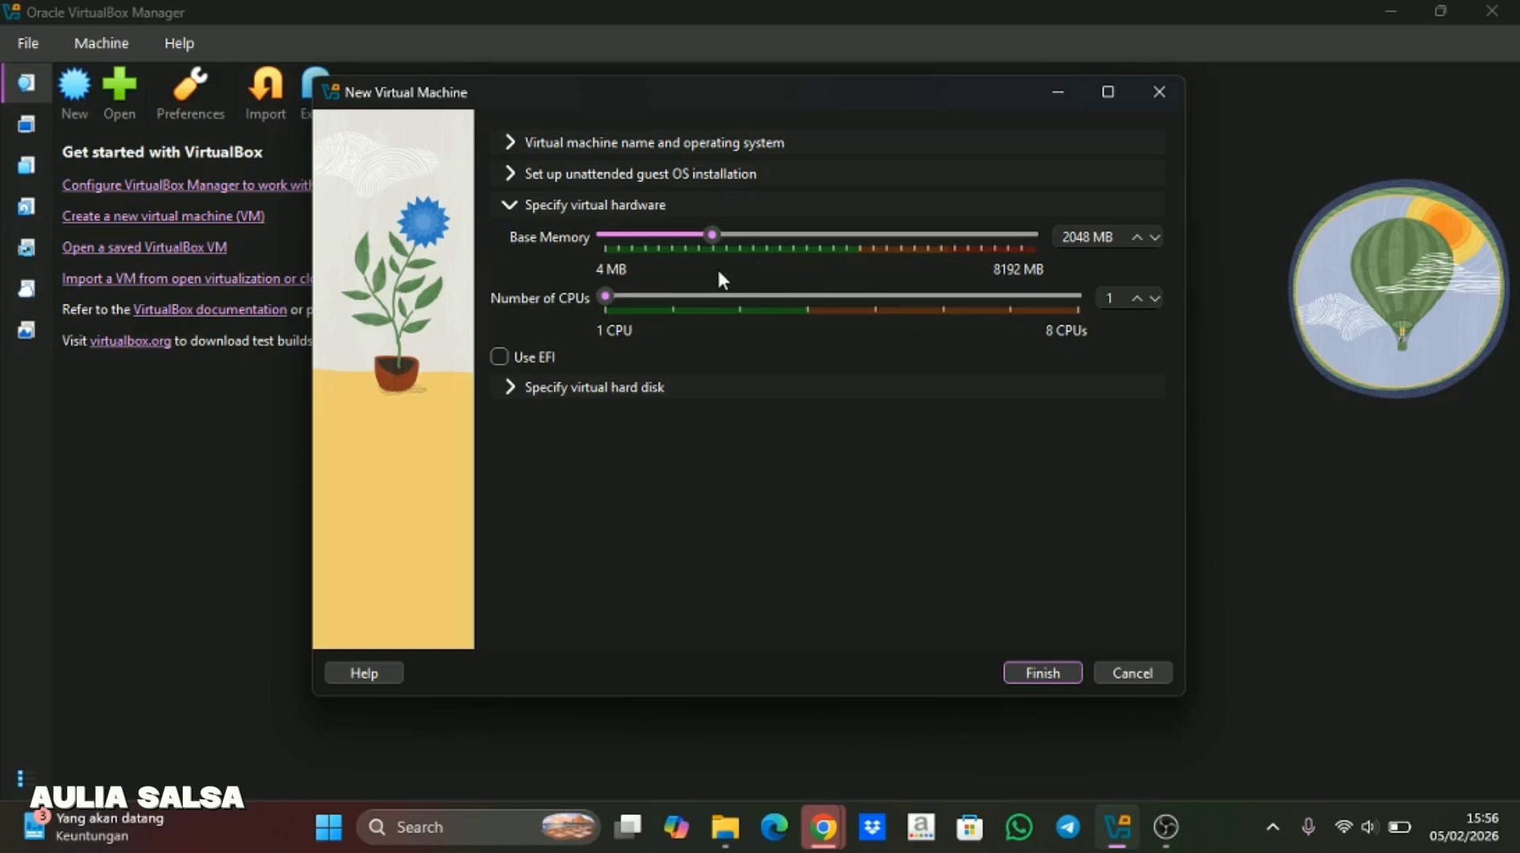
left_click_drag(713, 235, 820, 241)
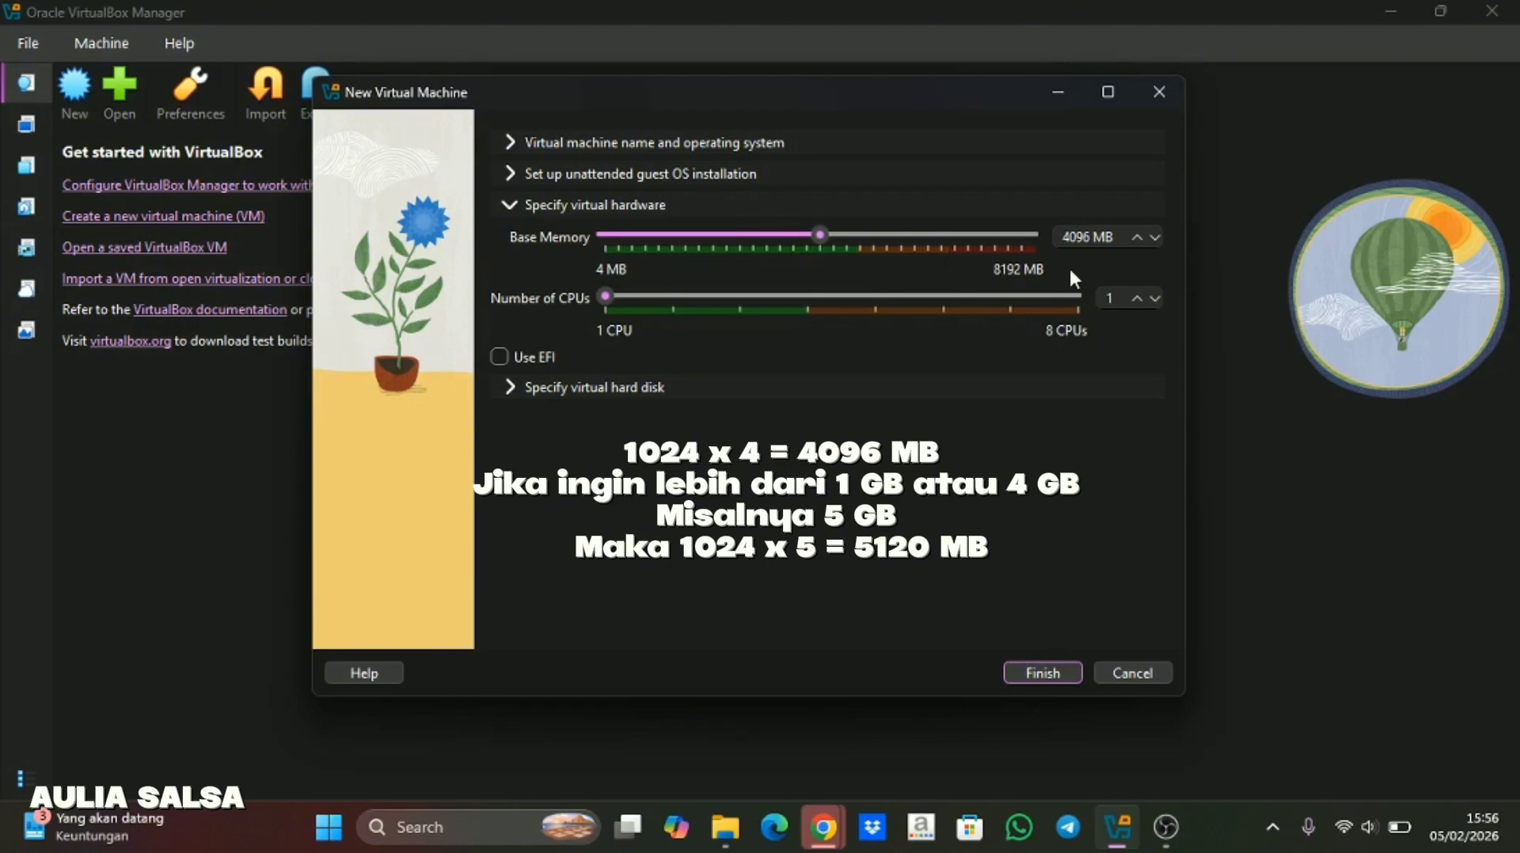
left_click(1136, 299)
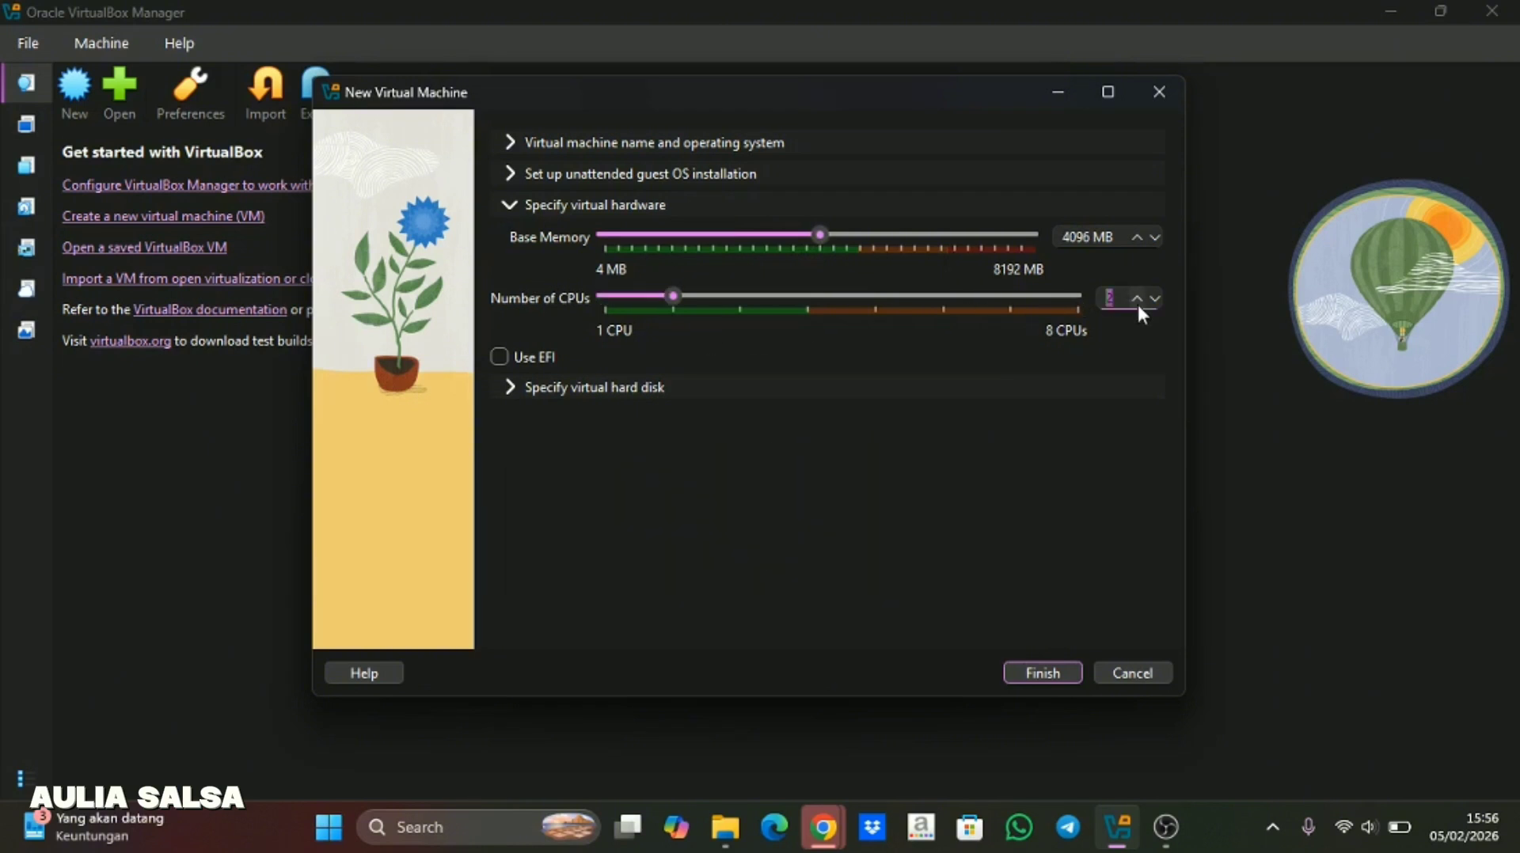
left_click(1137, 299)
left_click(1155, 299)
left_click(1155, 299)
left_click(1138, 295)
- Keep the new 25 GB VDI hard disk and finish creating the VM
left_click(509, 390)
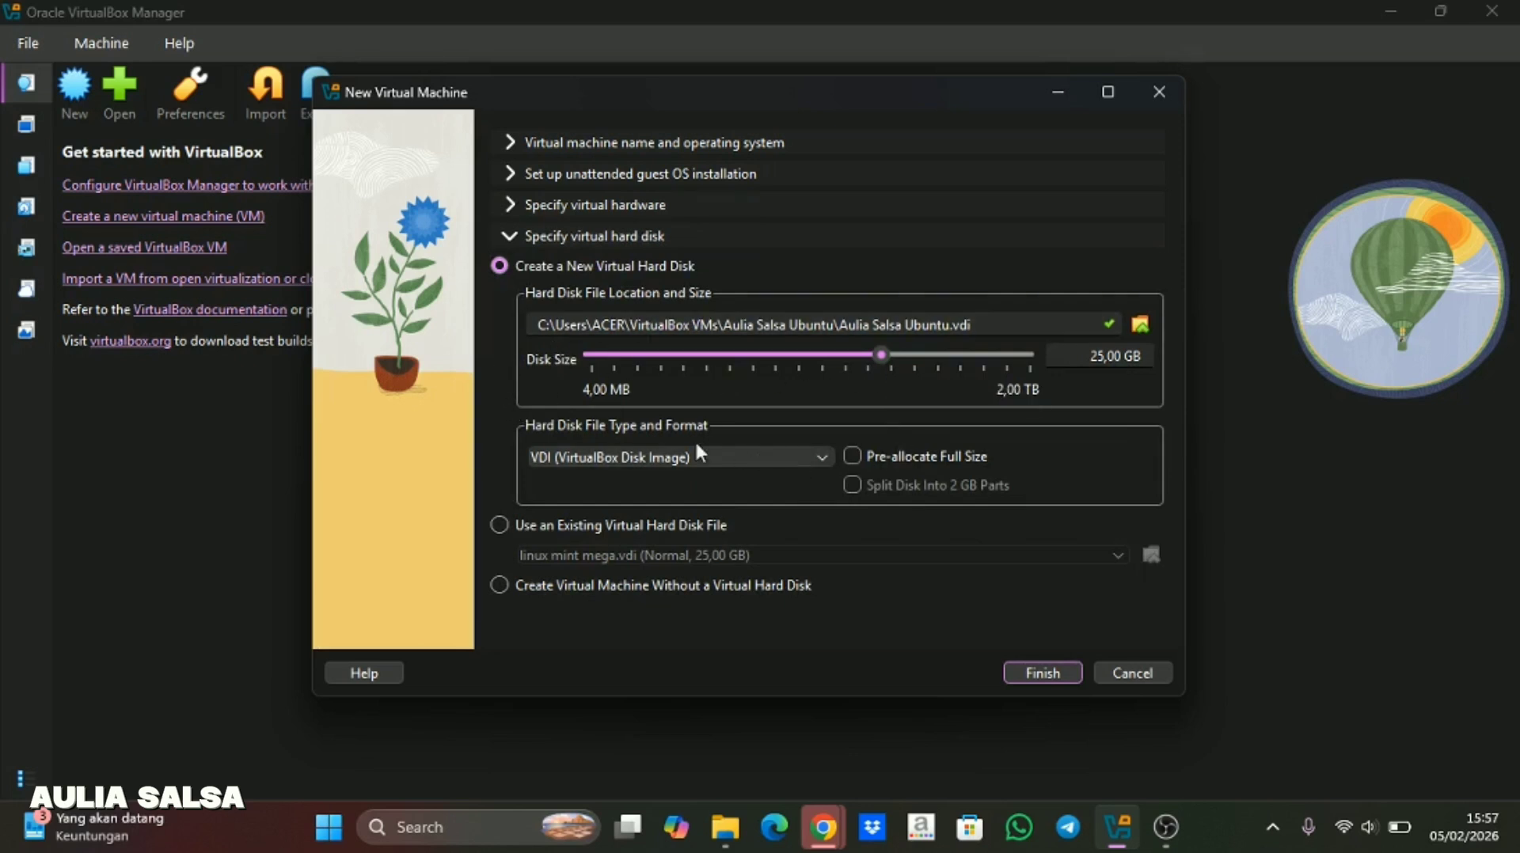
left_click(1026, 670)
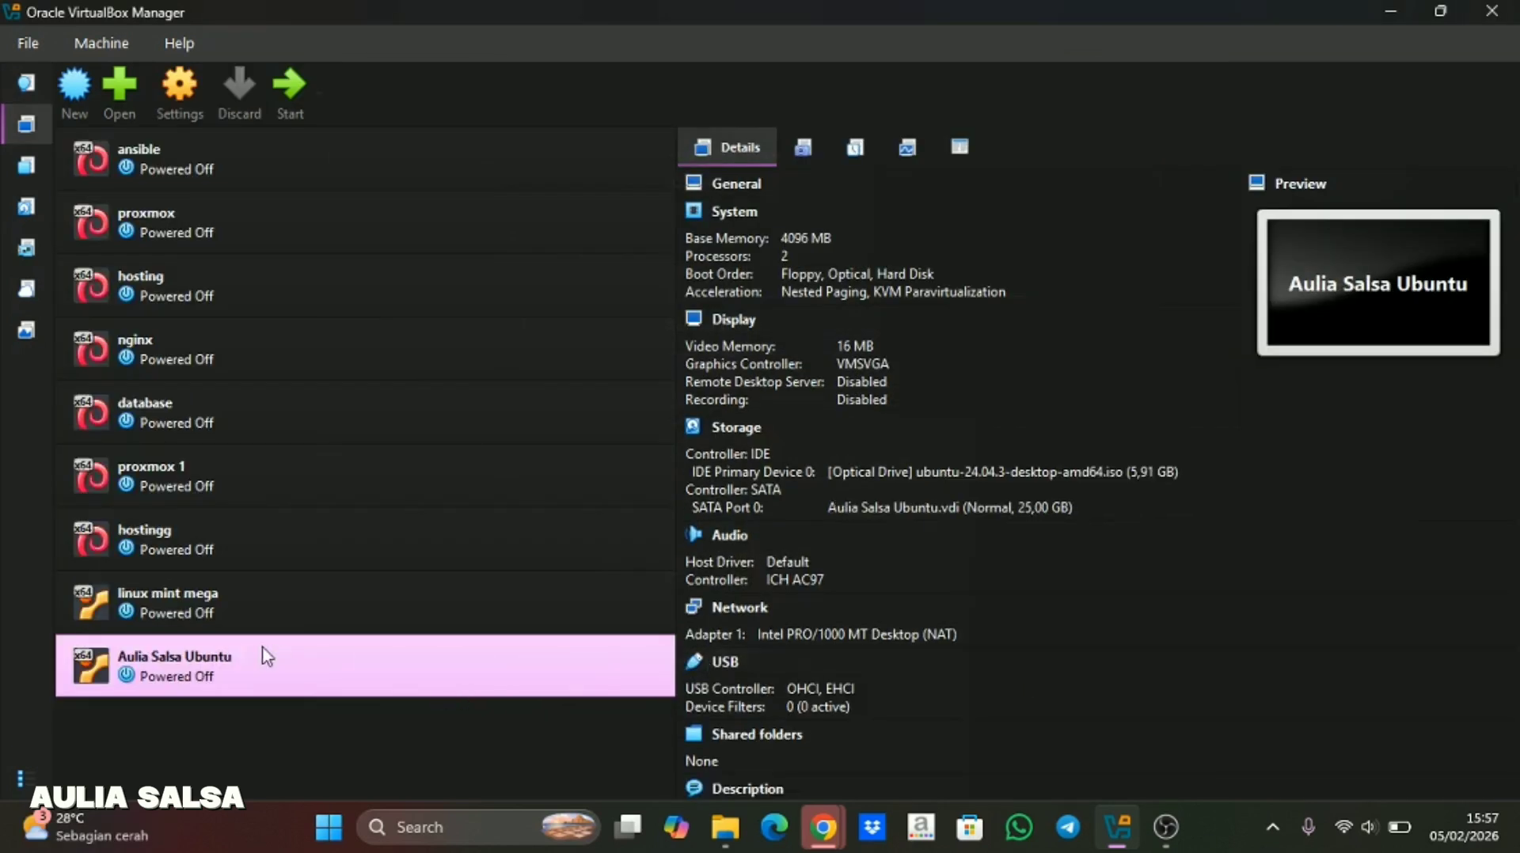
- In the VM's Display settings, set Video Memory to 128 MB and Graphics Controller to VBoxVGA
left_click(173, 92)
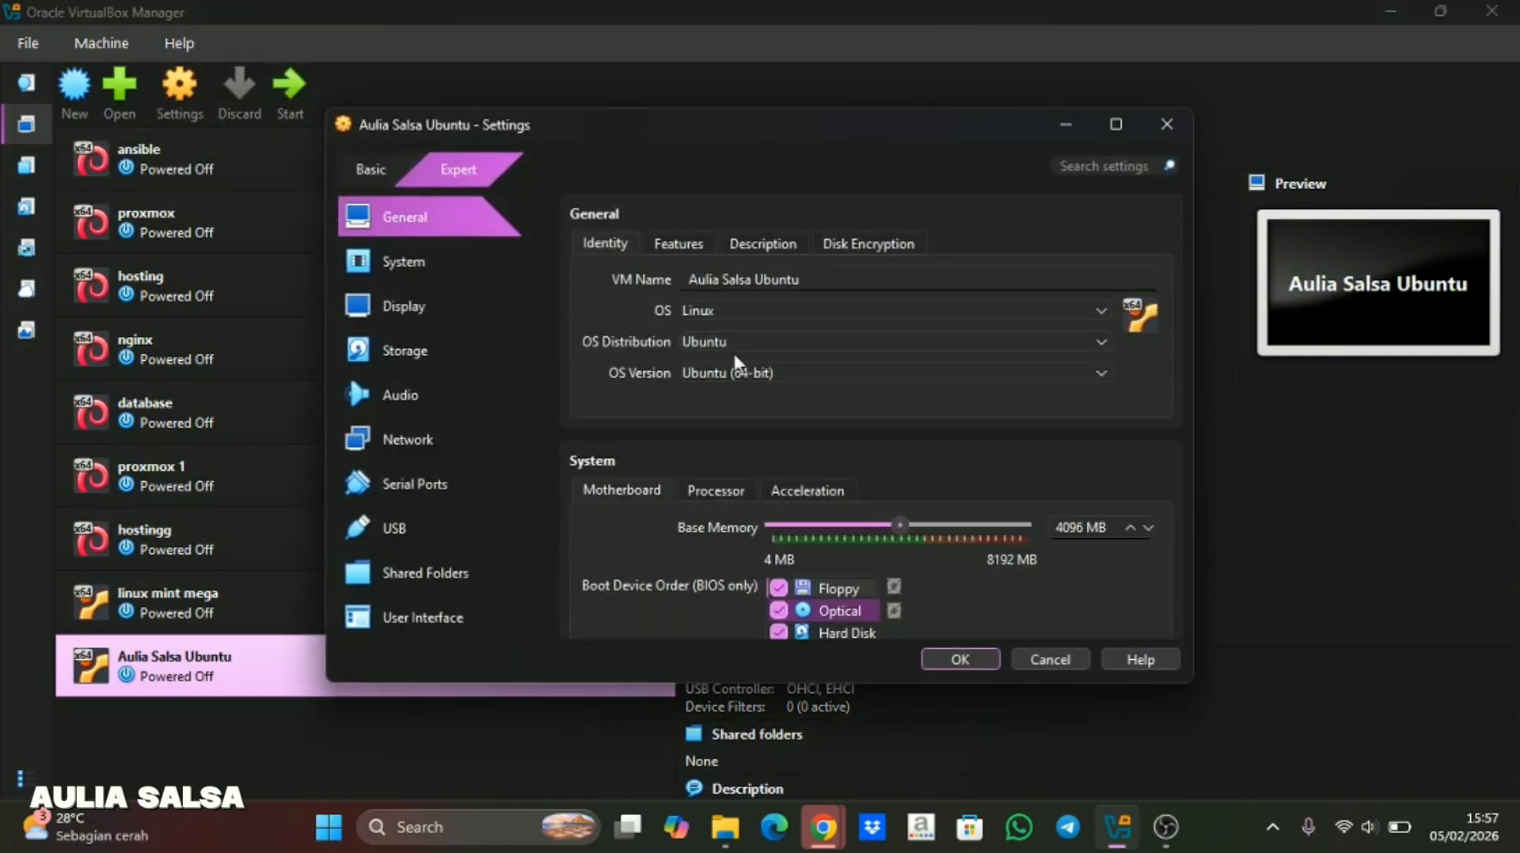
left_click(467, 319)
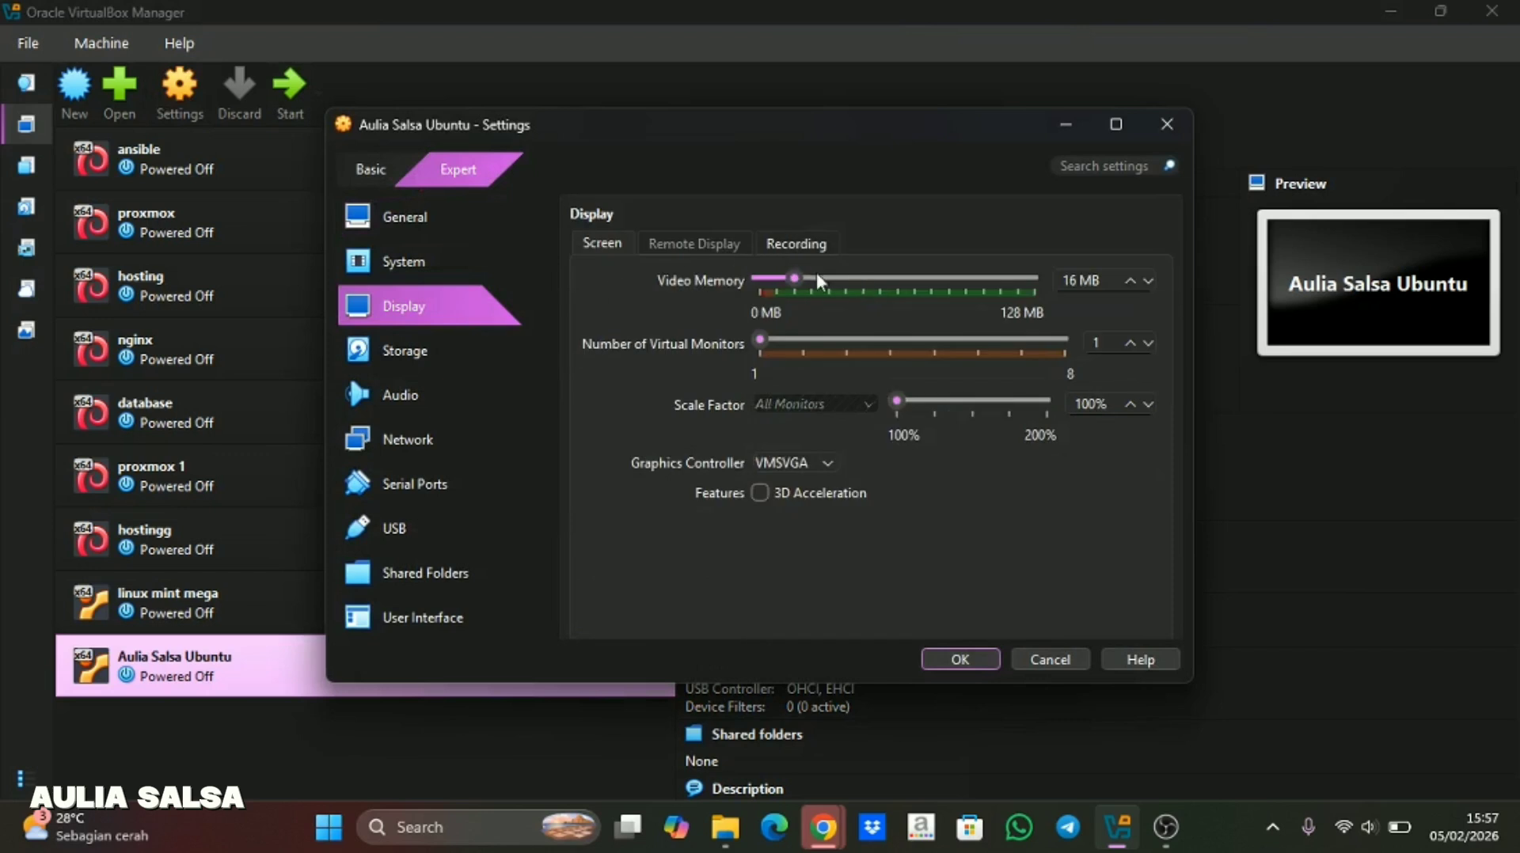
left_click_drag(801, 274, 1034, 279)
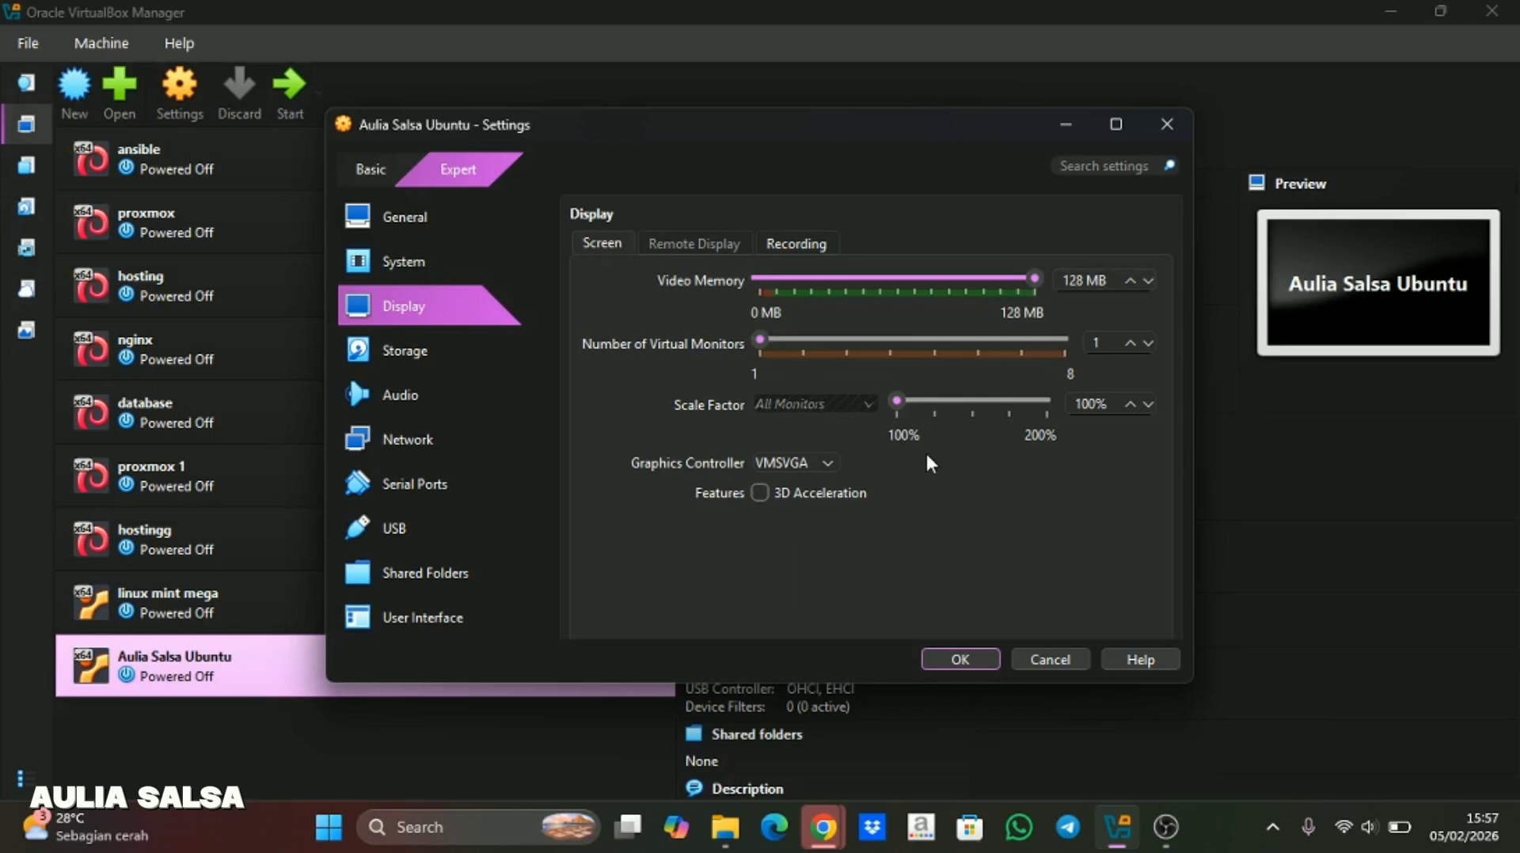
left_click(813, 464)
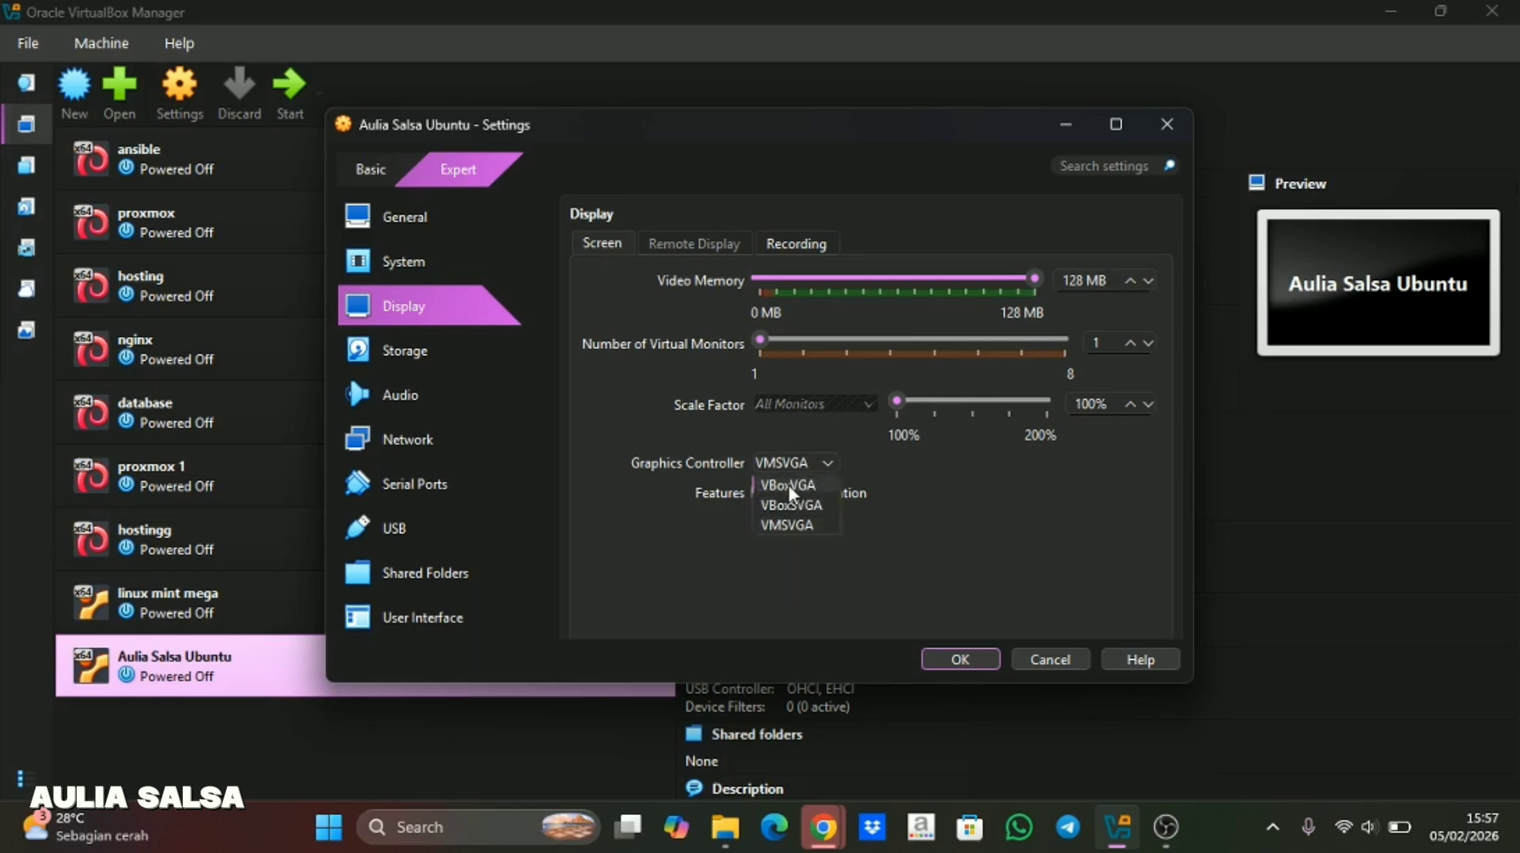
left_click(788, 484)
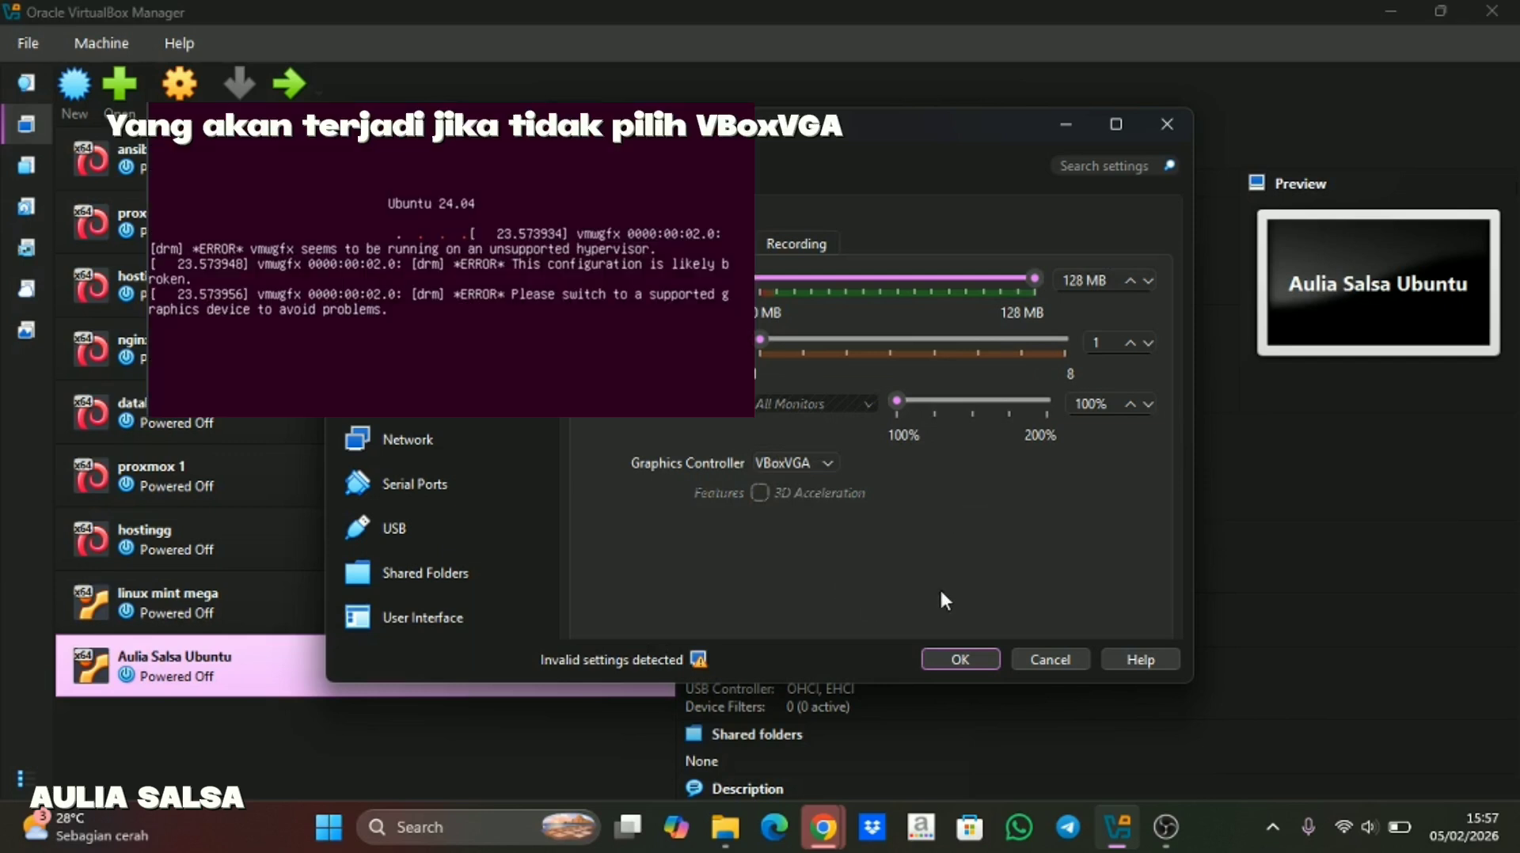
left_click(974, 658)
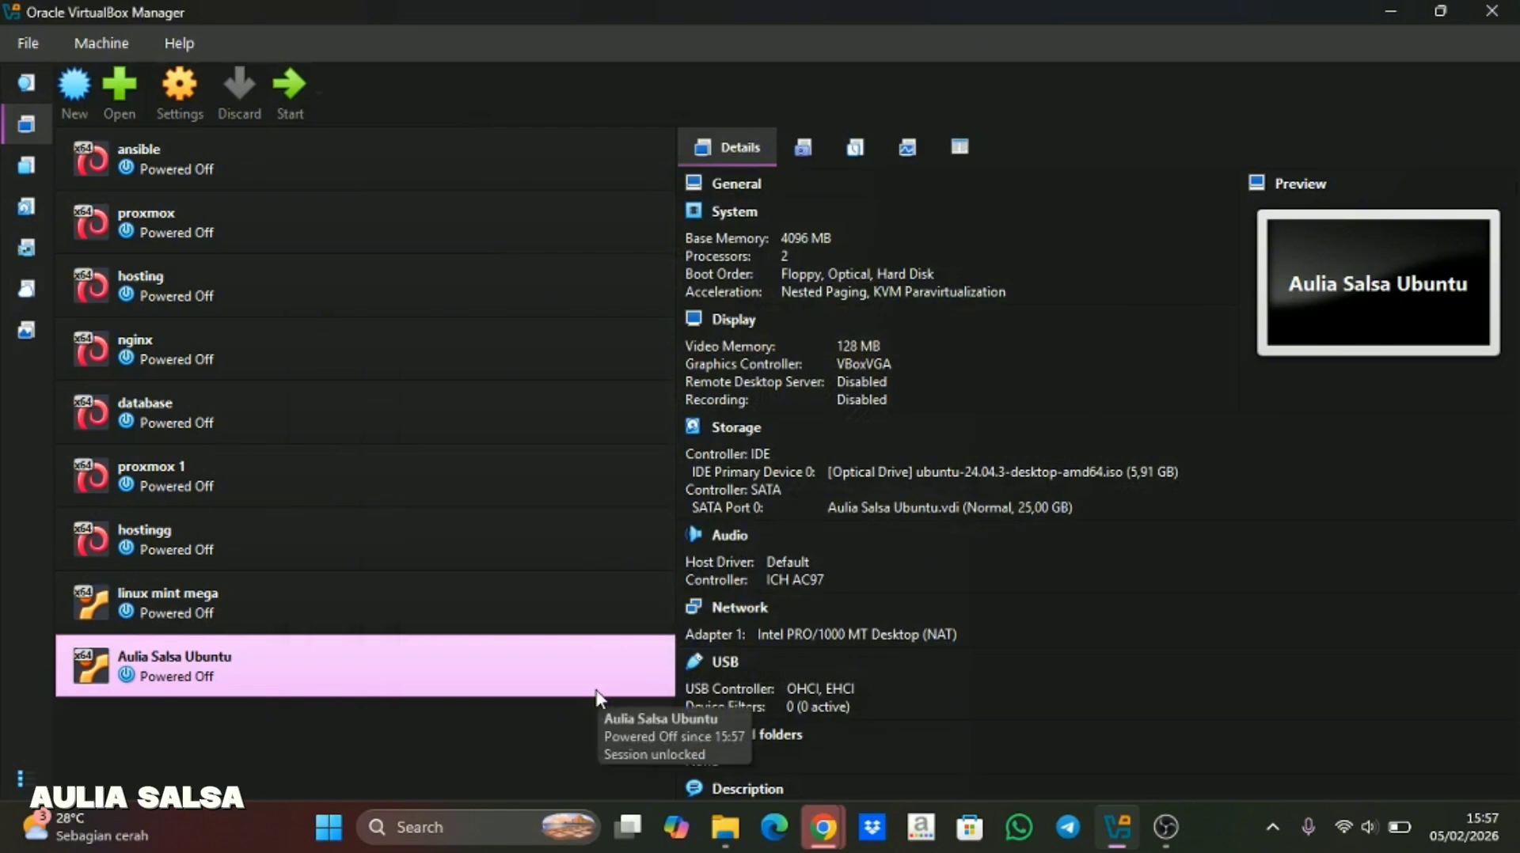
- Start the Ubuntu VM, maximize its window, and boot 'Try or Install Ubuntu' from GRUB
left_click(296, 86)
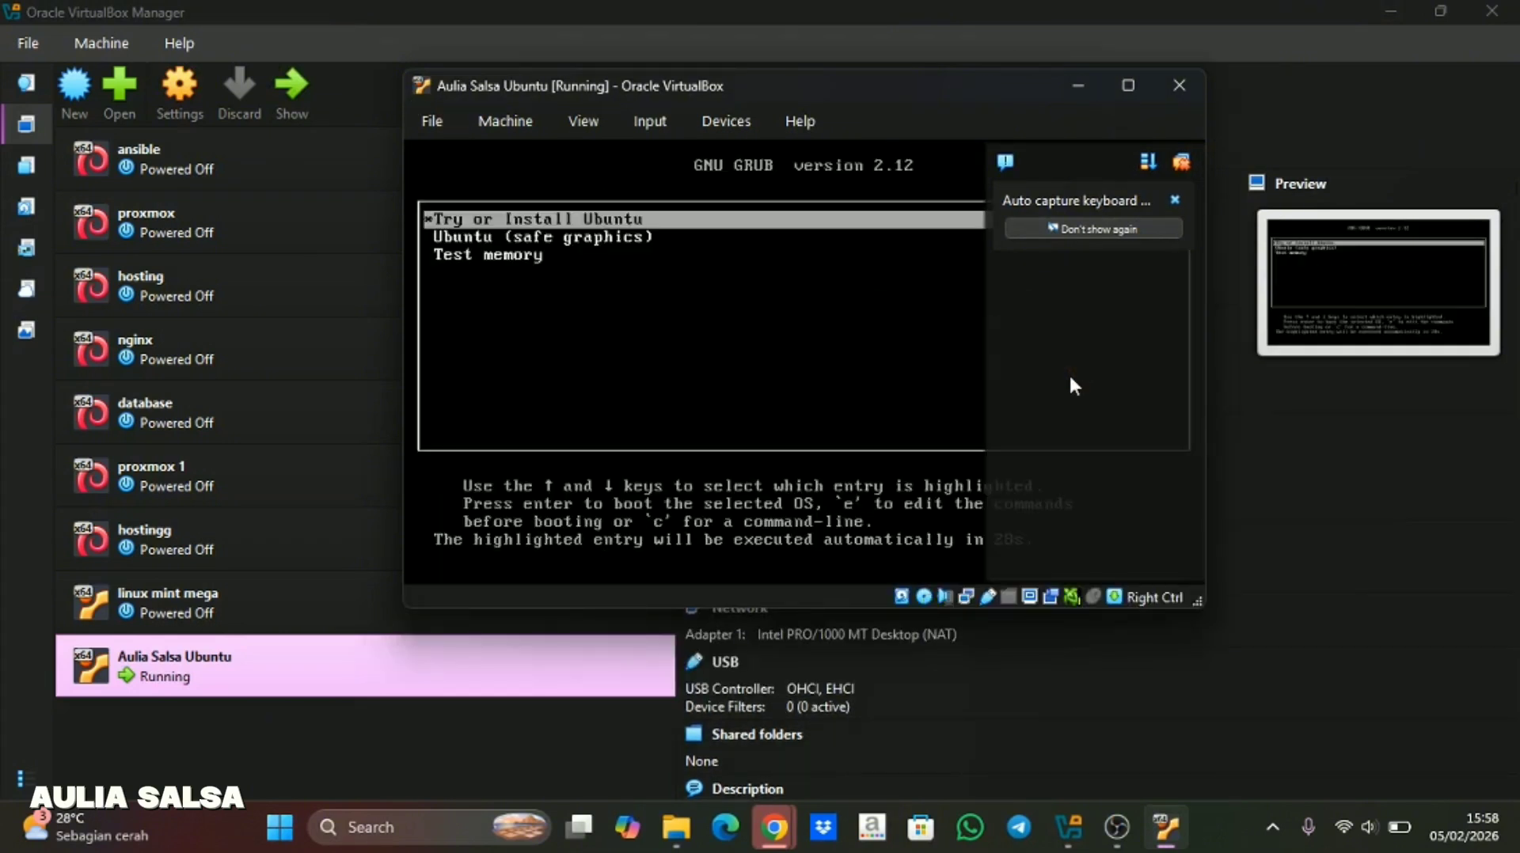
left_click(1127, 87)
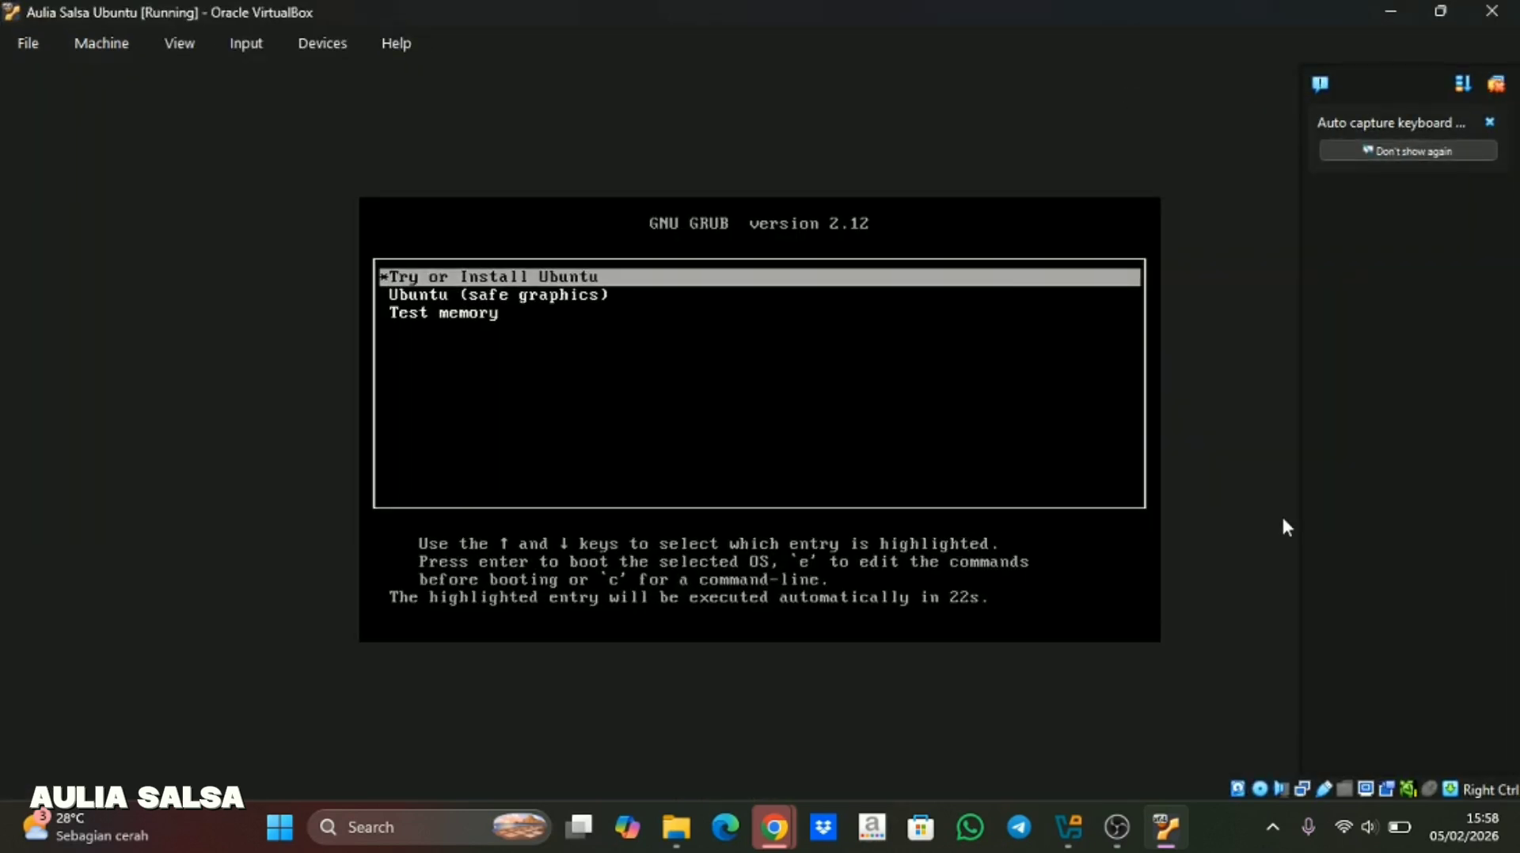
key("Down")
key("Down")
key("Up")
key("Up")
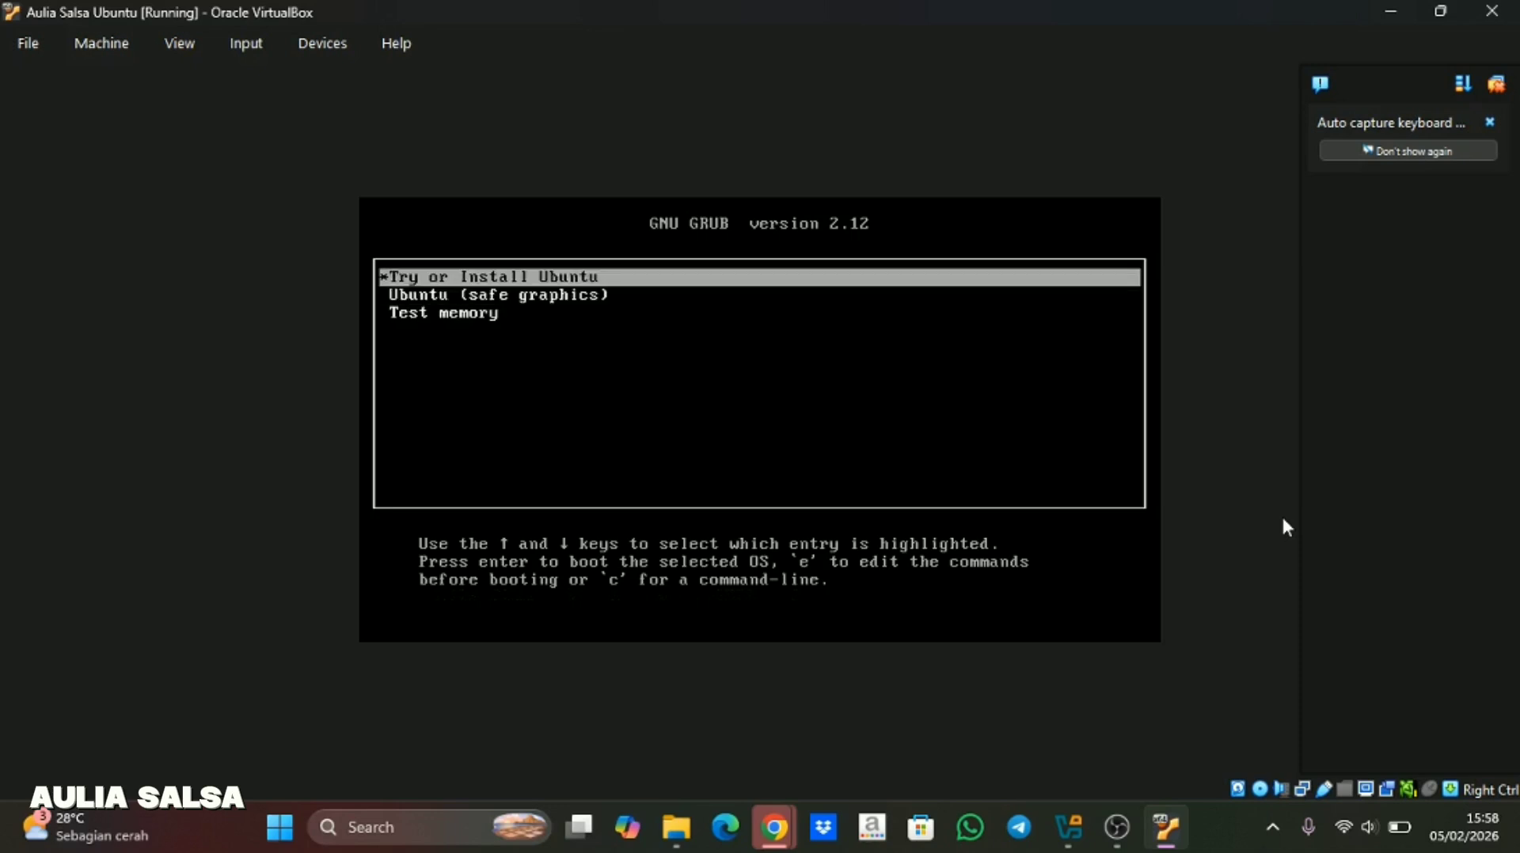
key("Return")
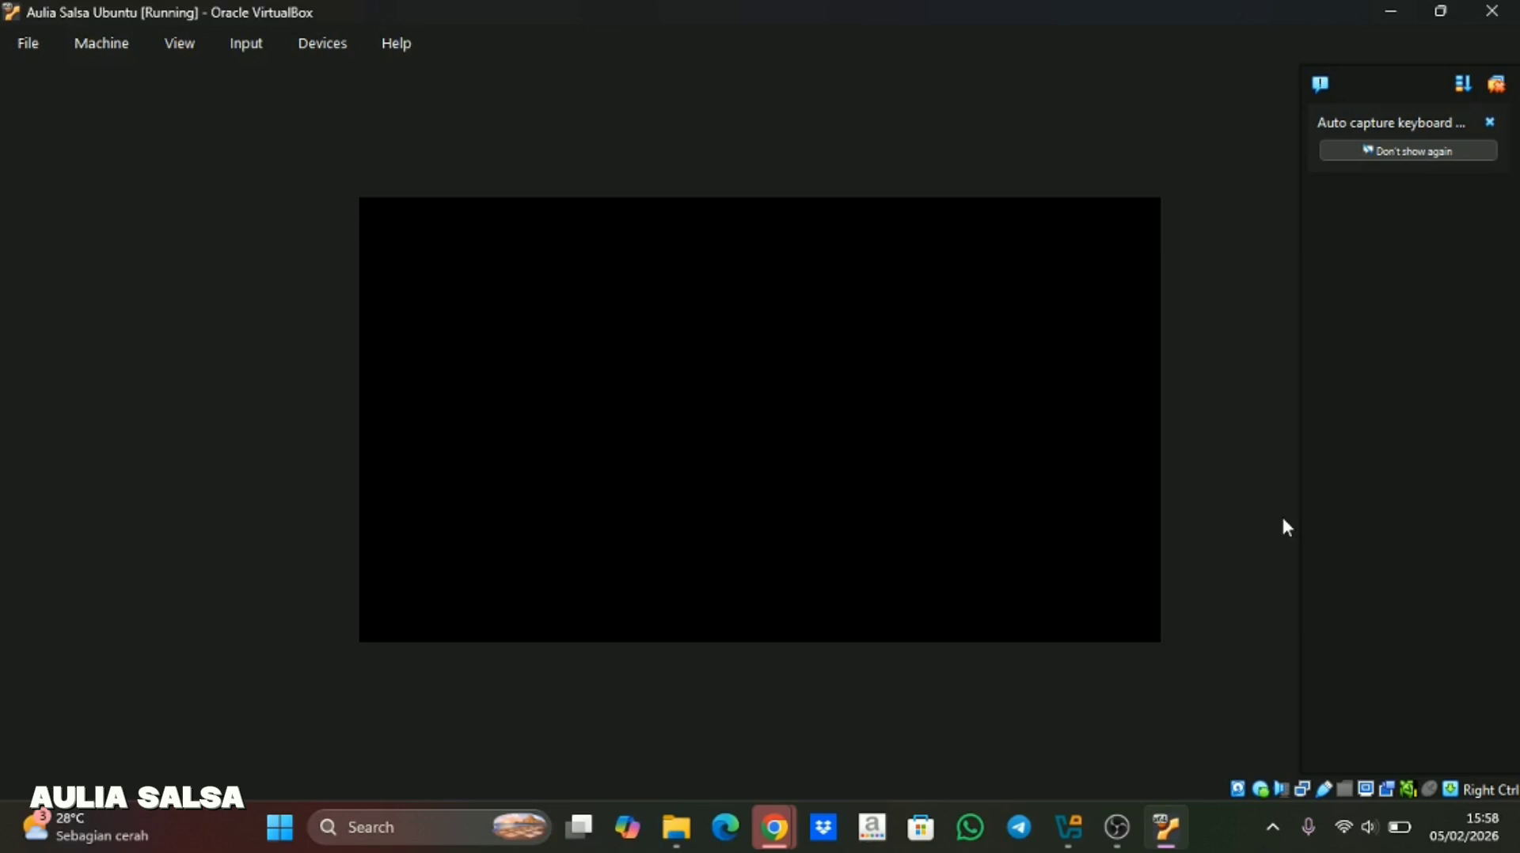
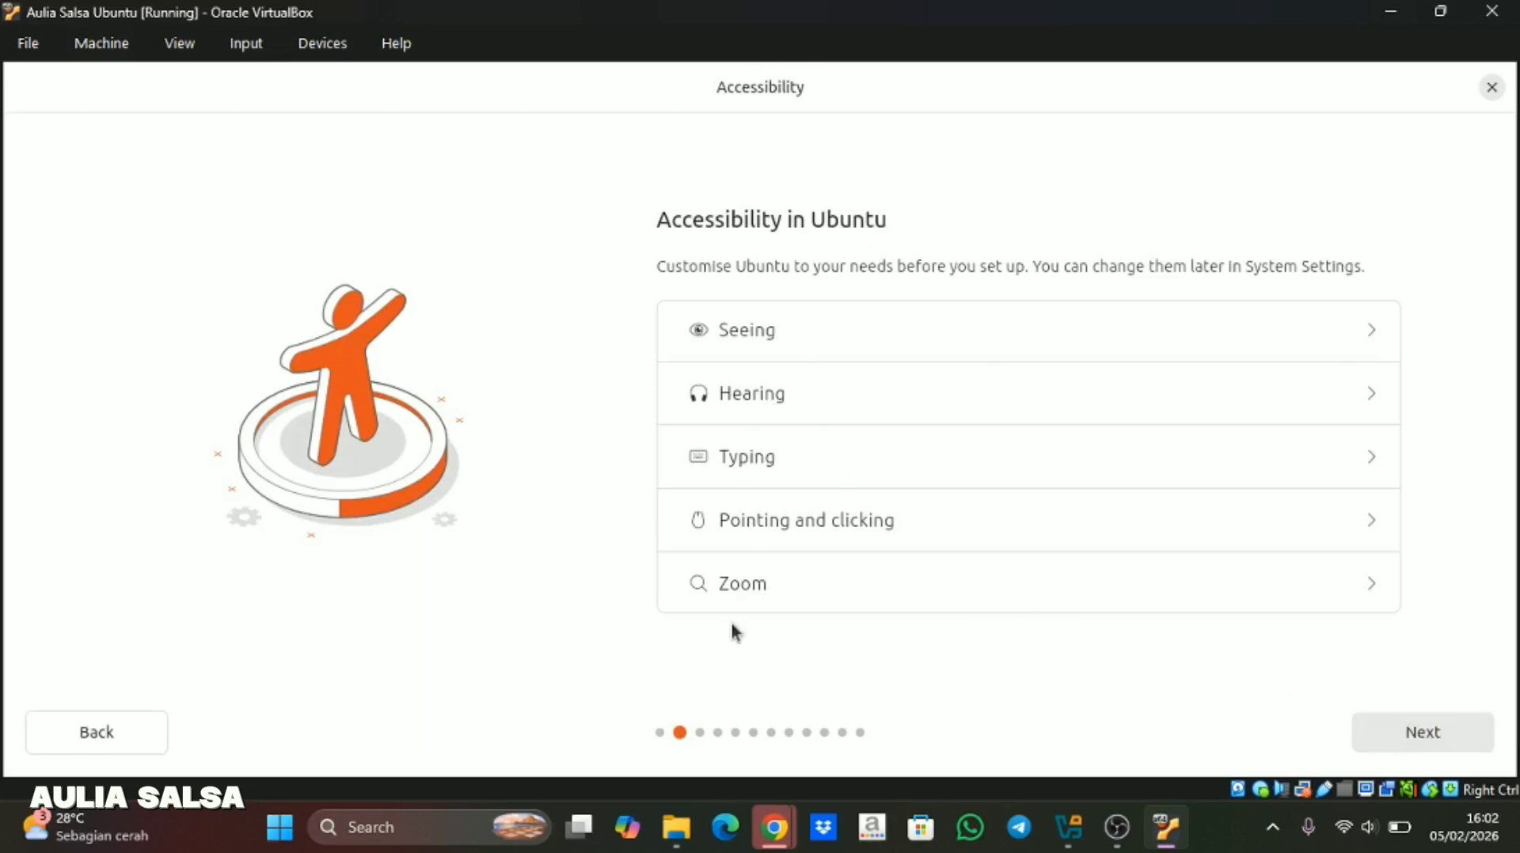
- Accept default accessibility, the English (US) keyboard and the wired connection, and skip the installer update
left_click(1421, 739)
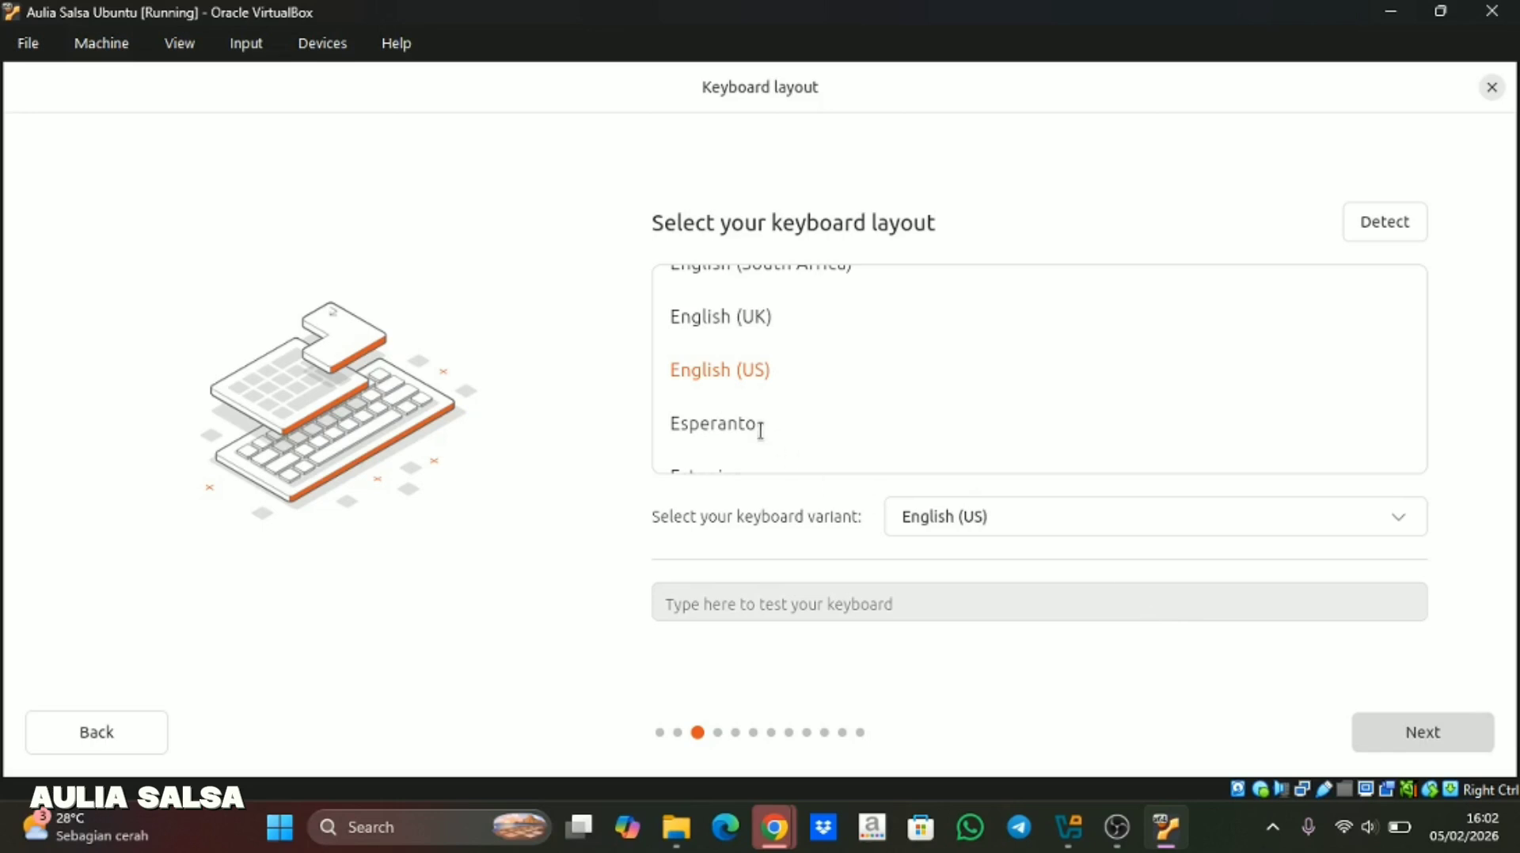
left_click(1398, 728)
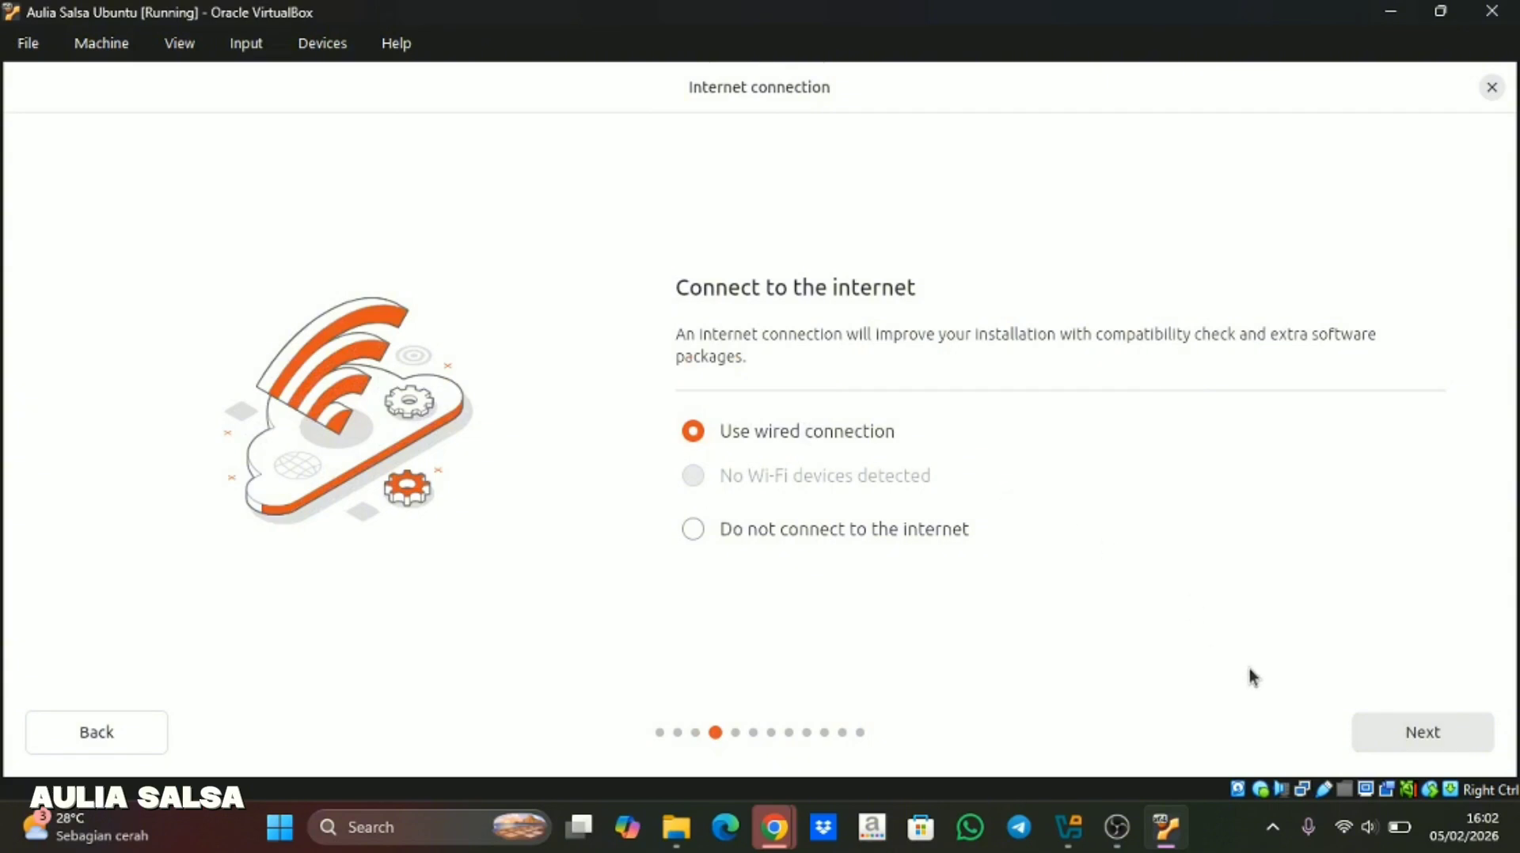
left_click(1418, 750)
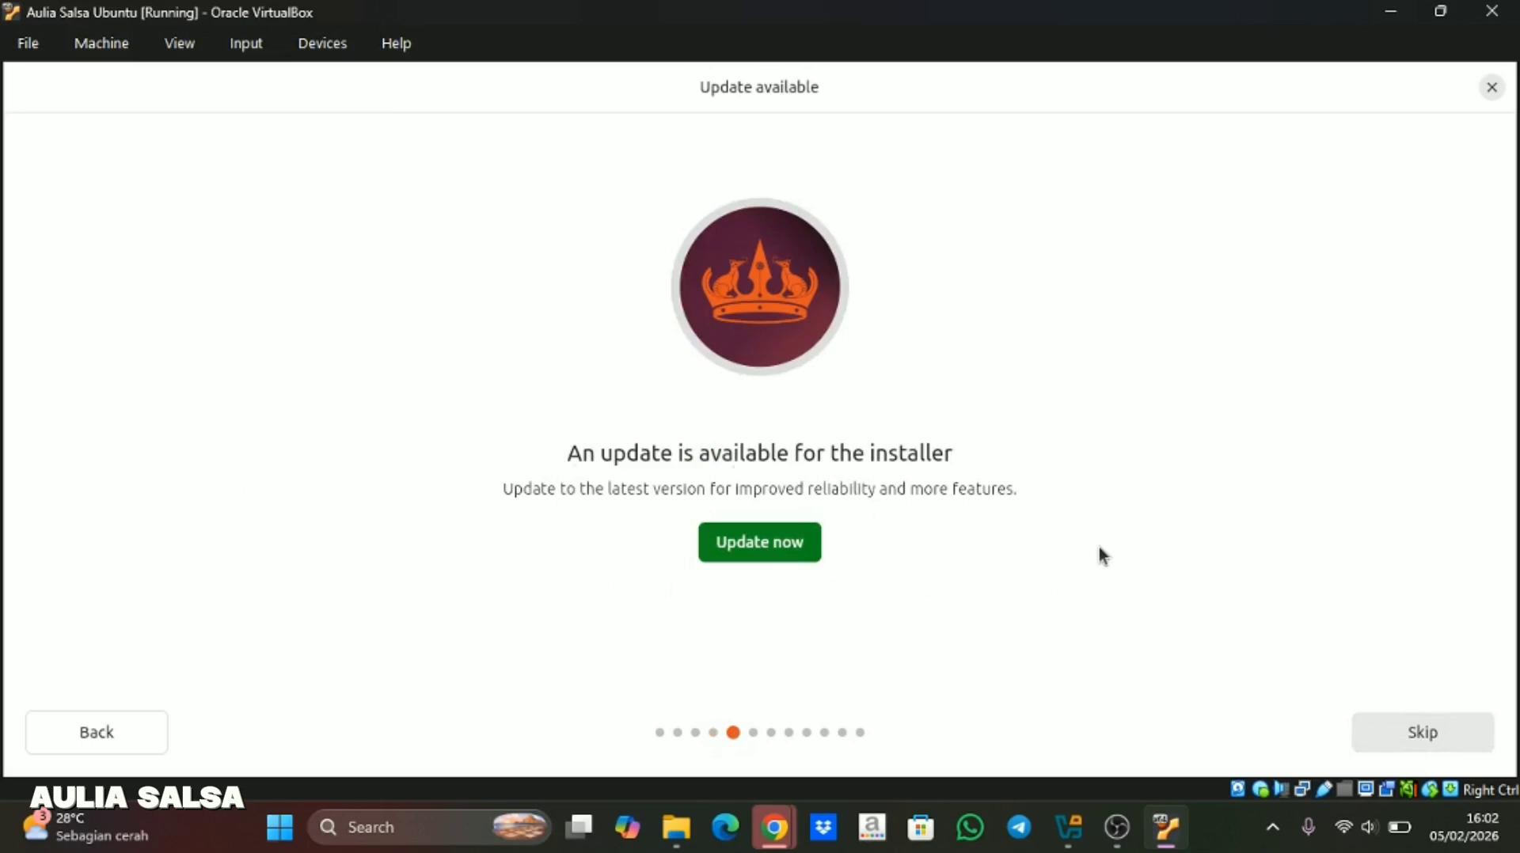
left_click(1433, 744)
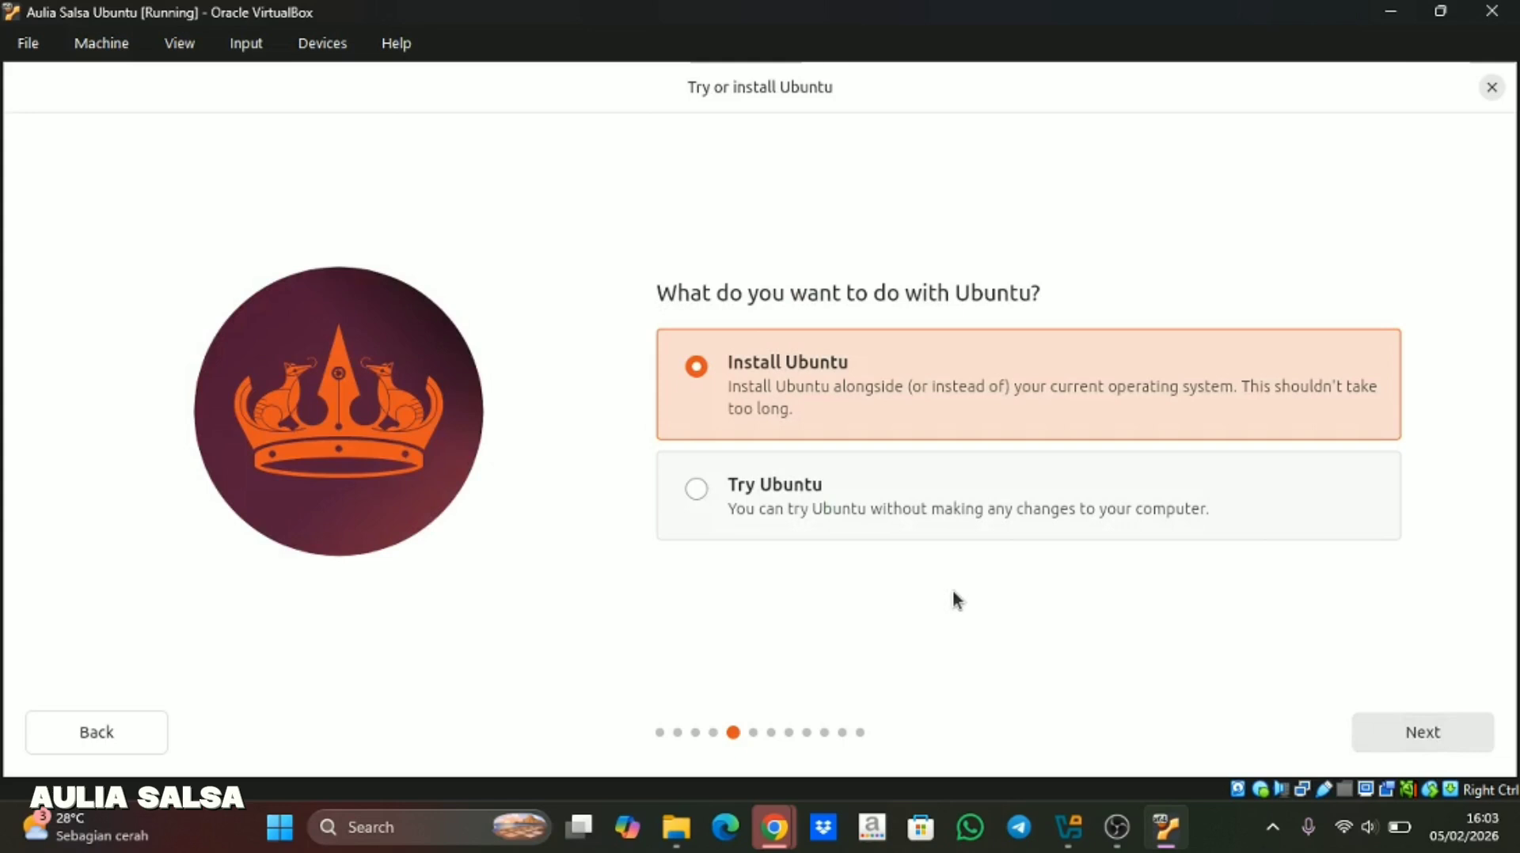
- Choose Install Ubuntu with Interactive installation and keep the Default app selection
left_click(1444, 744)
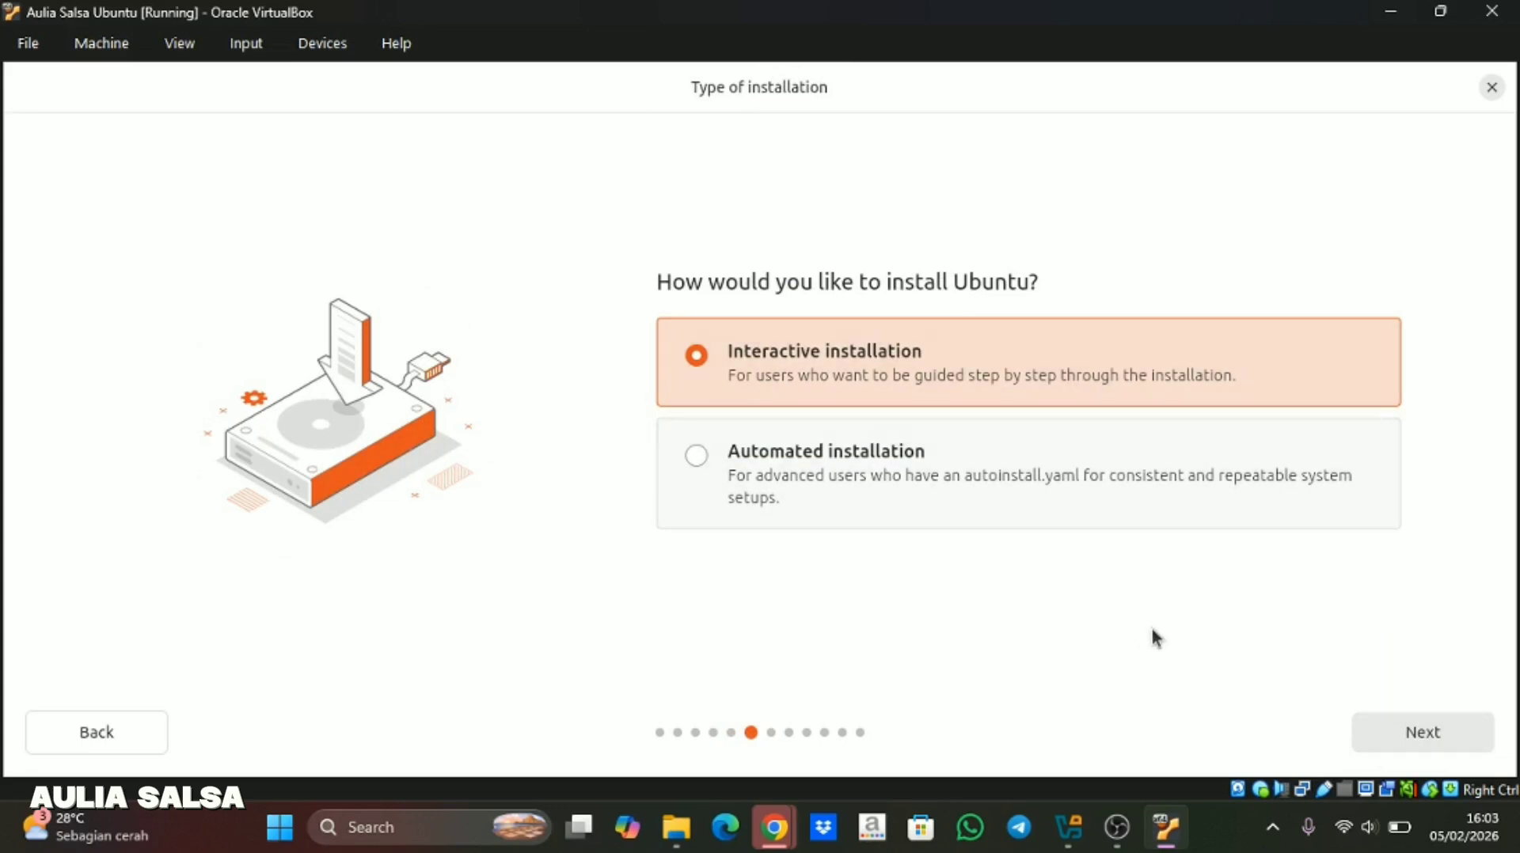
left_click(1384, 728)
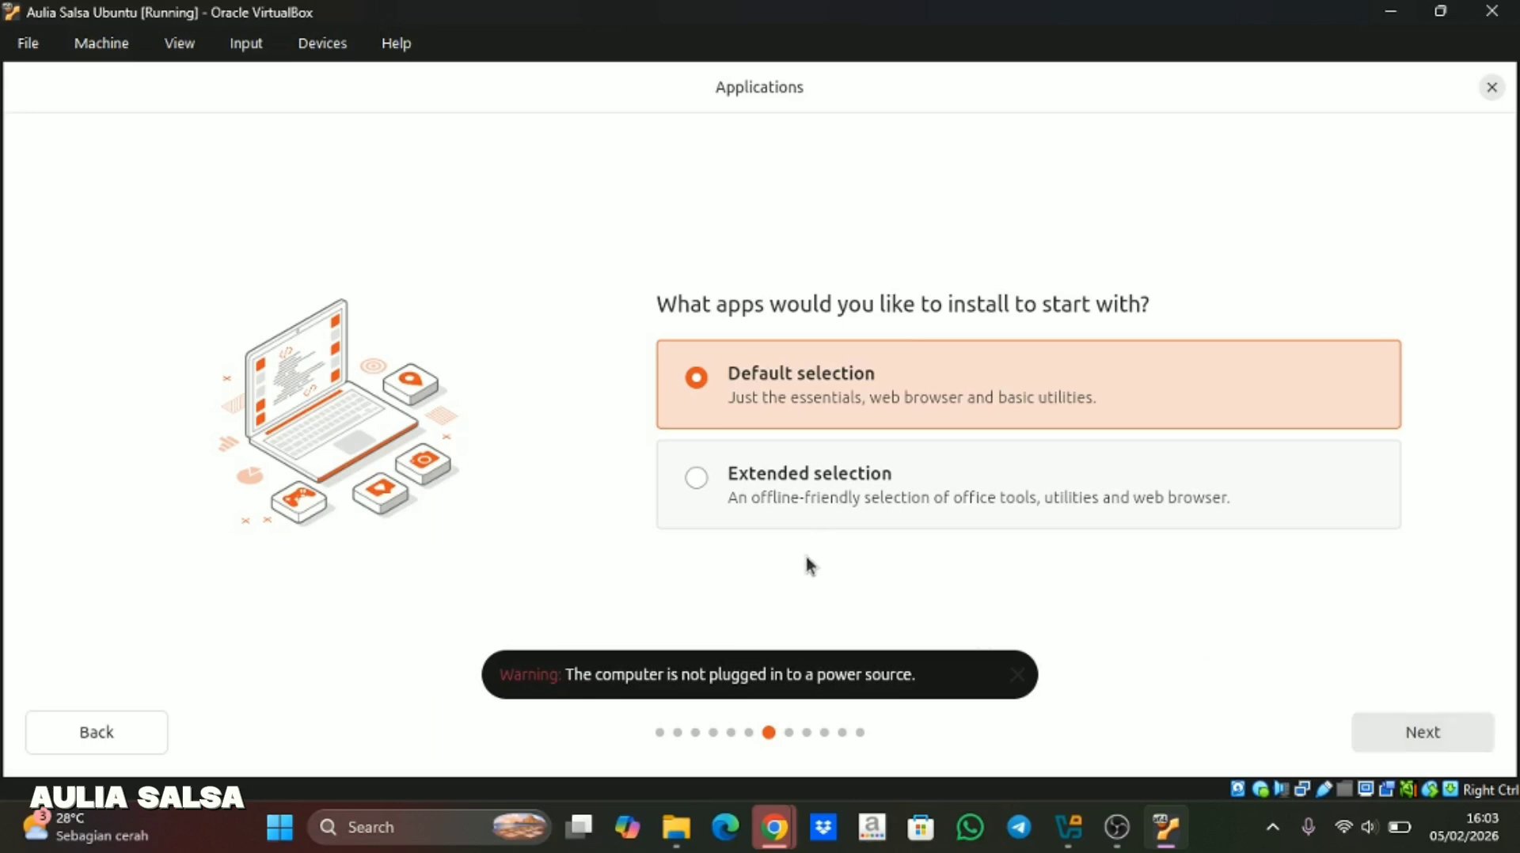
left_click(717, 488)
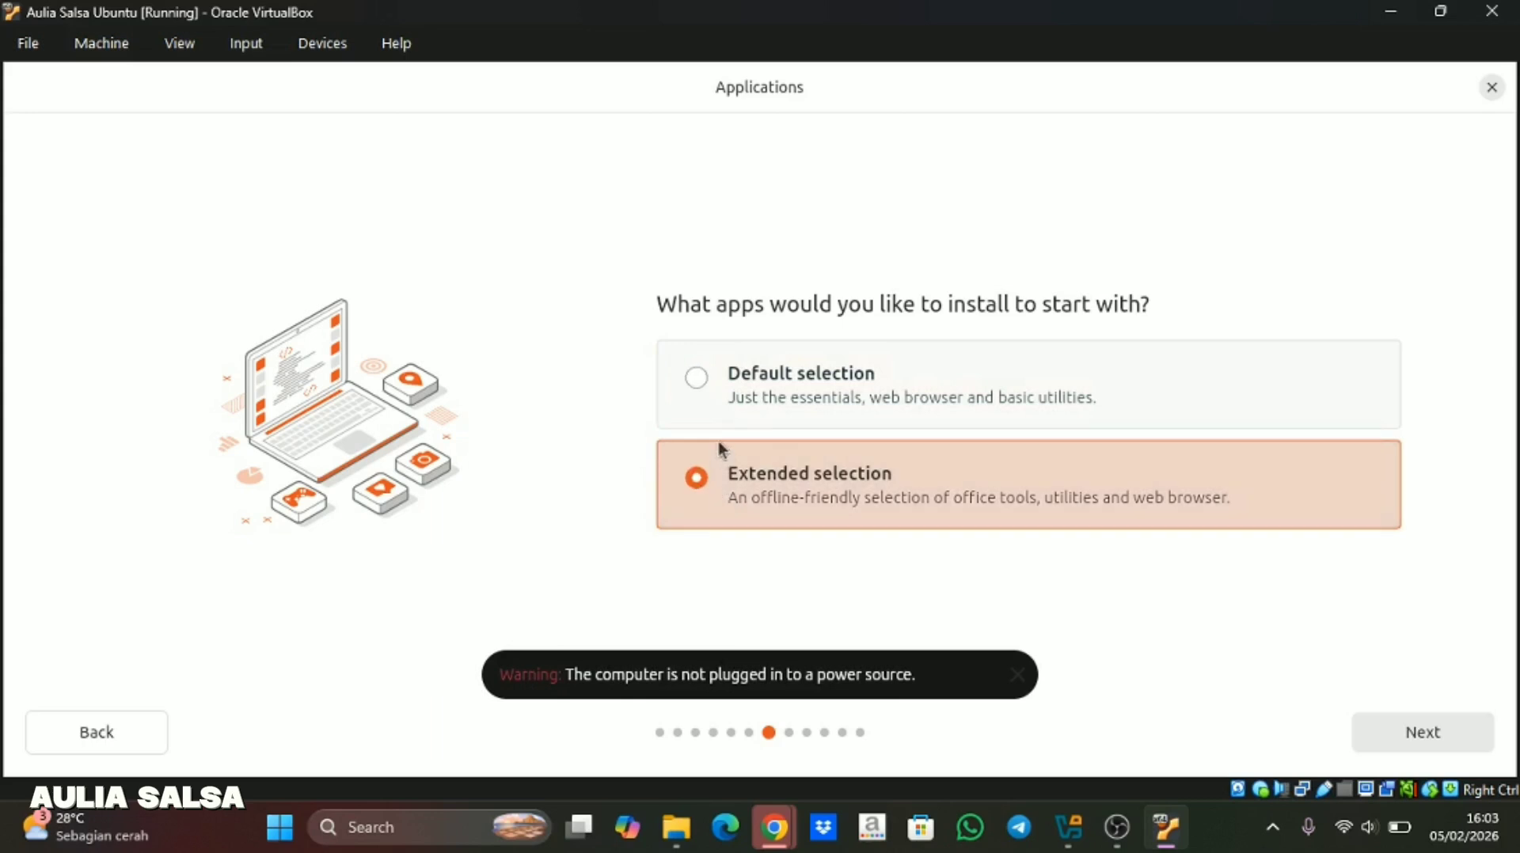
left_click(704, 404)
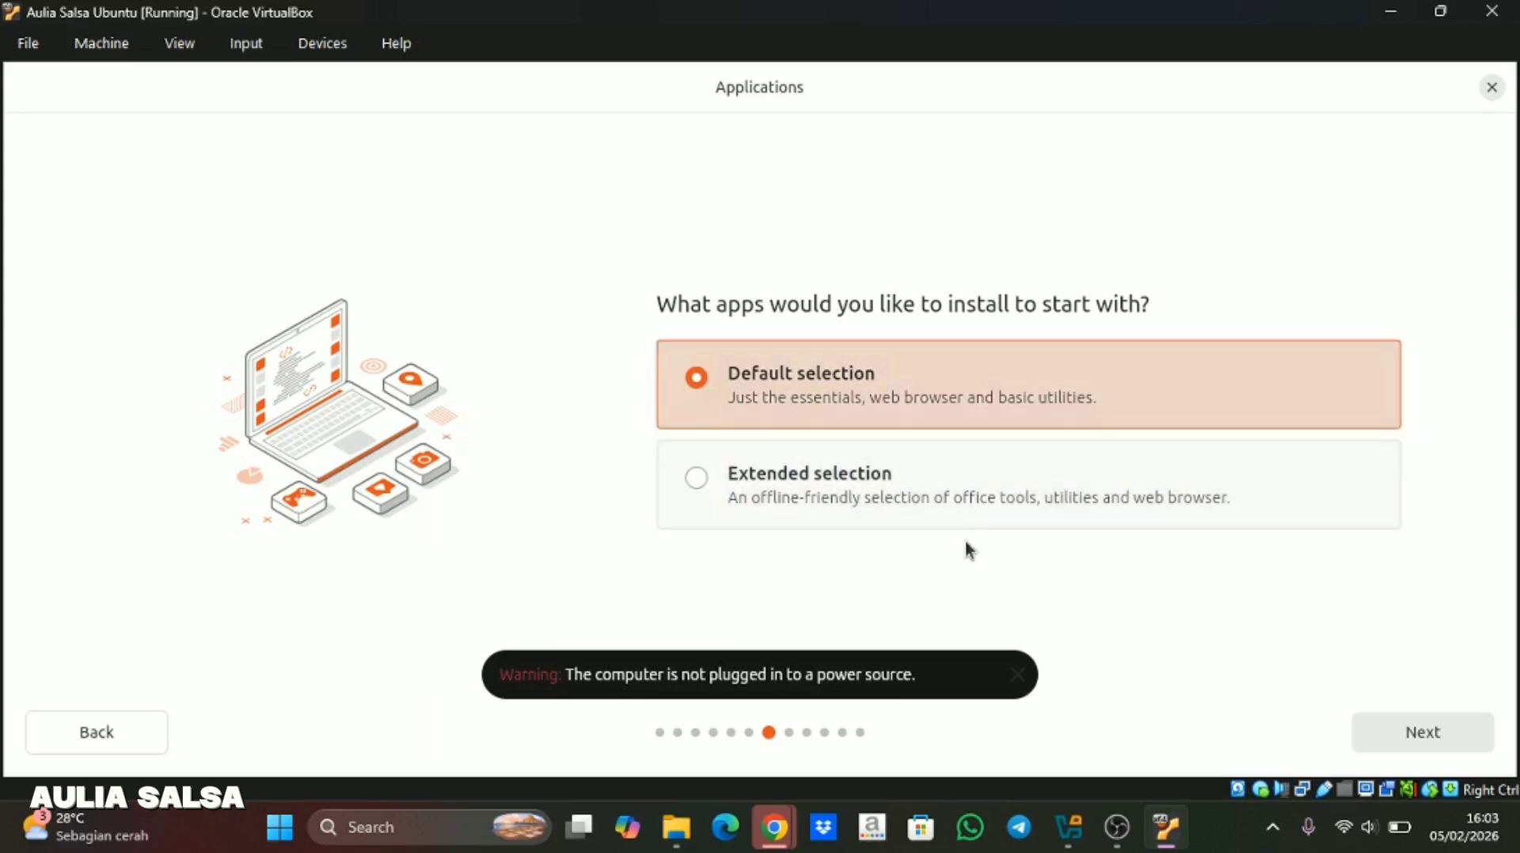
left_click(1018, 677)
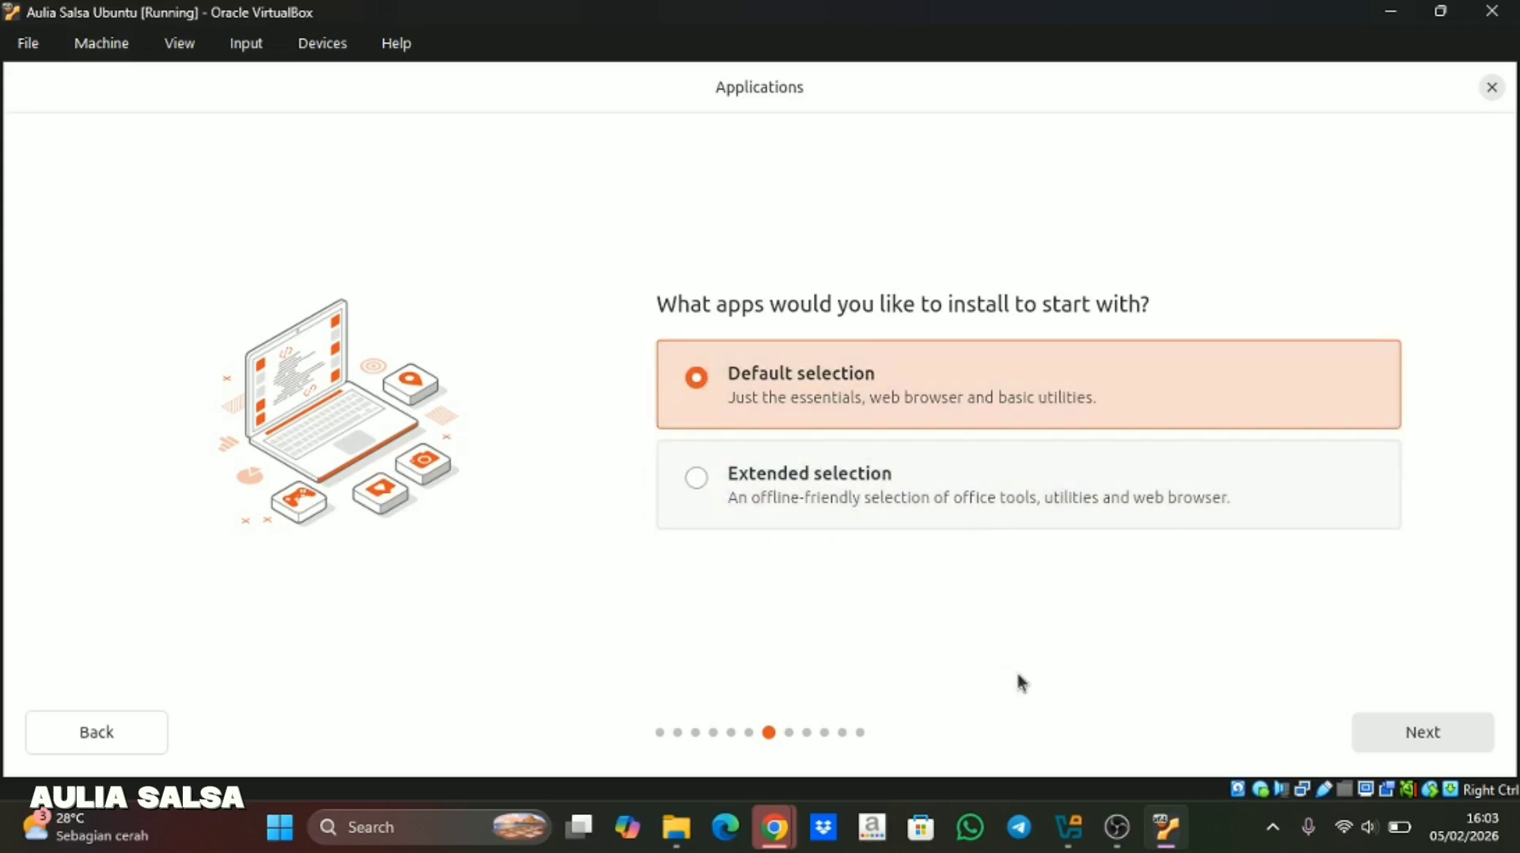
left_click(1400, 730)
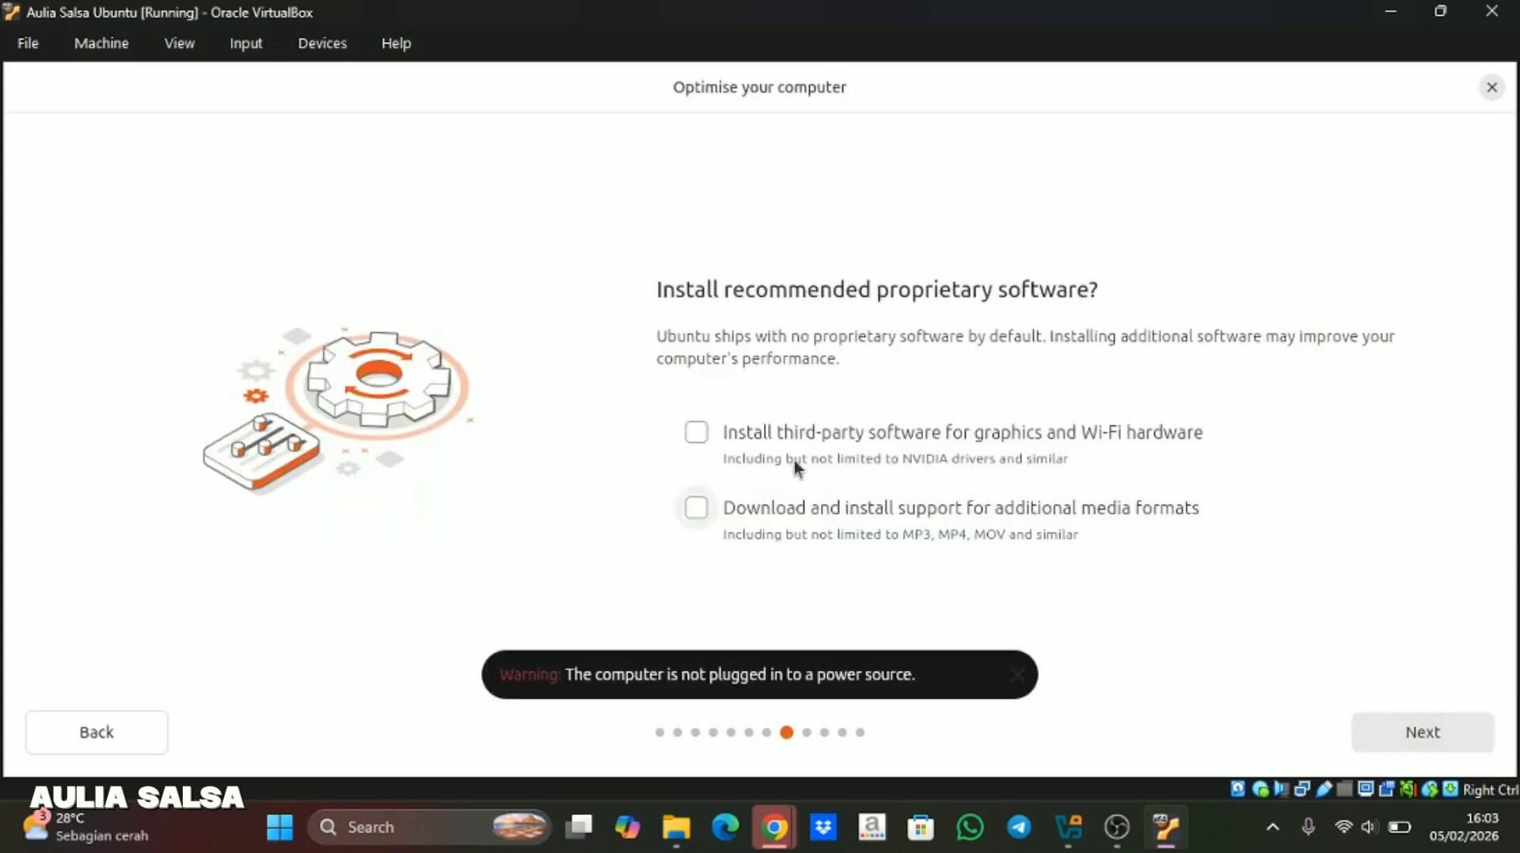
- Enable third-party graphics and Wi-Fi software plus additional media format support, then continue
left_click(683, 514)
key("space")
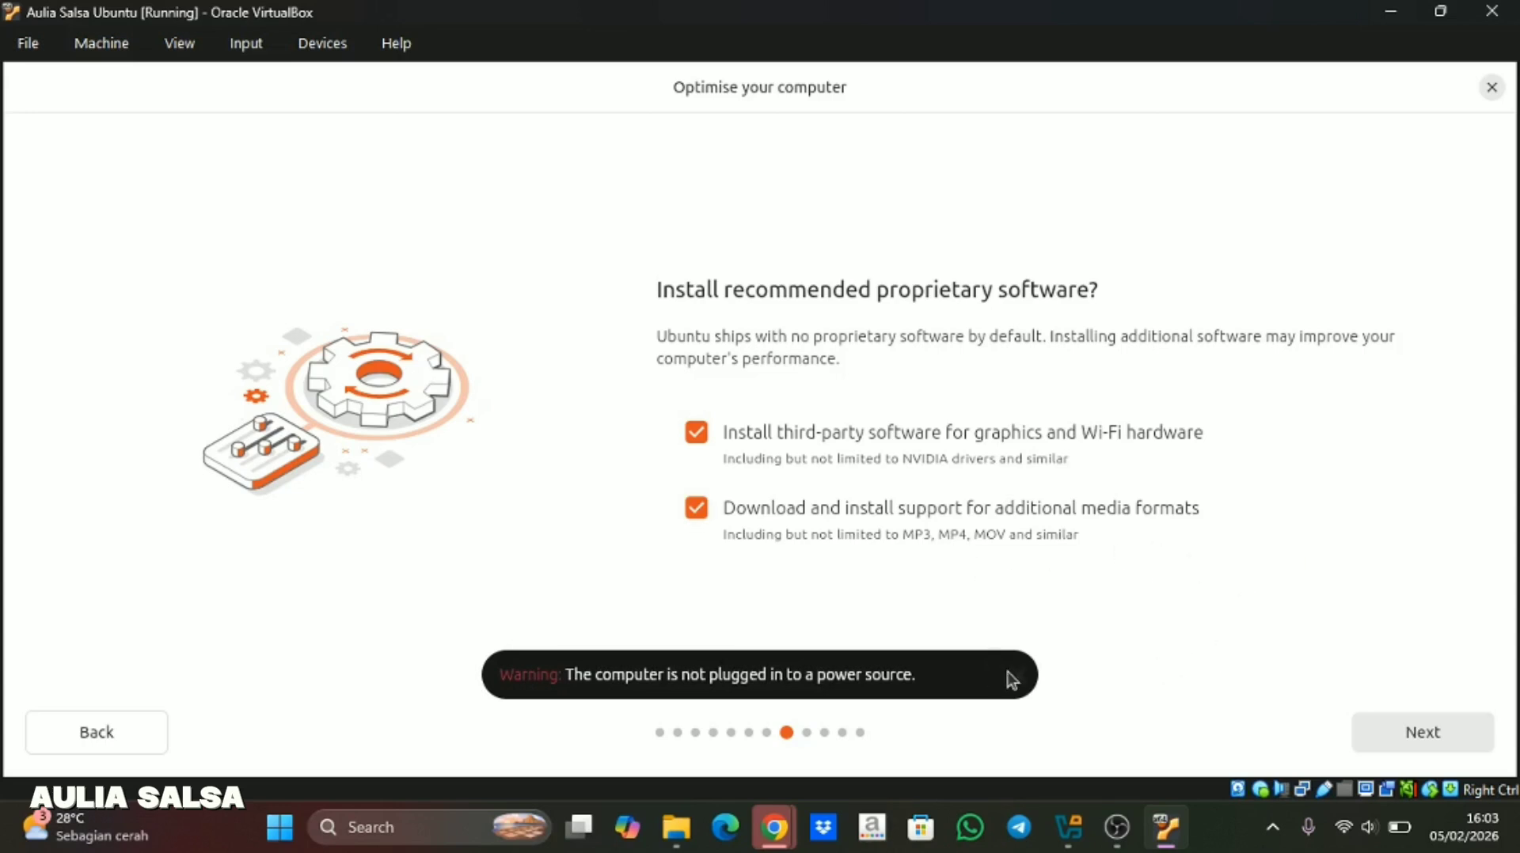
left_click(1450, 741)
- Dismiss the power warning and keep 'Erase disk and install Ubuntu' for a fresh install
left_click(1024, 673)
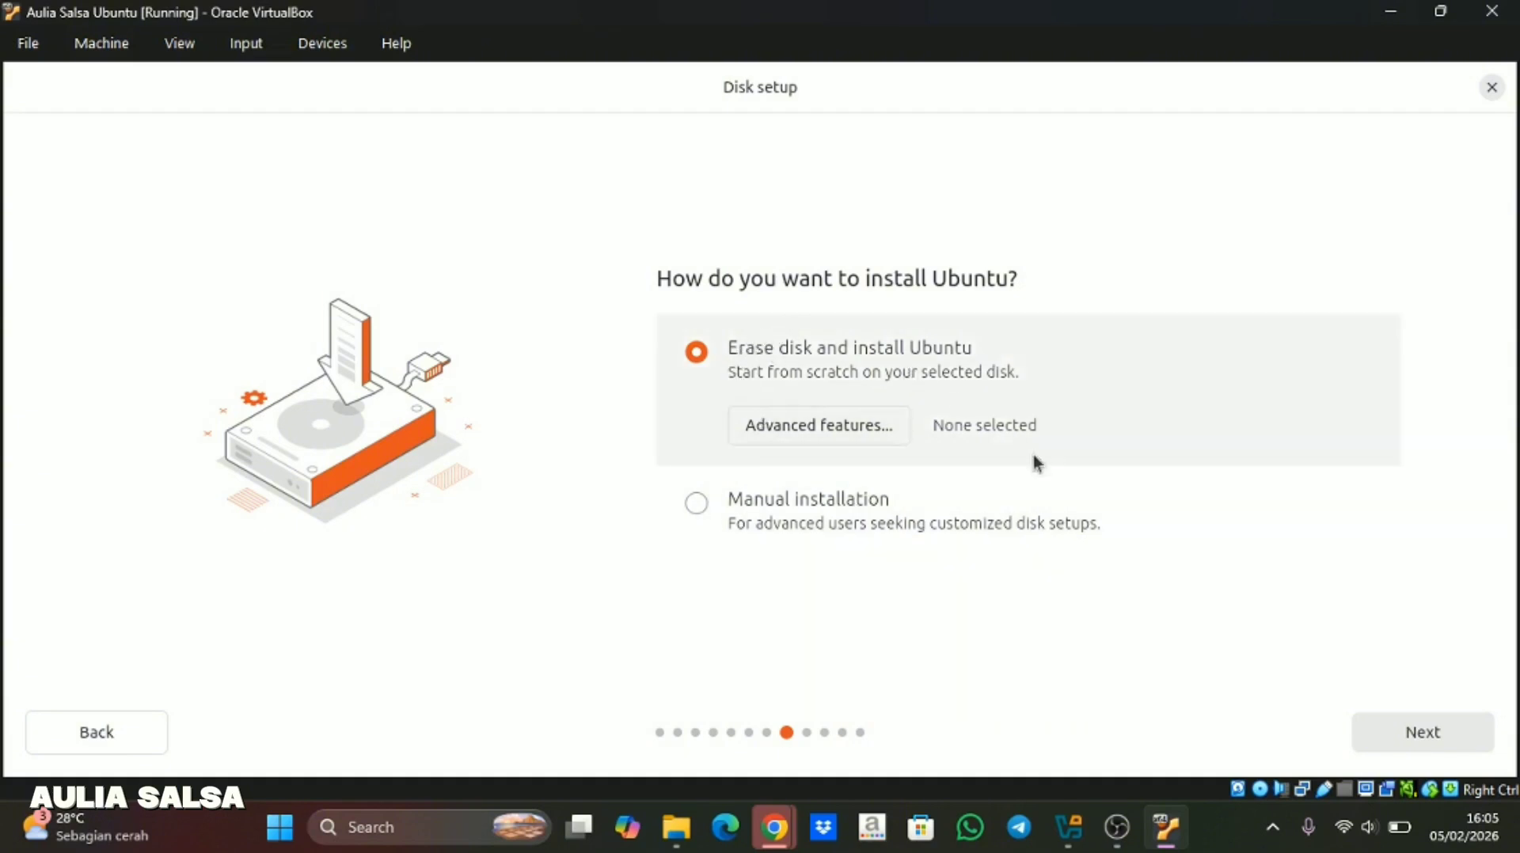
left_click(1405, 735)
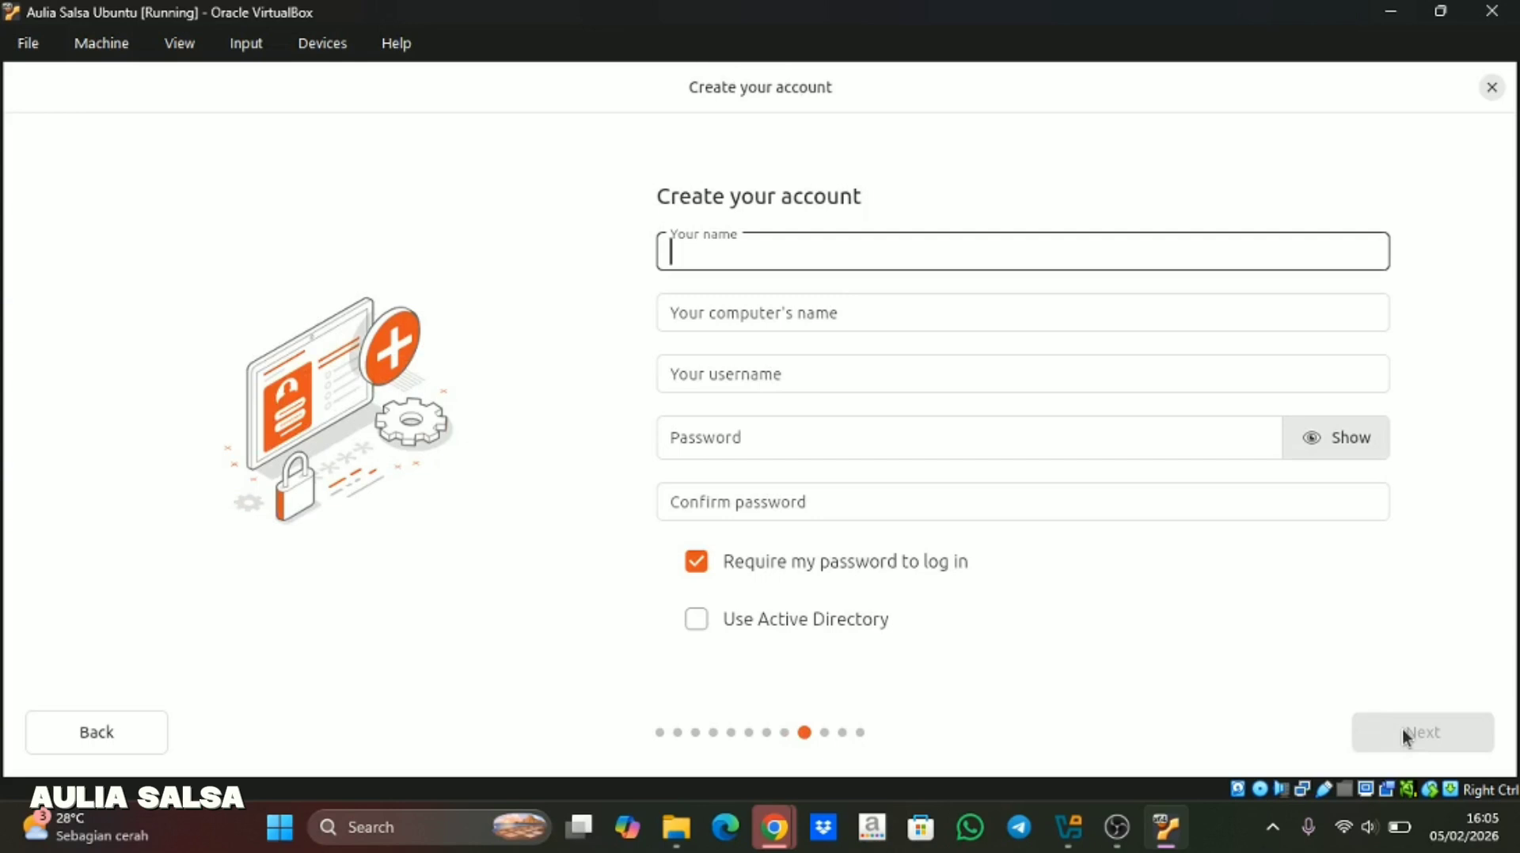
- Enter the account name, an initial password and its confirmation on Create your account
type("auliasalsa")
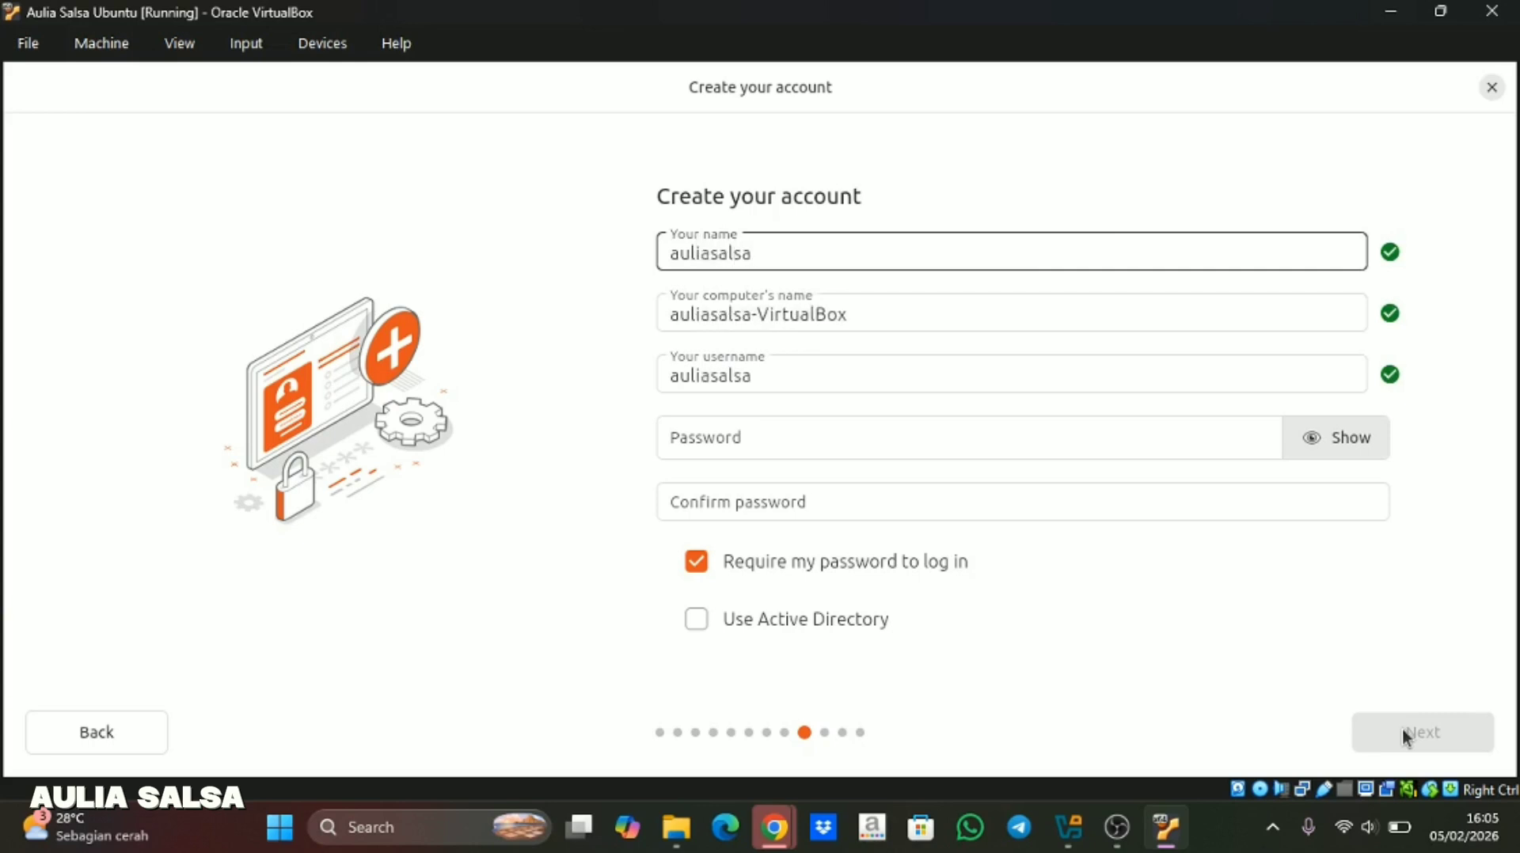
left_click(790, 435)
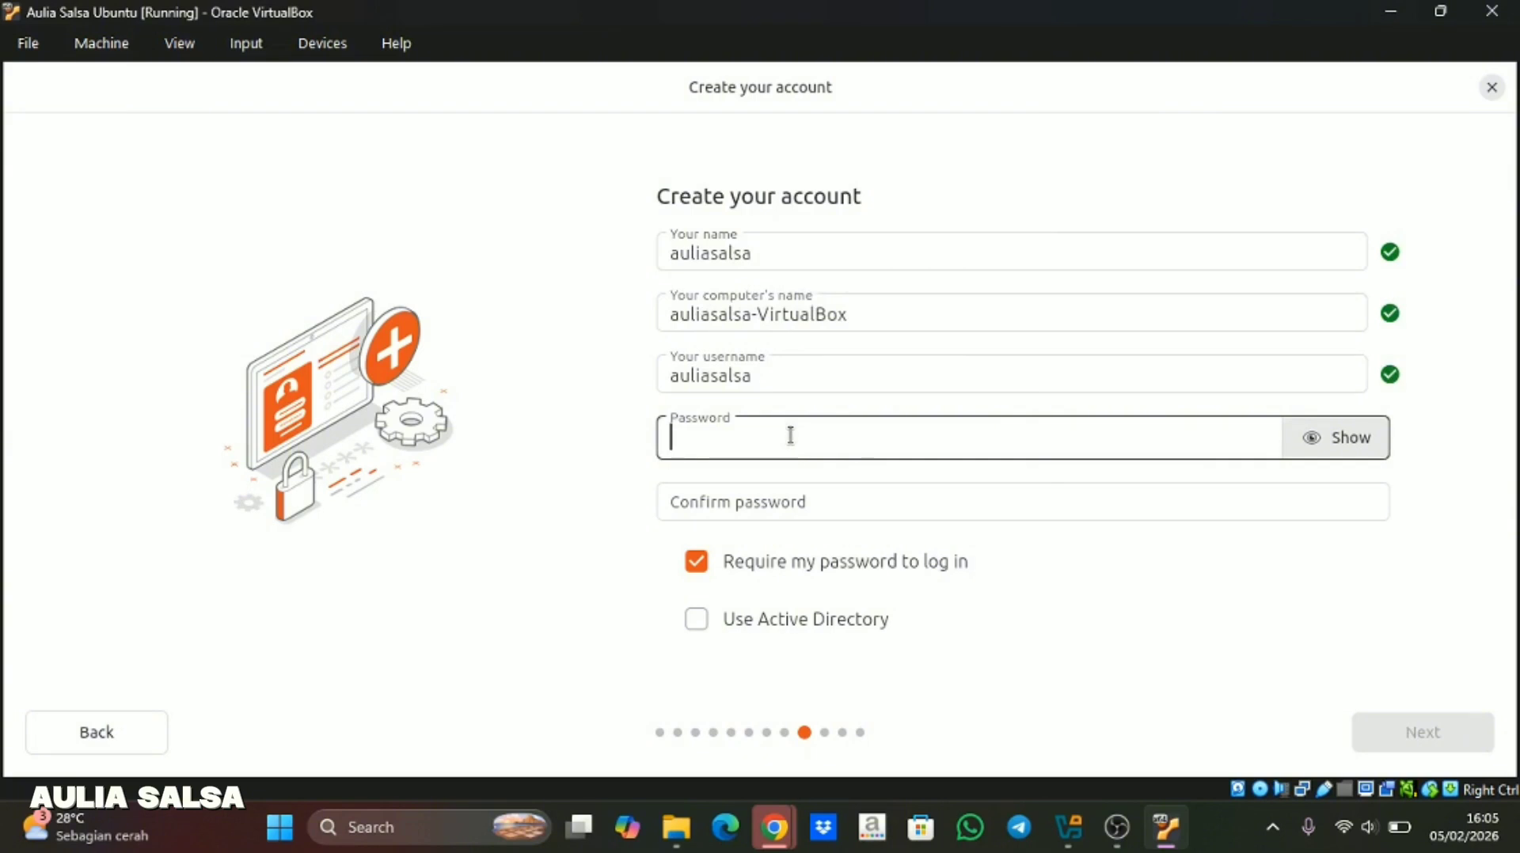
type("********")
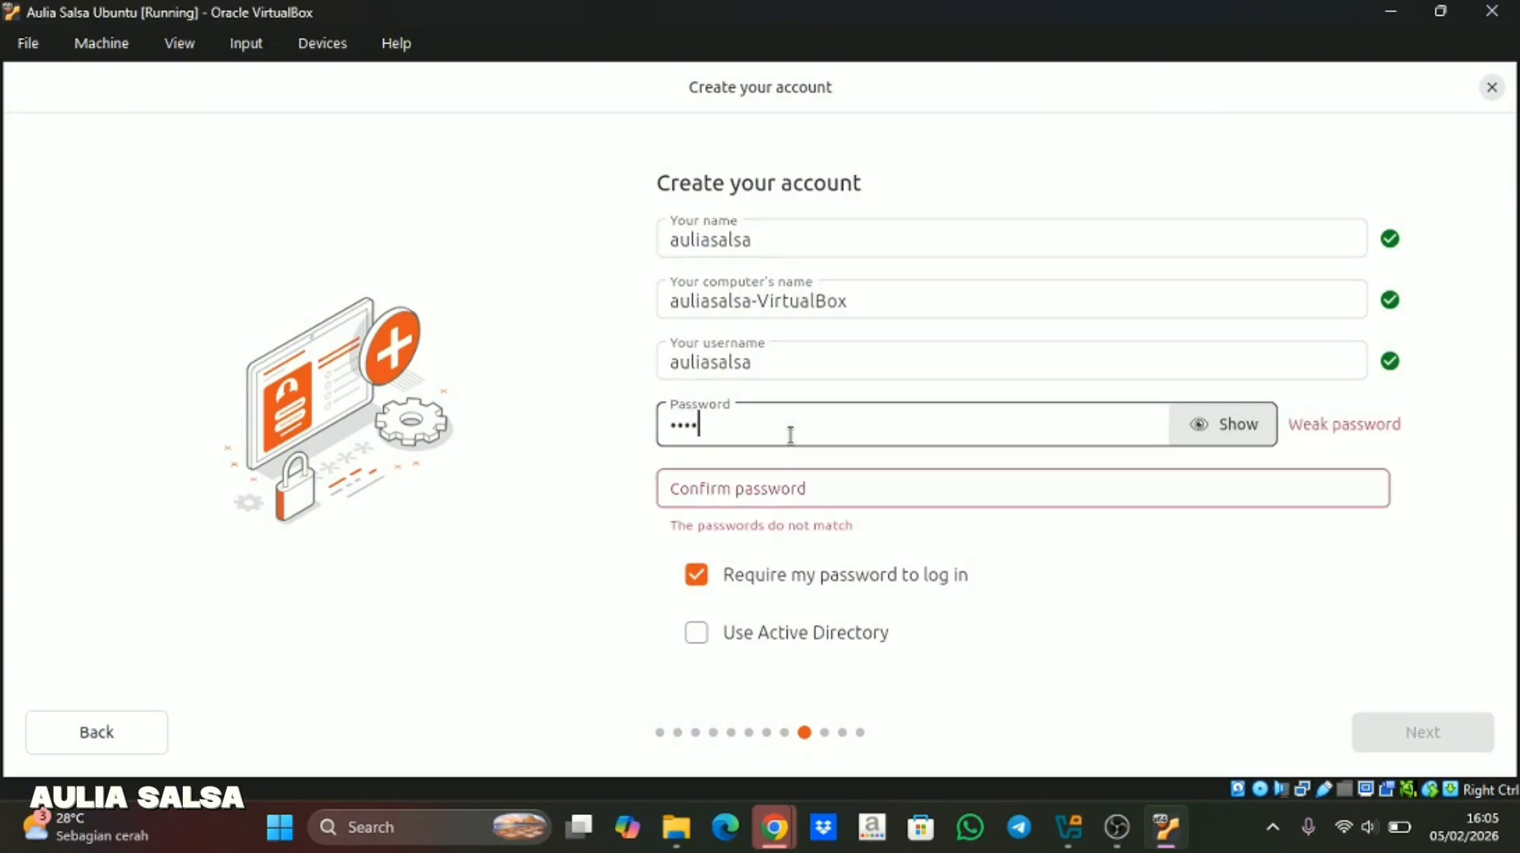
type("*")
left_click(800, 489)
type("*********")
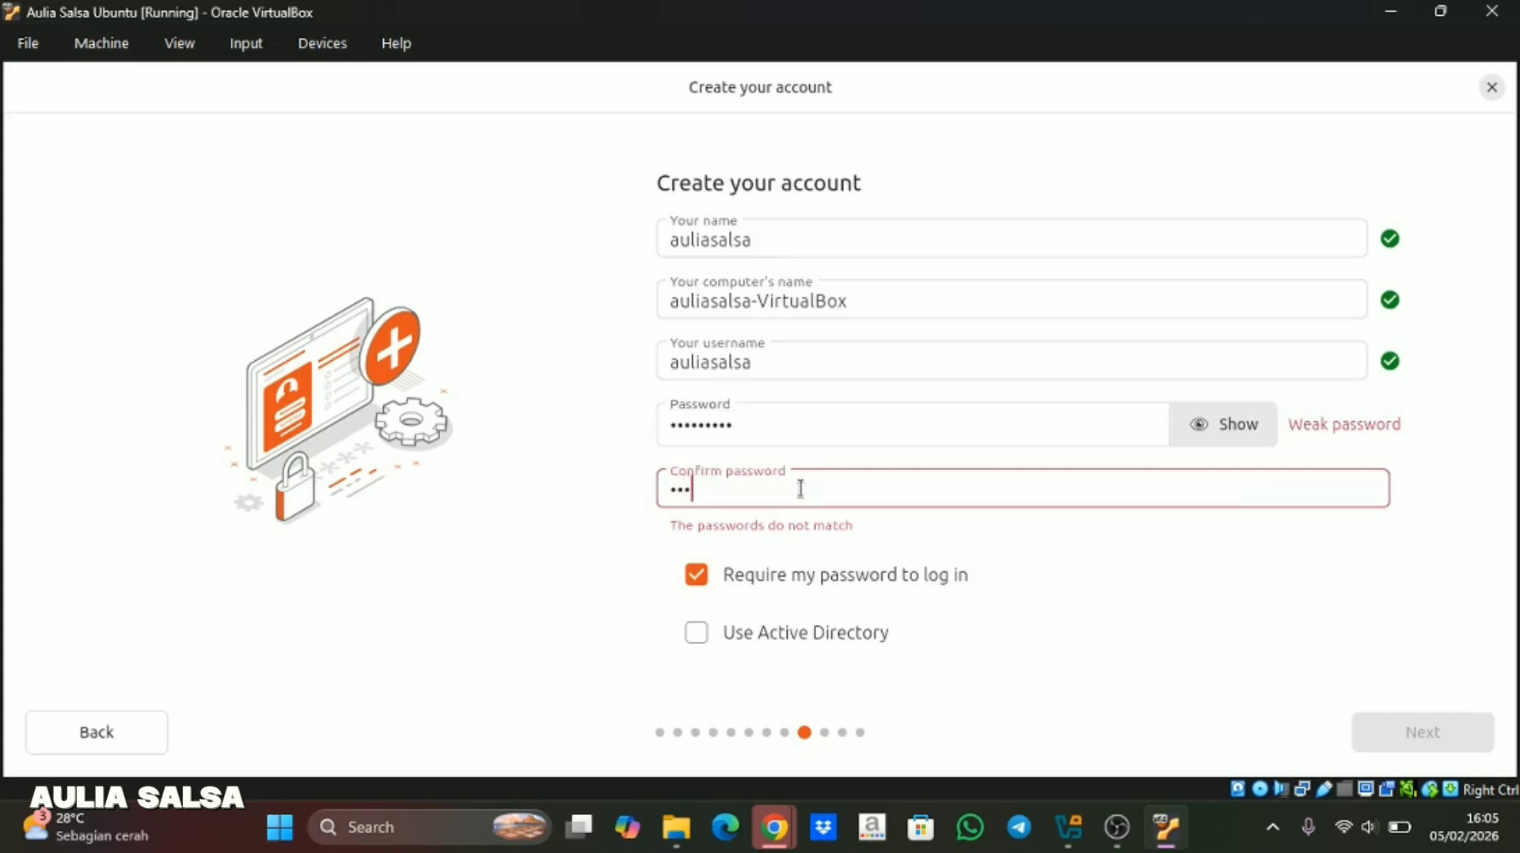
type("*")
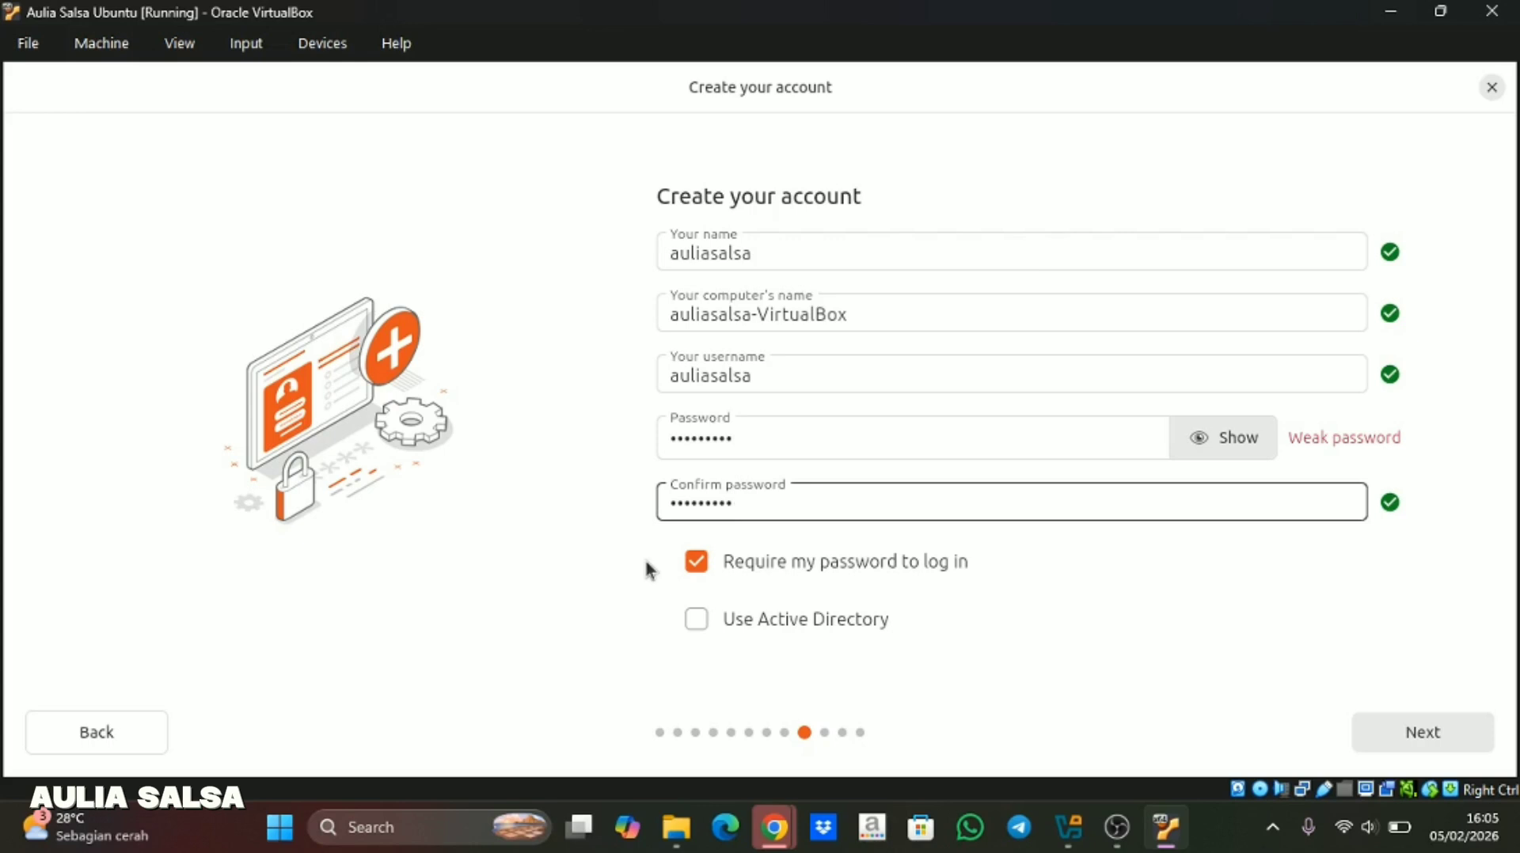
- Extend the password and its confirmation with the same extra characters so both match
double_click(742, 451)
left_click(744, 449)
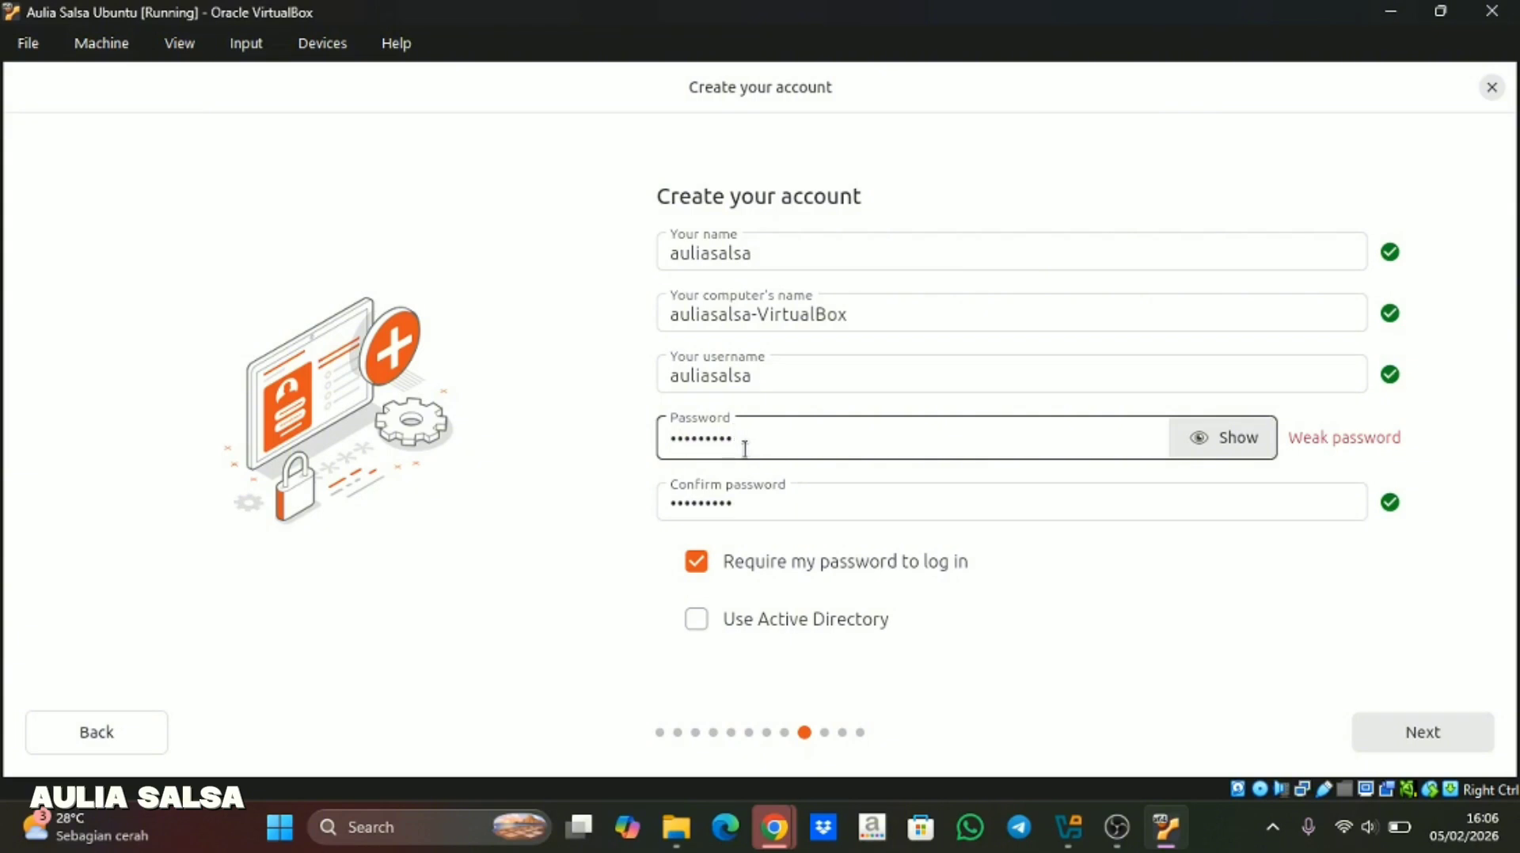
type("12")
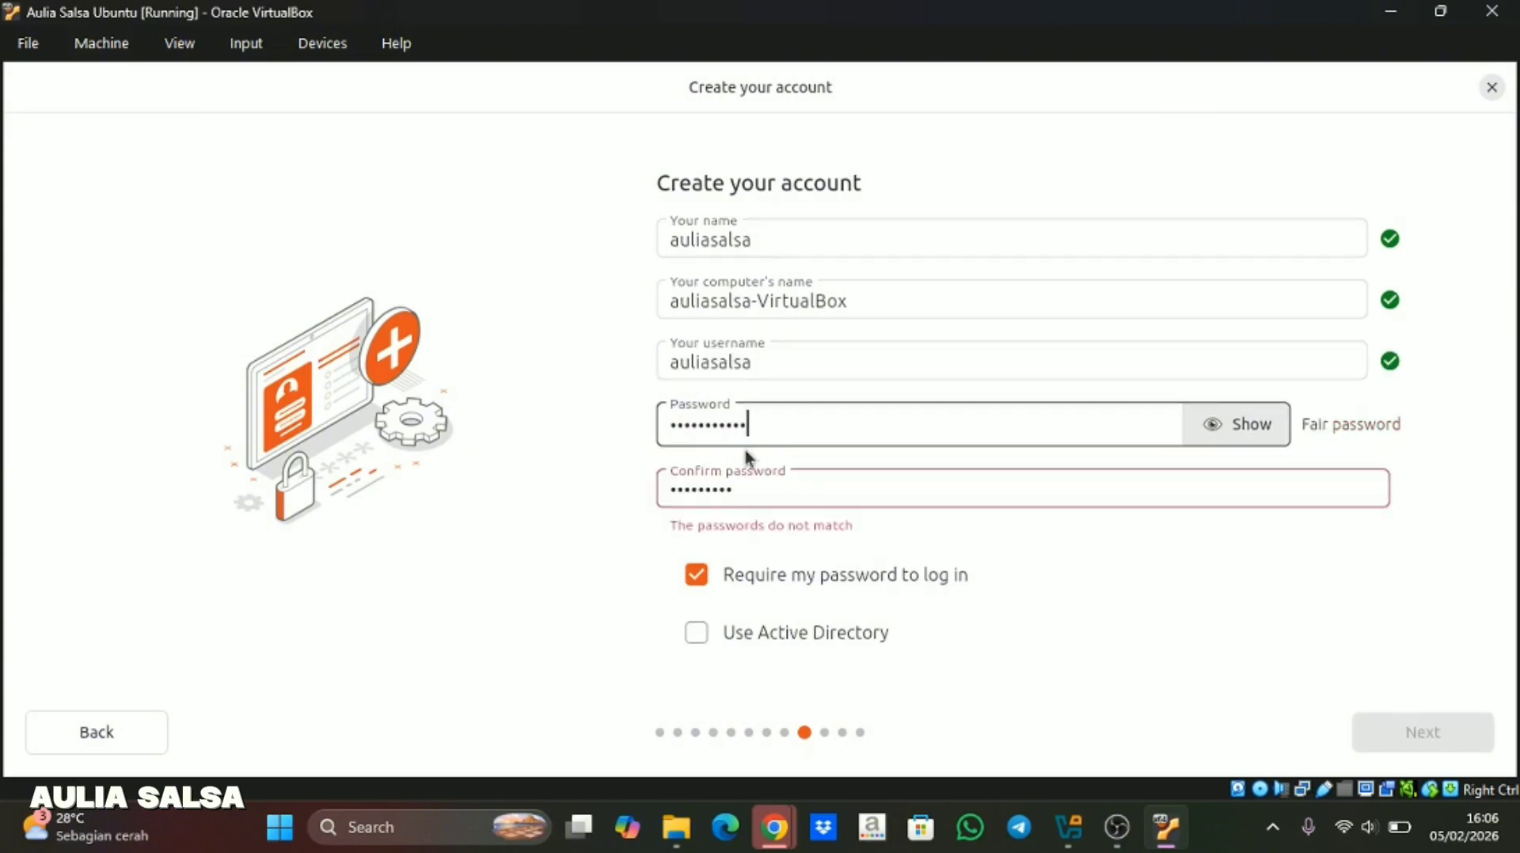
key("Tab")
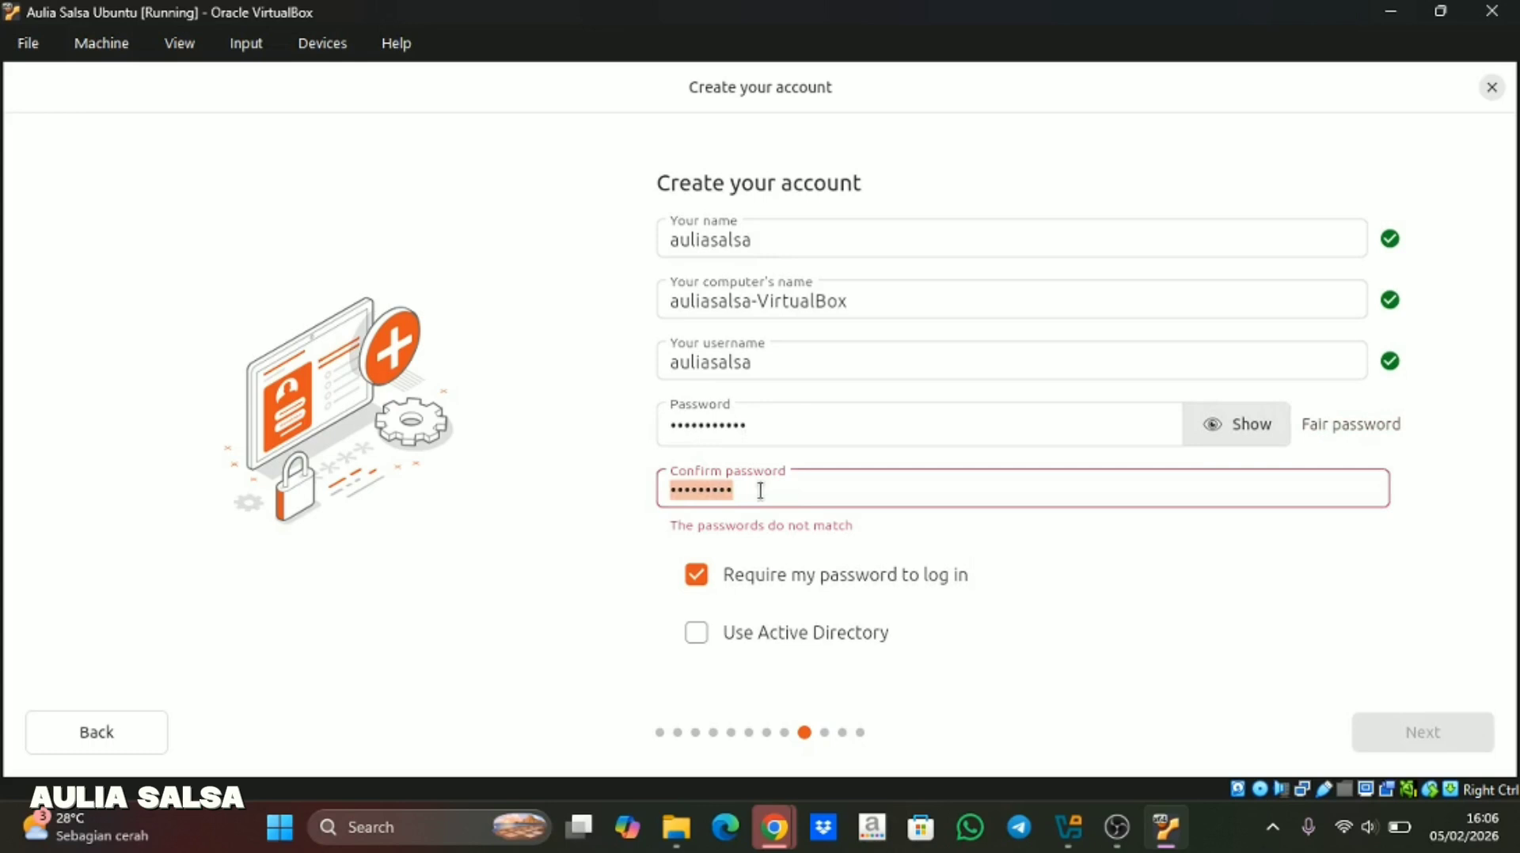
left_click(760, 490)
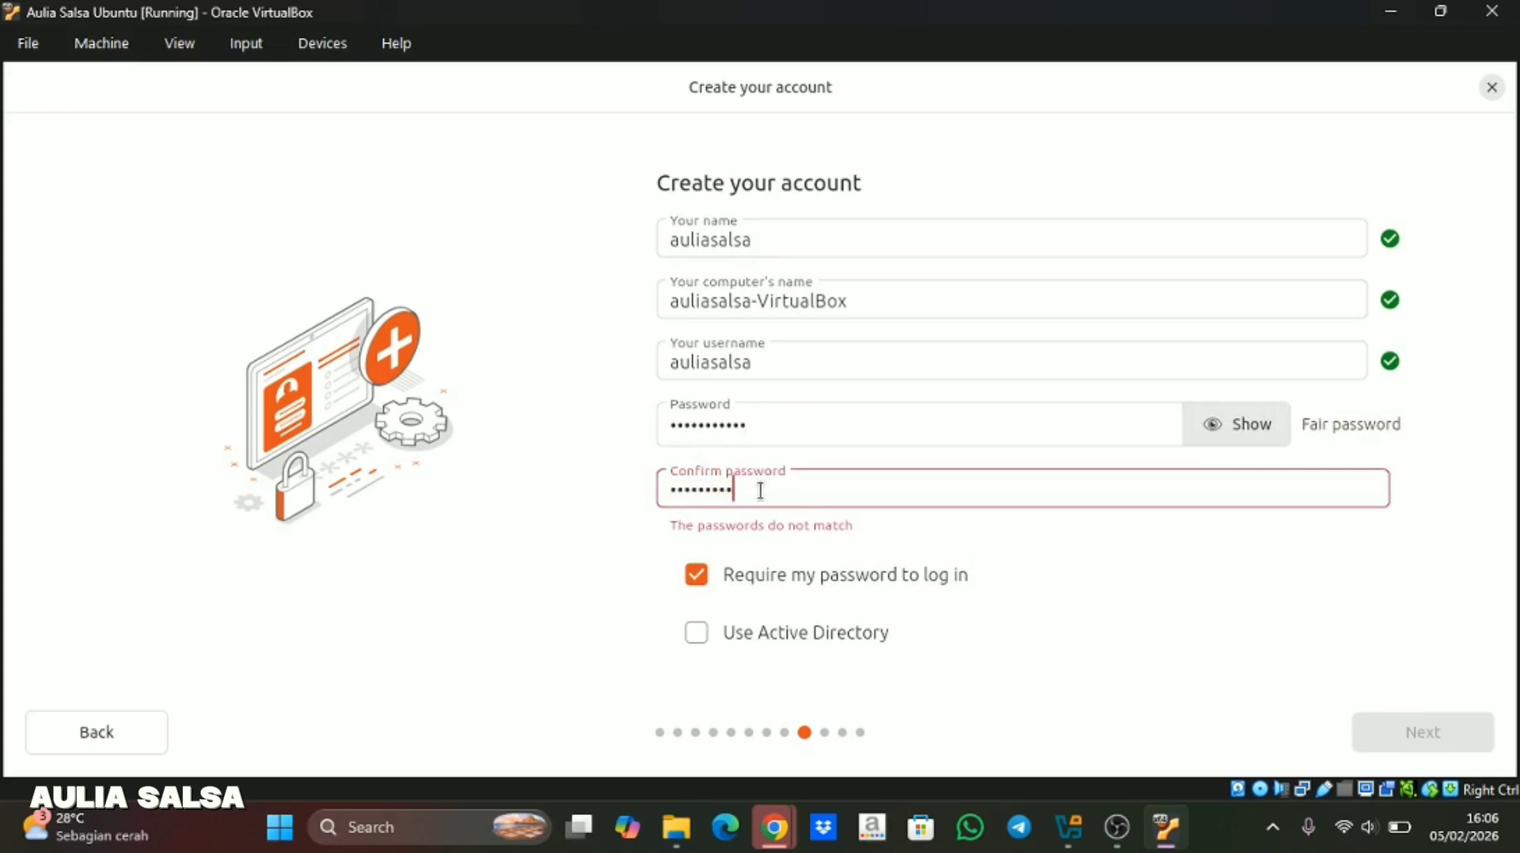
type("2")
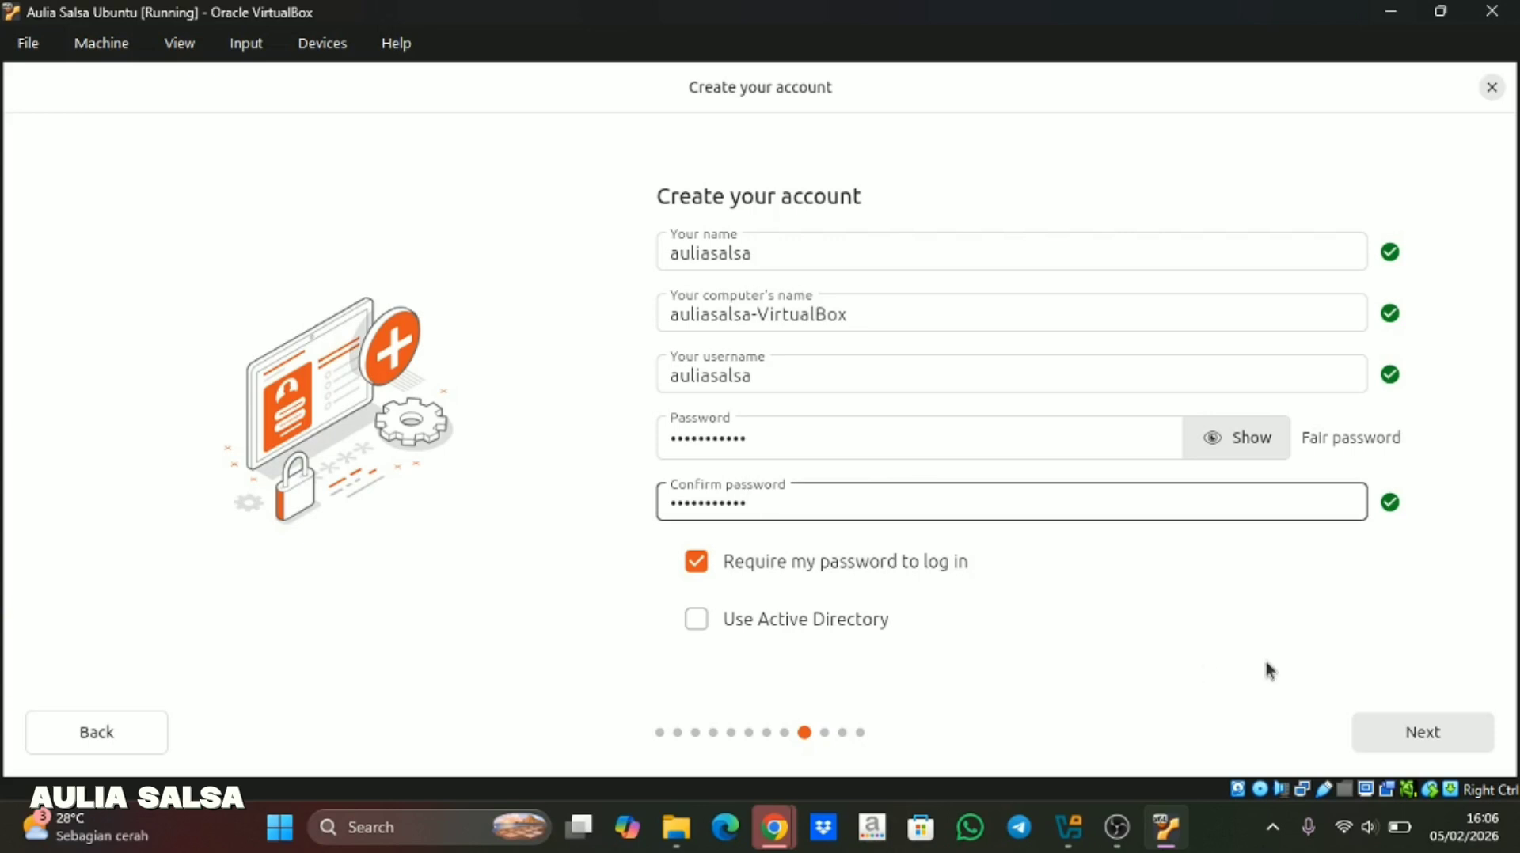
- Accept the account details and the Asia/Jakarta timezone to reach Ready to install
left_click(1437, 730)
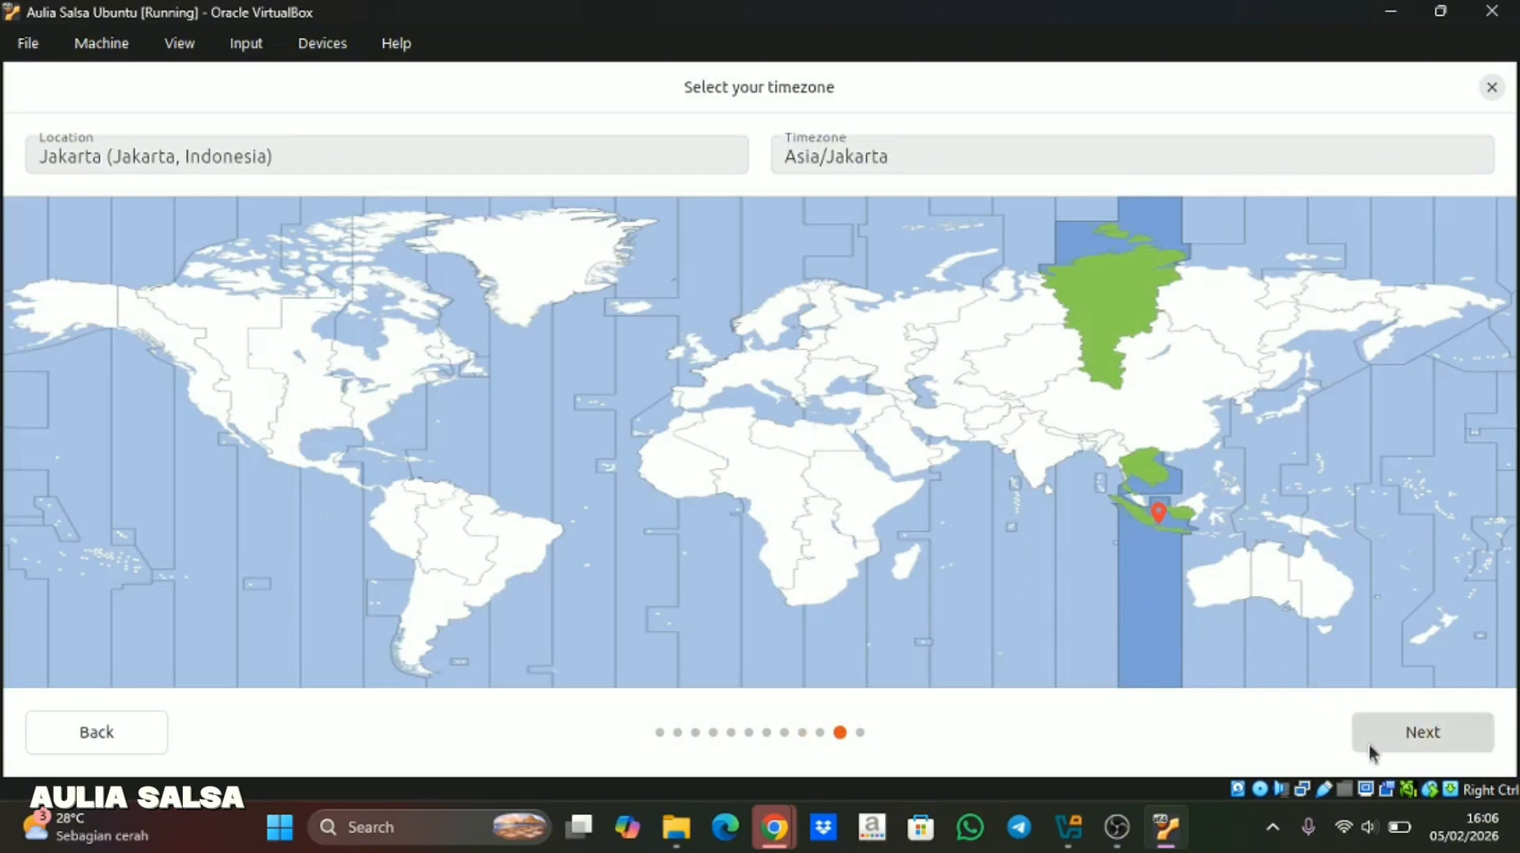
left_click(1407, 738)
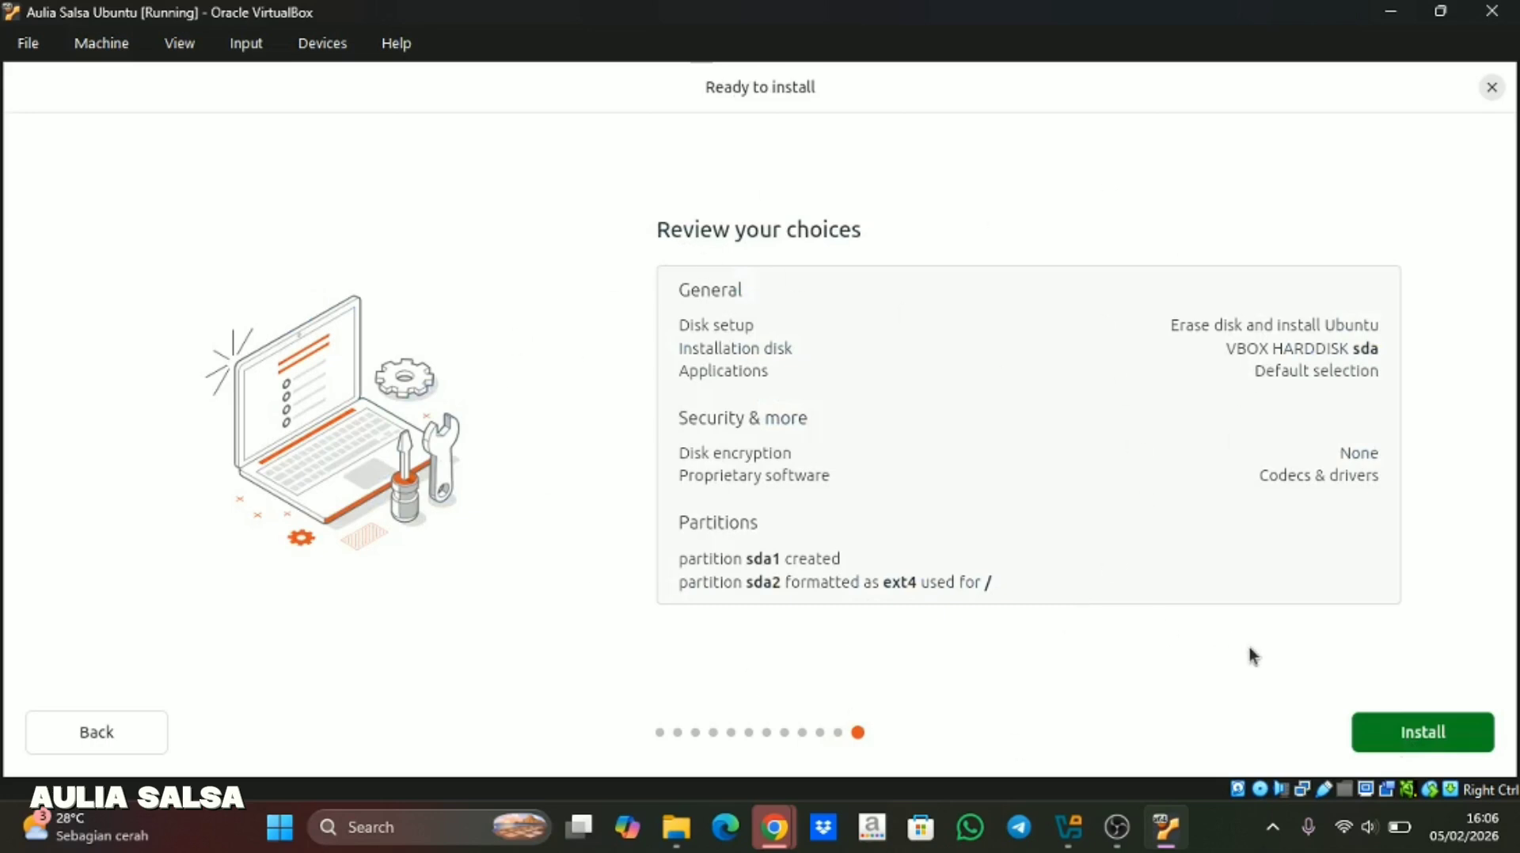
- Start installing Ubuntu with the reviewed erase-disk ext4 choices
left_click(1406, 727)
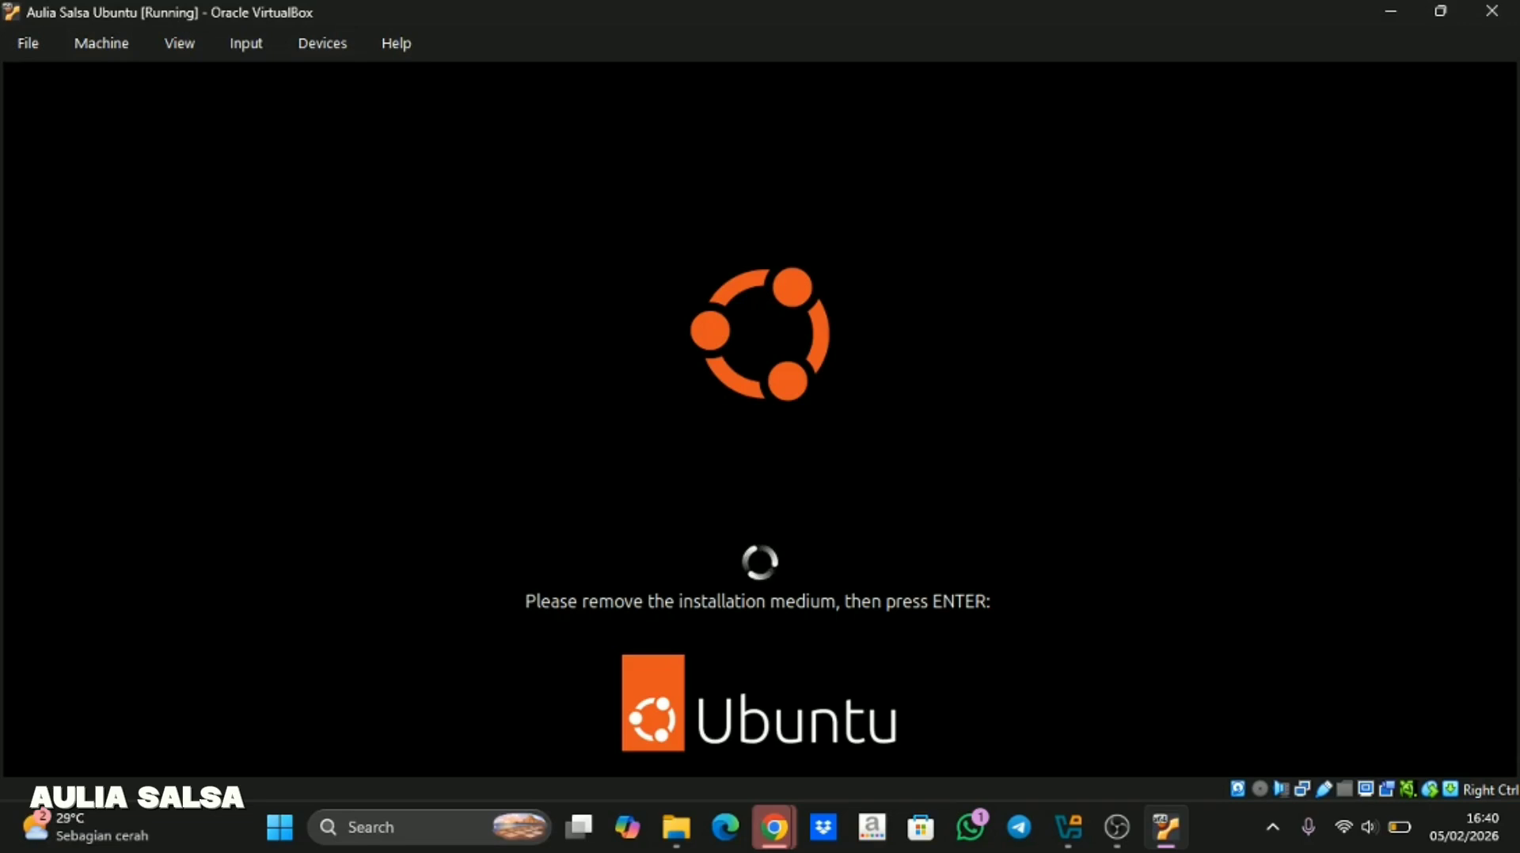
- Reboot the VM and log in to the new user account with its password
key("Return")
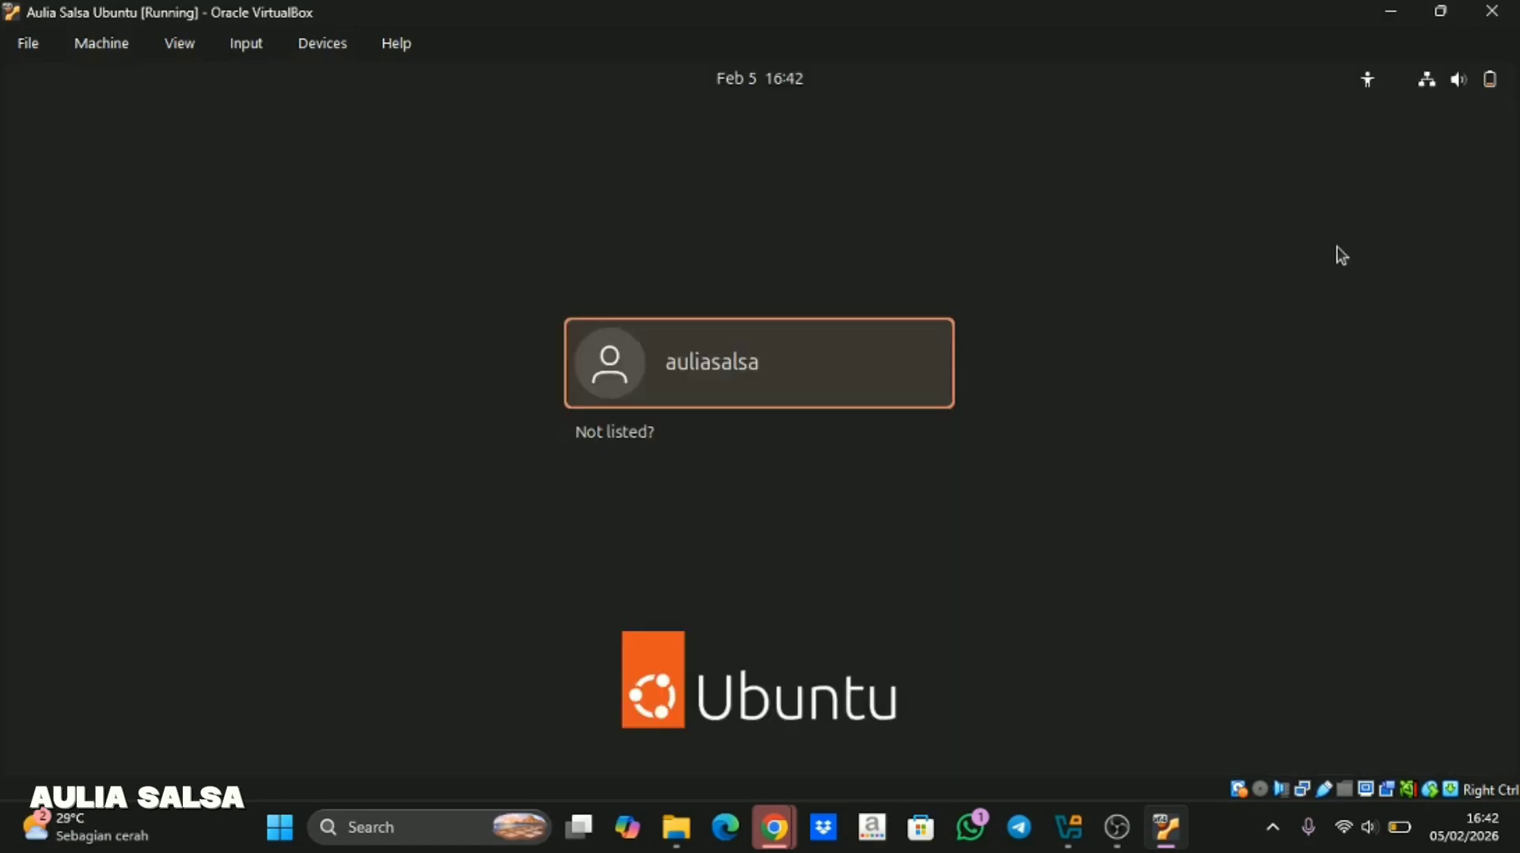
left_click(825, 372)
type("*****")
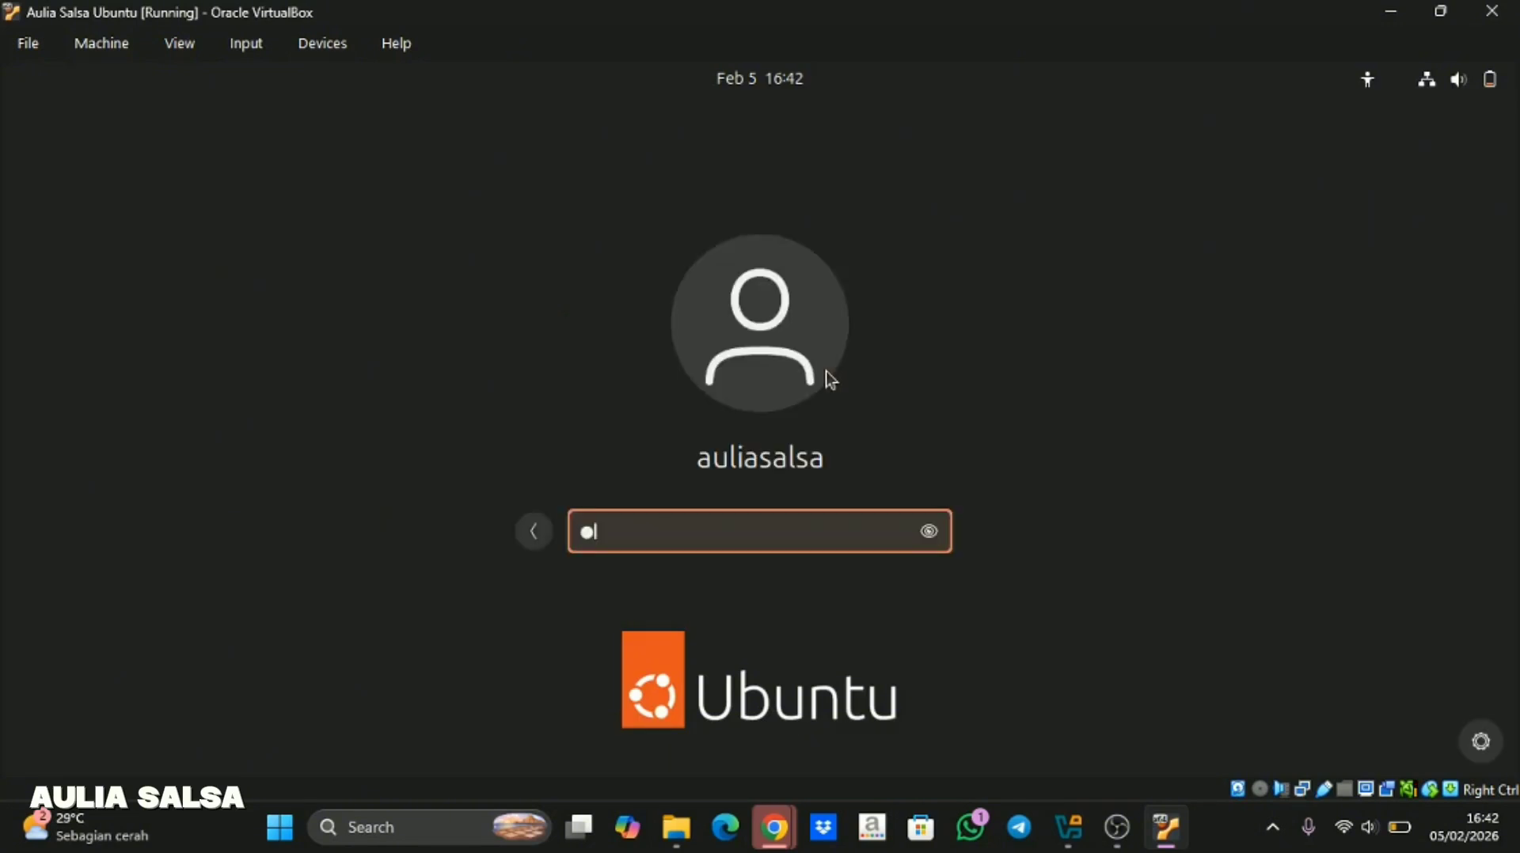
type("*****")
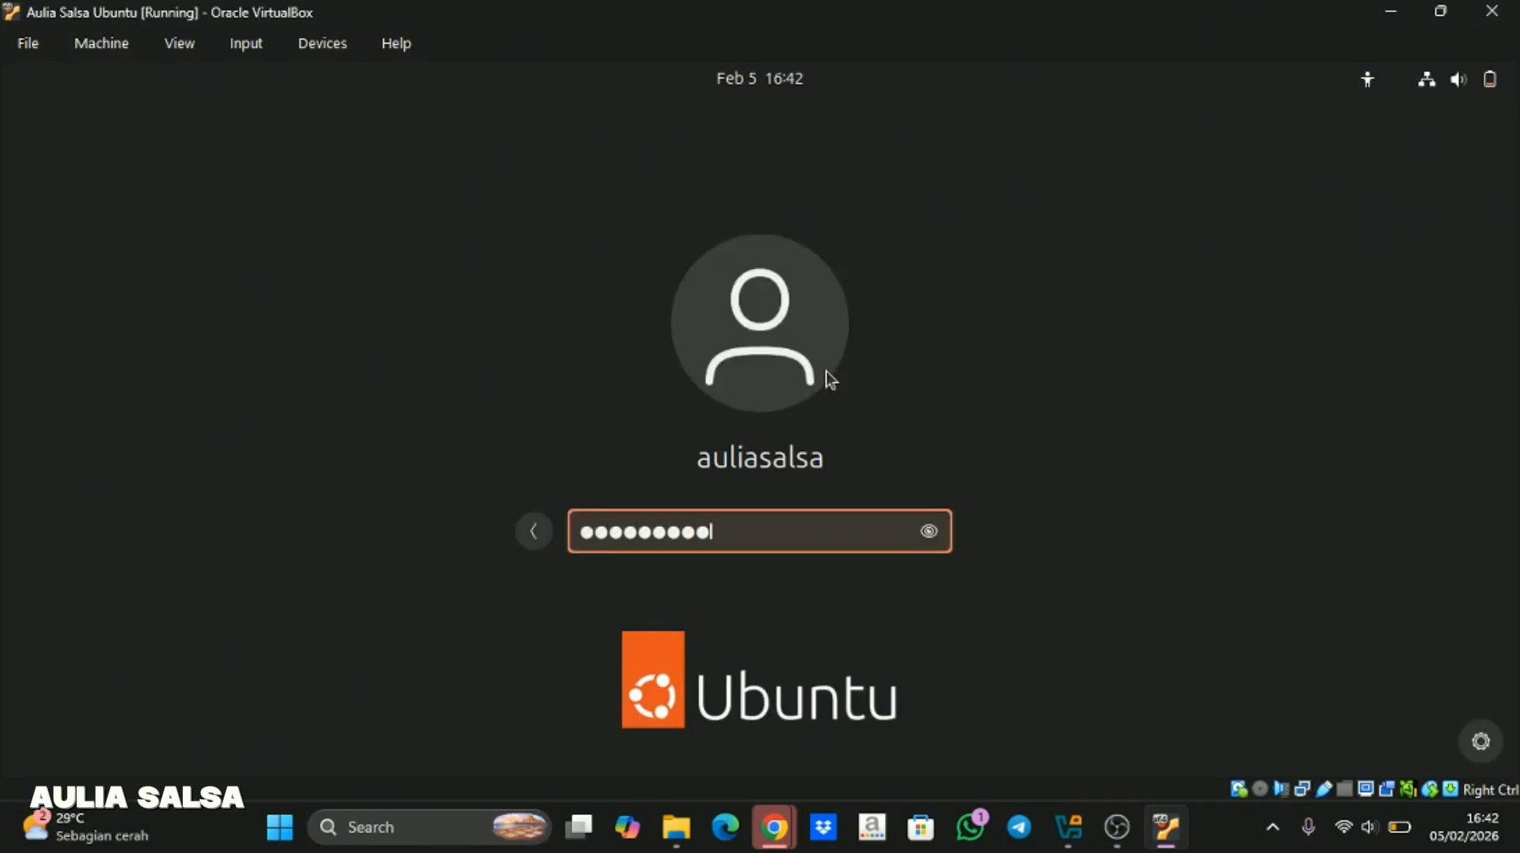
type("**")
key("Return")
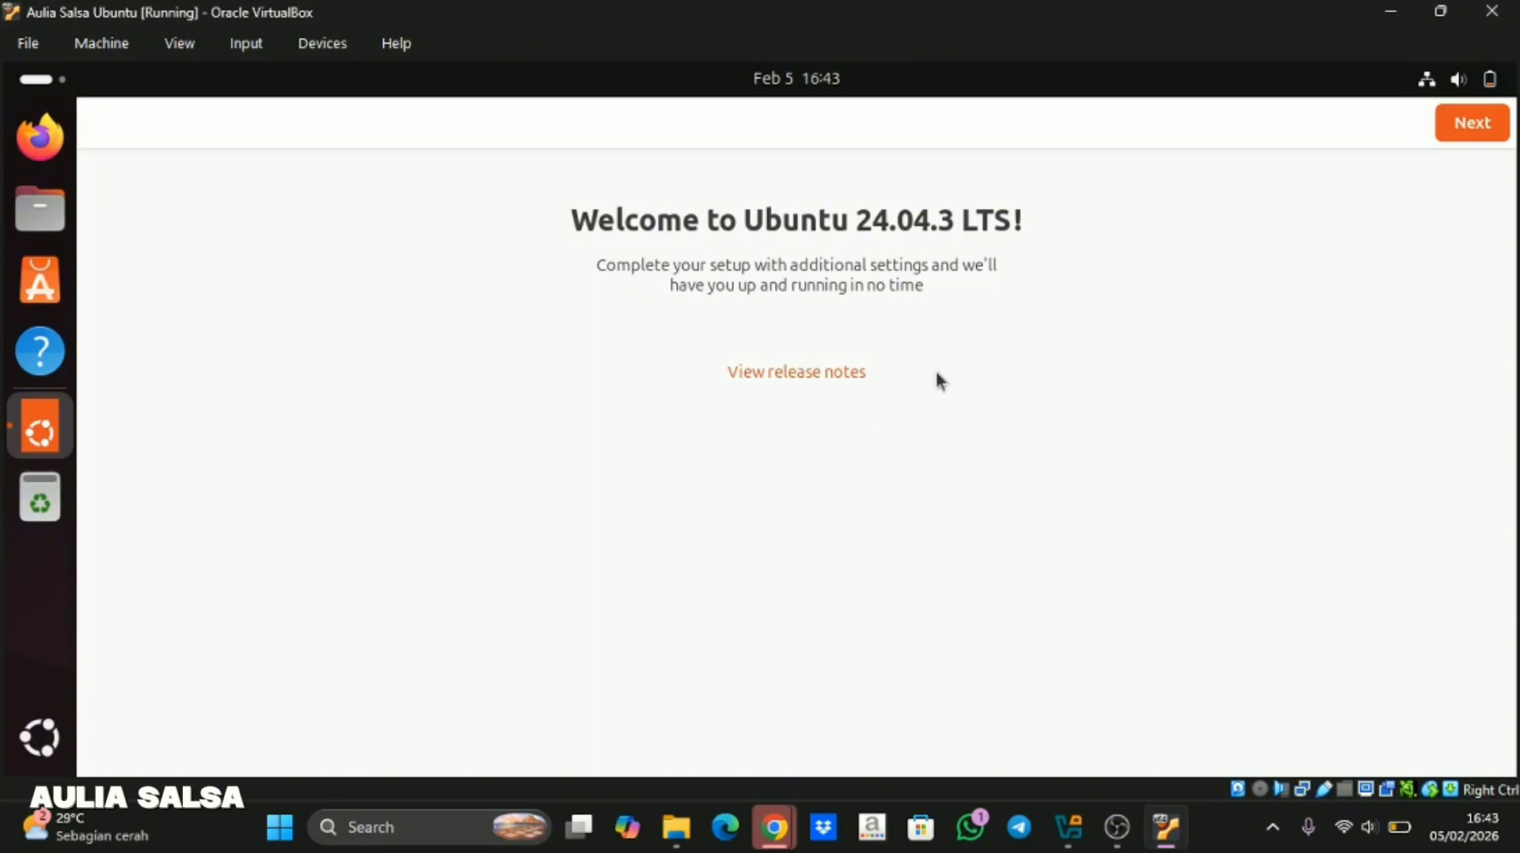
- Go through the welcome setup, skipping Ubuntu Pro and keeping system data sharing, then finish
left_click(1481, 127)
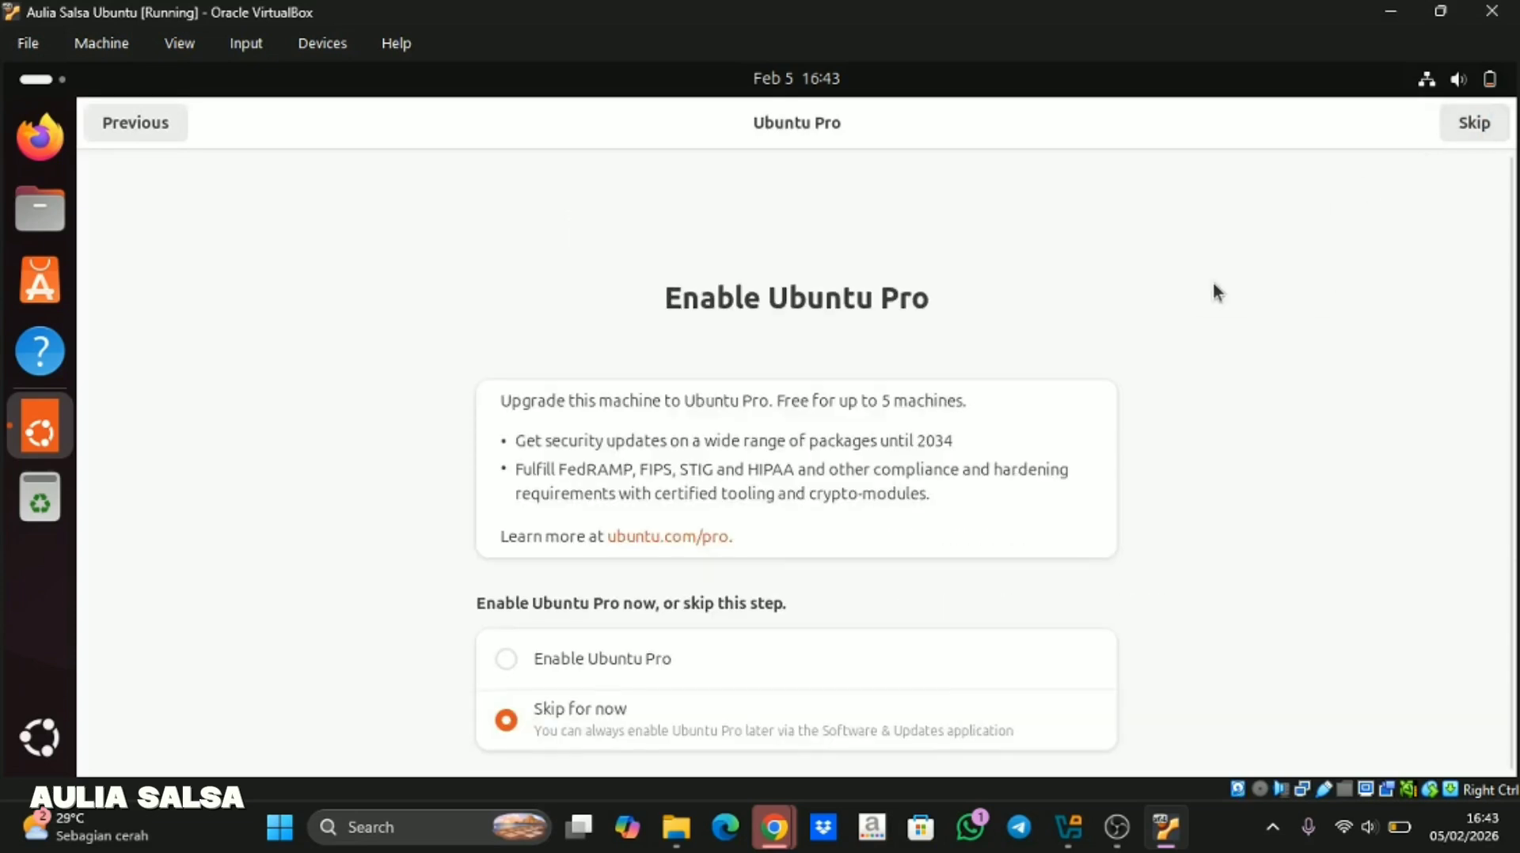
left_click(1466, 130)
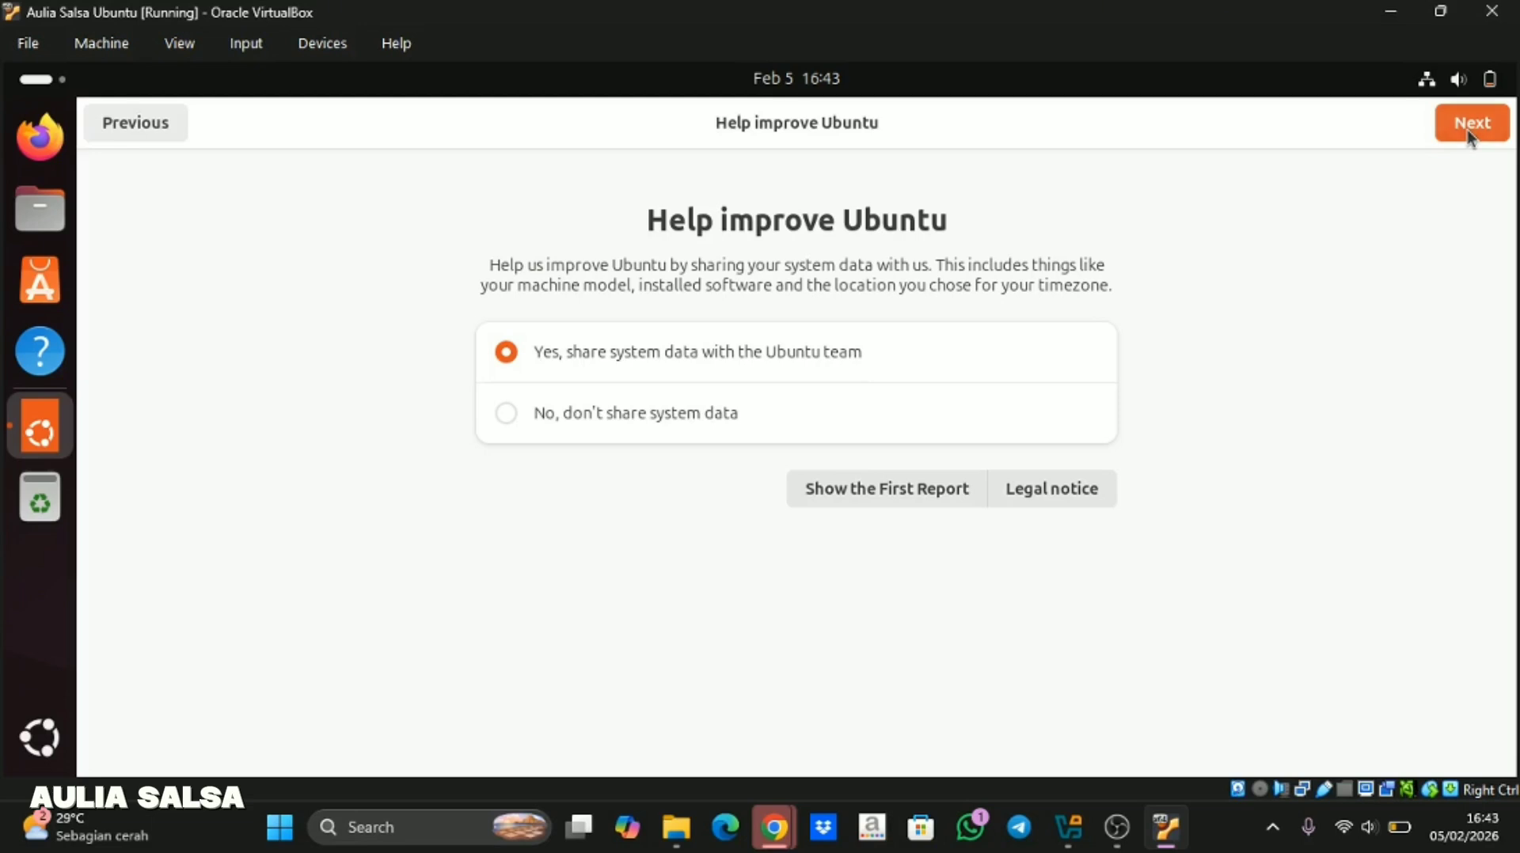
left_click(1466, 129)
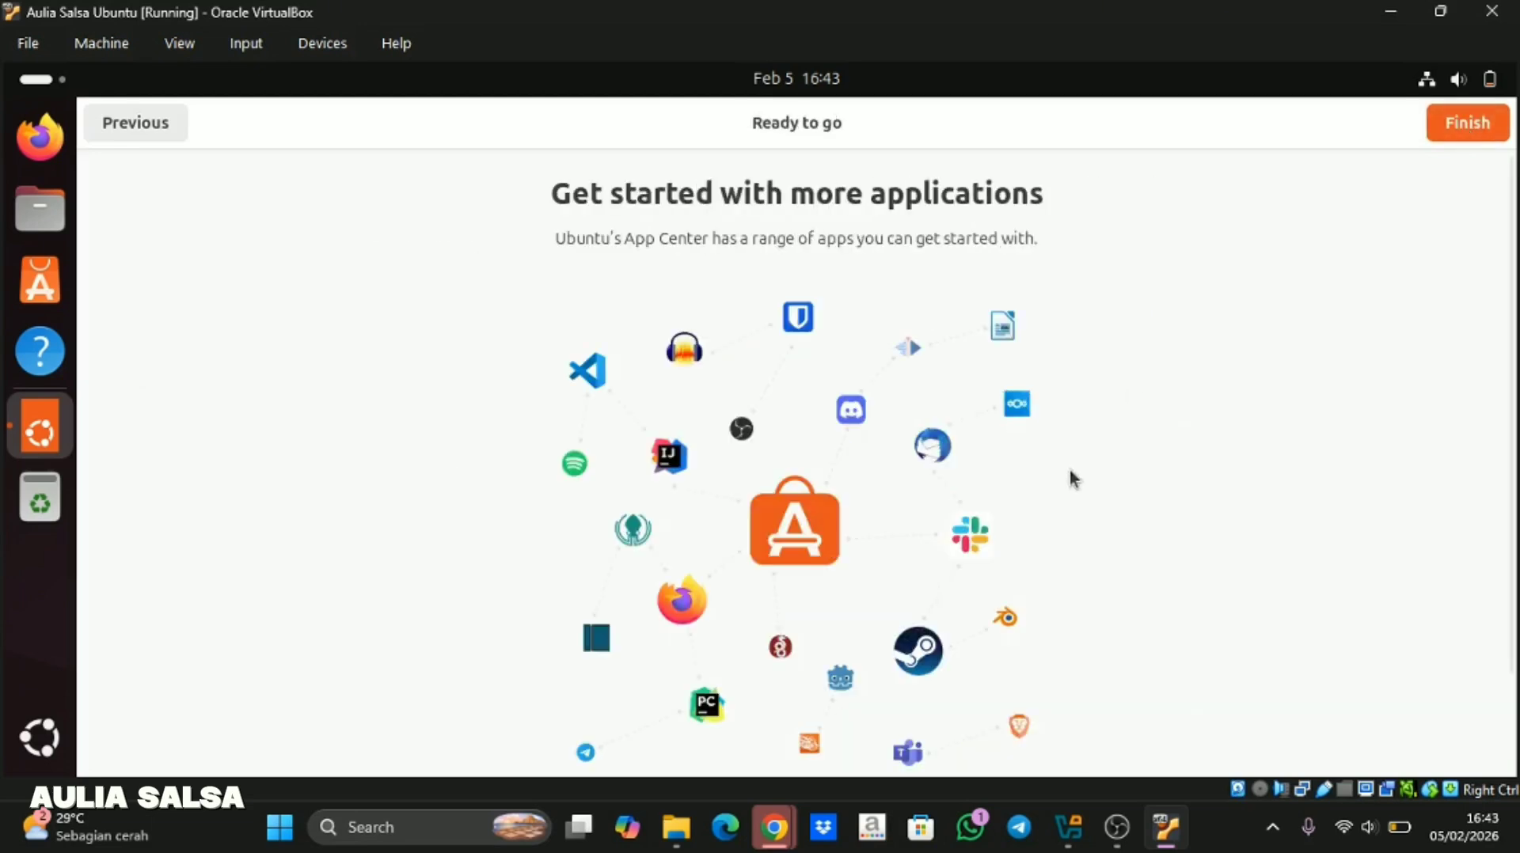
scroll(1072, 479, "down", 3)
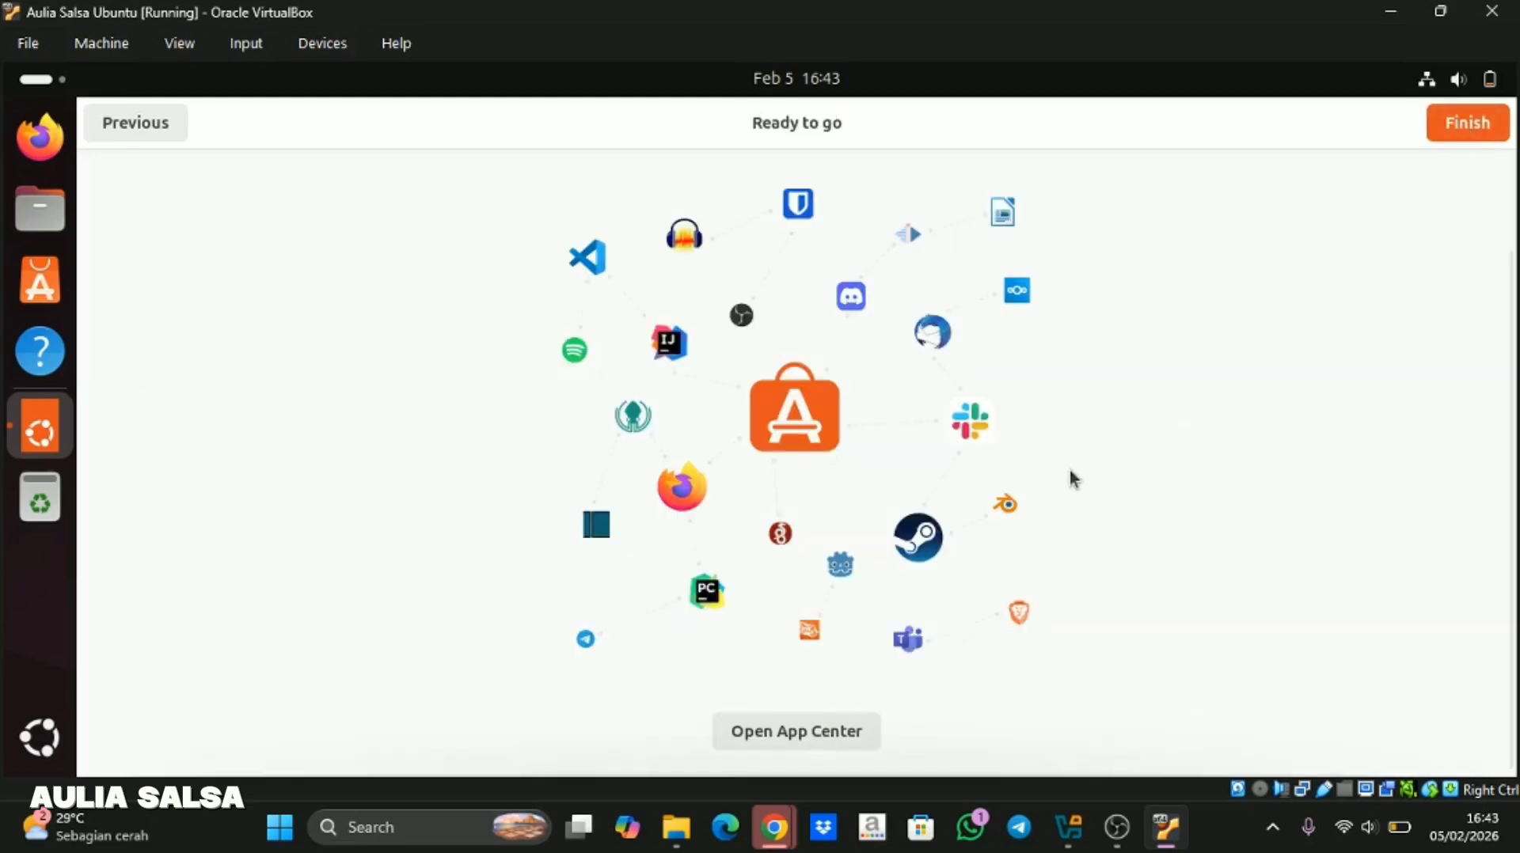
left_click(1470, 119)
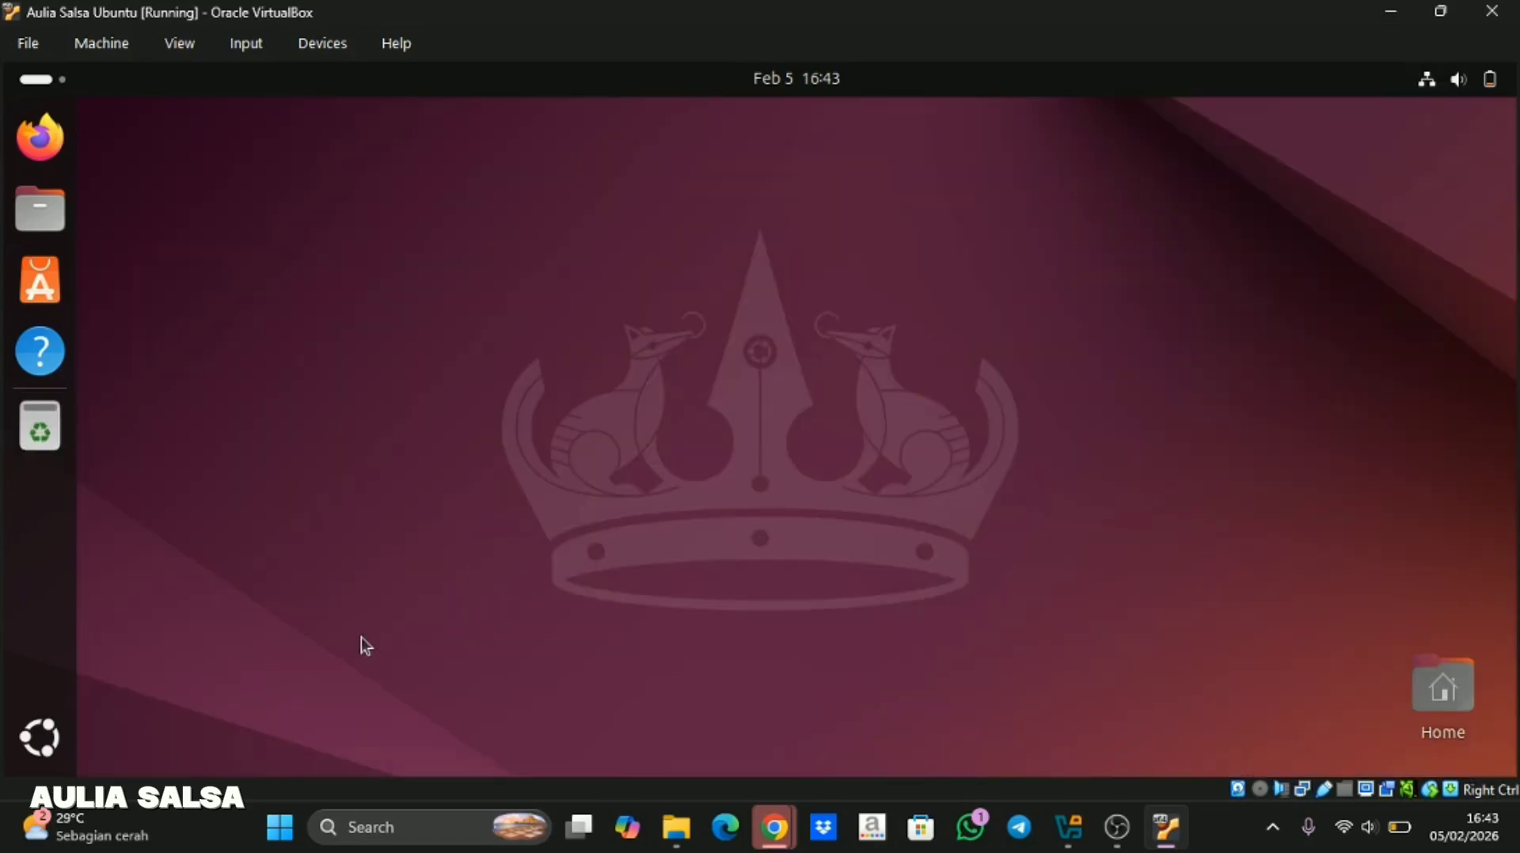